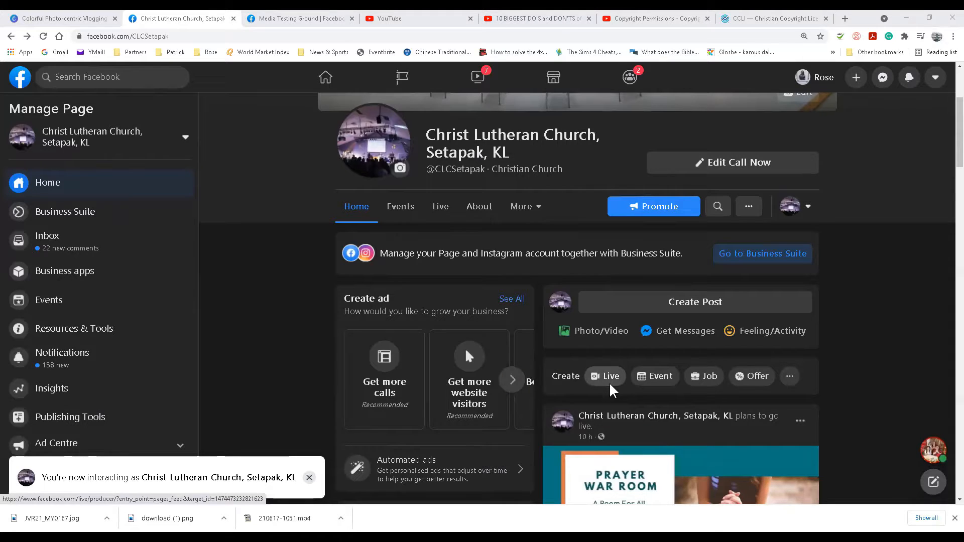
- Open the live video setup for the Christ Lutheran Church page and try the camera as the video source
left_click(610, 377)
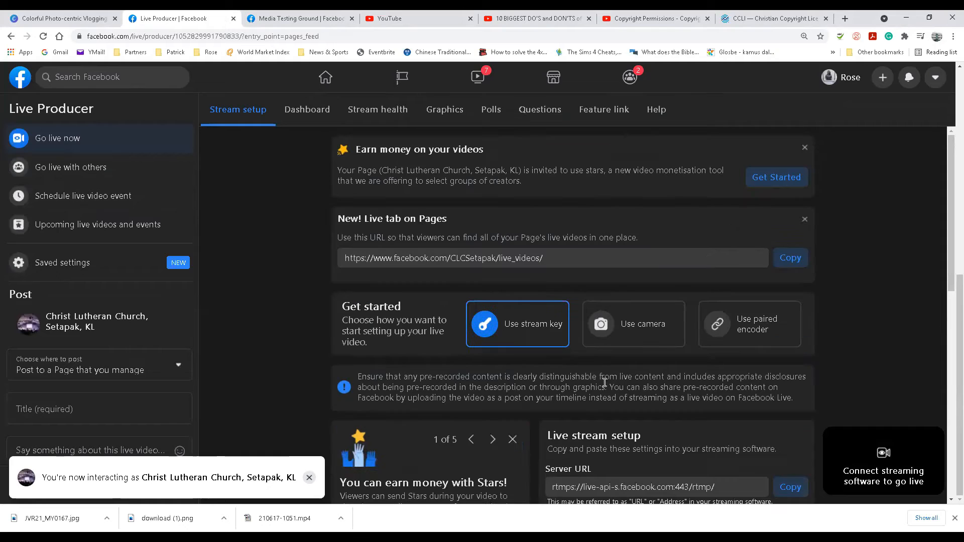
scroll(303, 351, "down", 2)
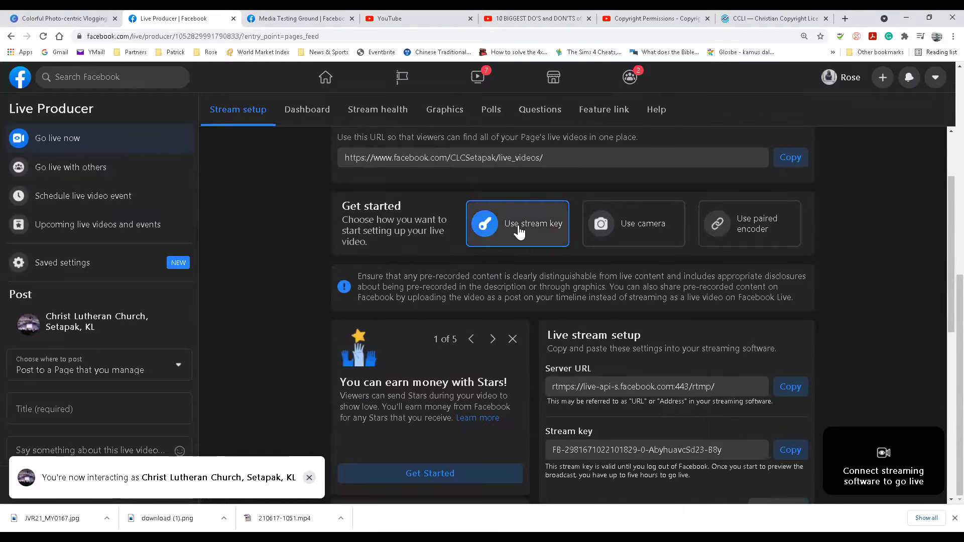
left_click(644, 236)
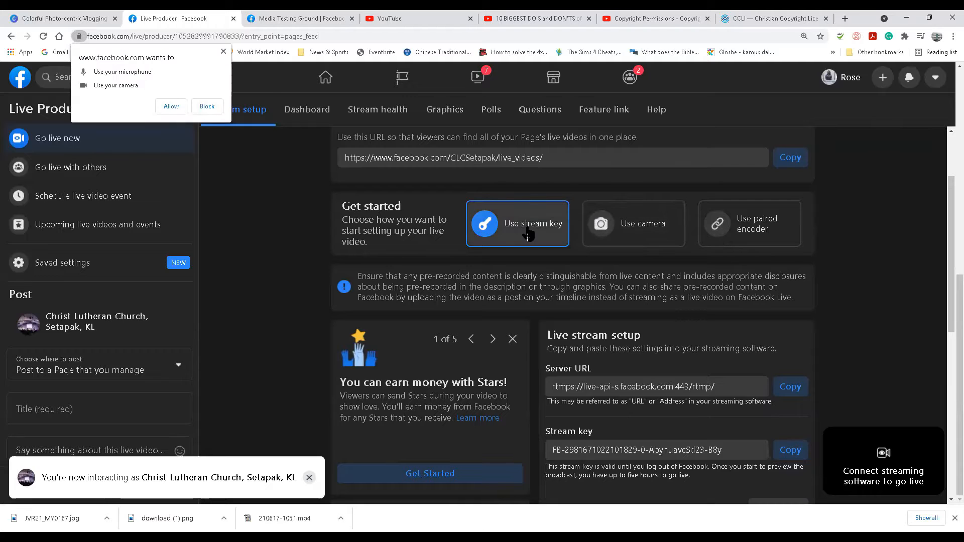
scroll(615, 328, "down", 3)
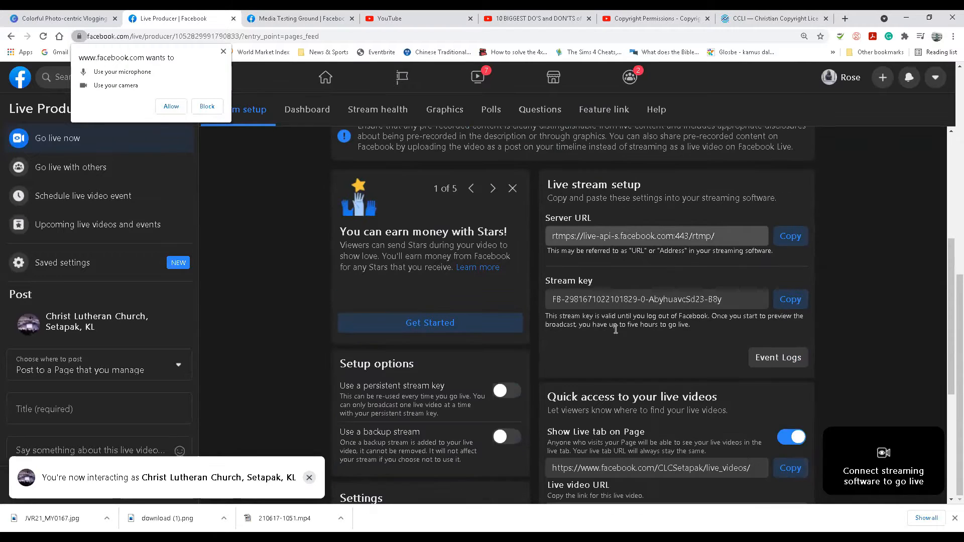
- Examine the stream key in the live stream setup and dismiss the microphone and camera permission request
left_click_drag(553, 299, 746, 298)
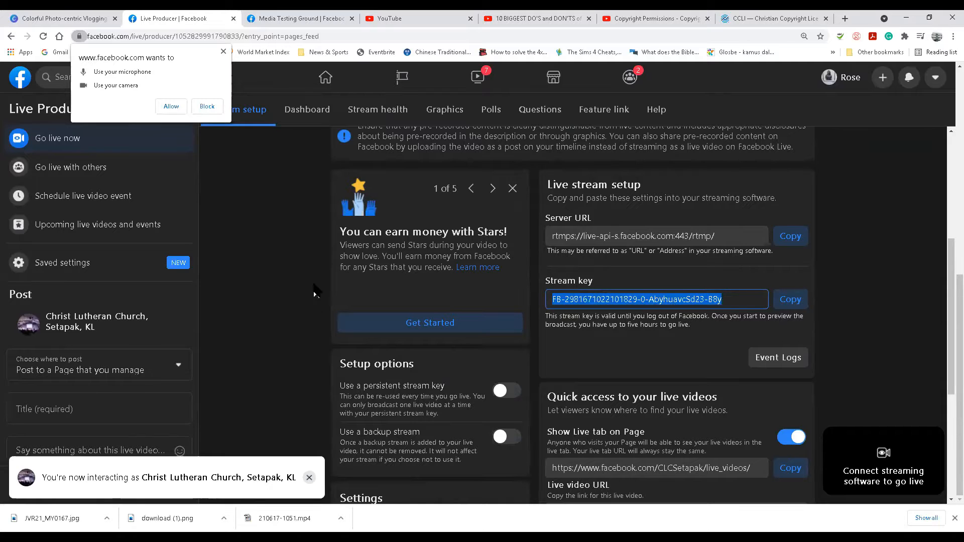
left_click(255, 138)
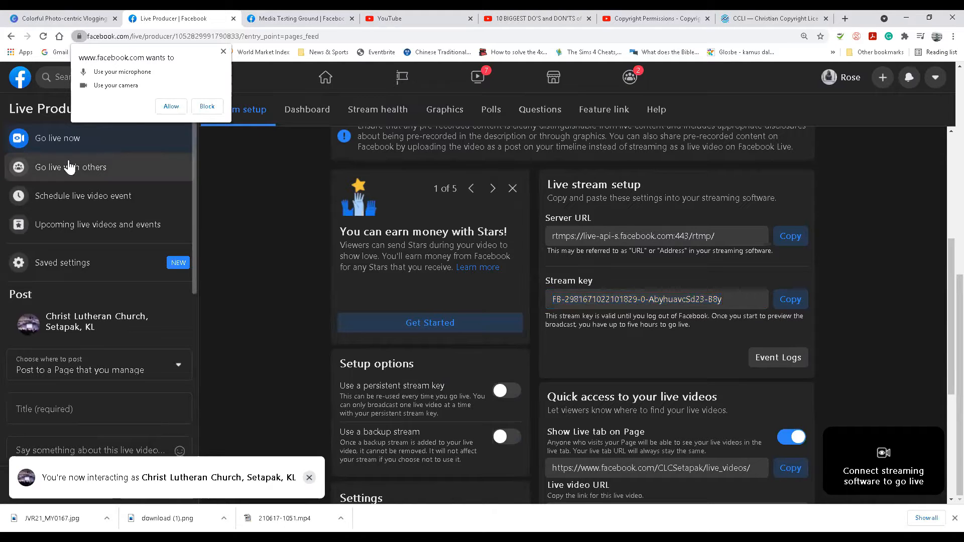
left_click(223, 52)
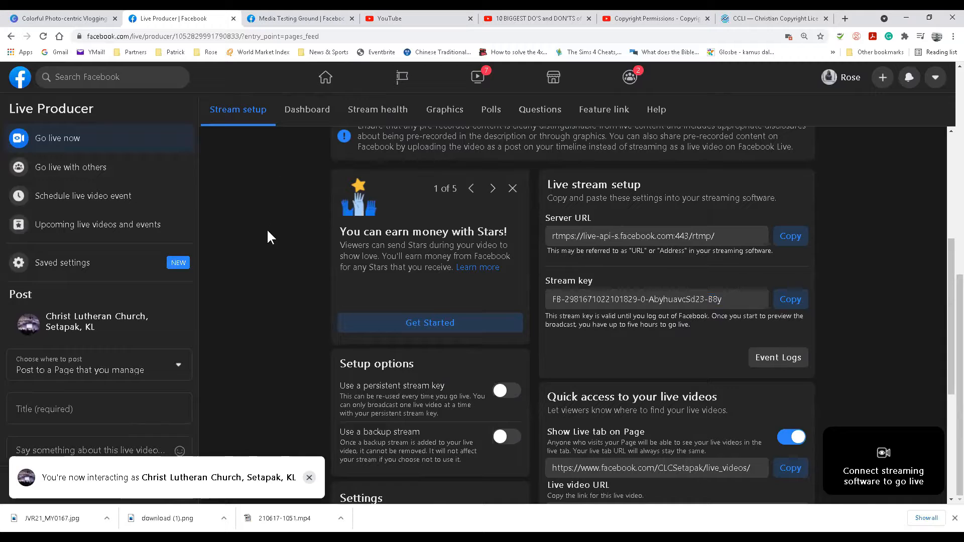
left_click_drag(615, 300, 562, 300)
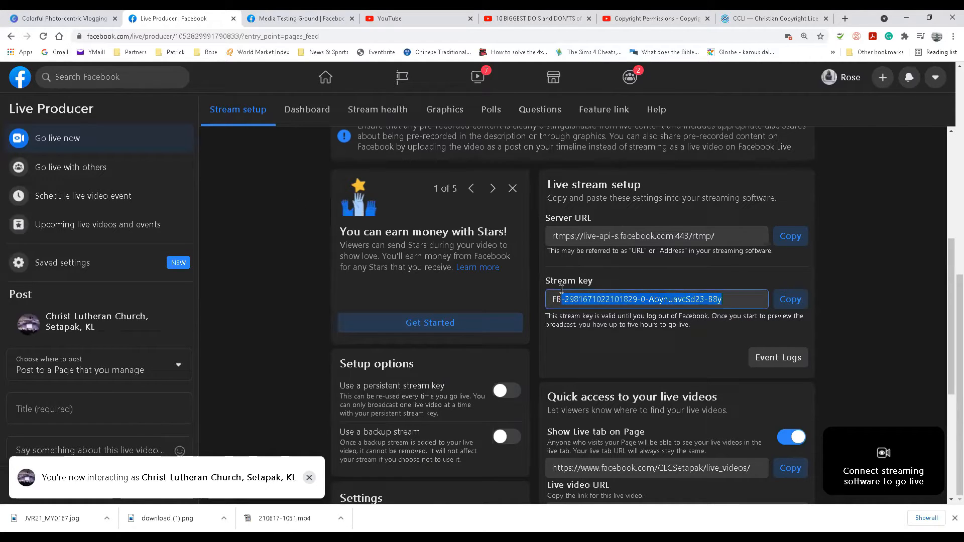
left_click(304, 247)
scroll(241, 122, "up", 3)
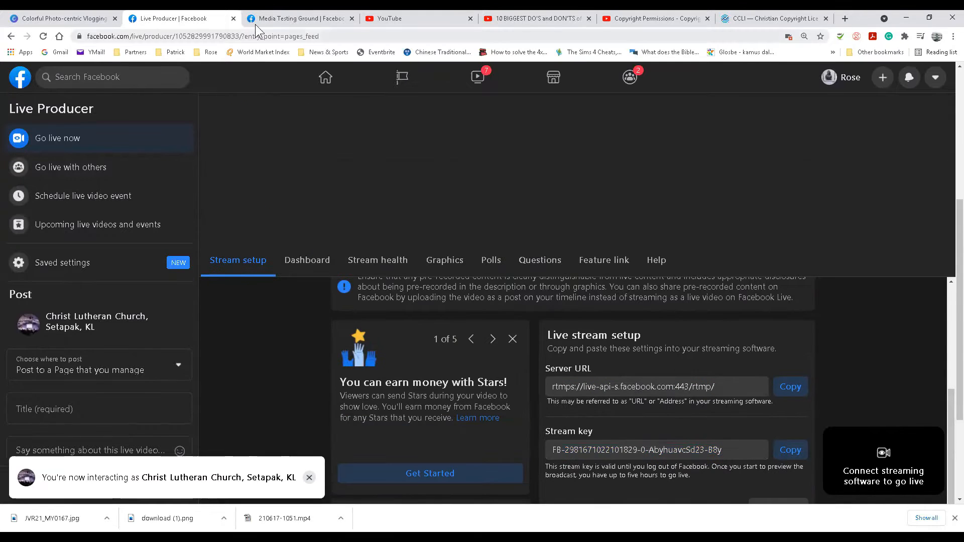
- Switch to the Media Testing Ground group and start creating an online event of the General type
left_click(286, 16)
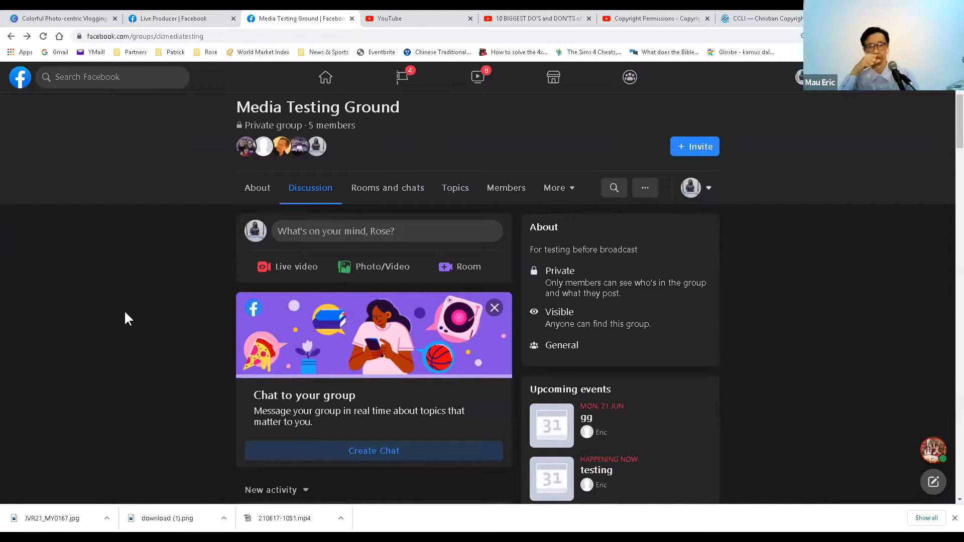
left_click(309, 231)
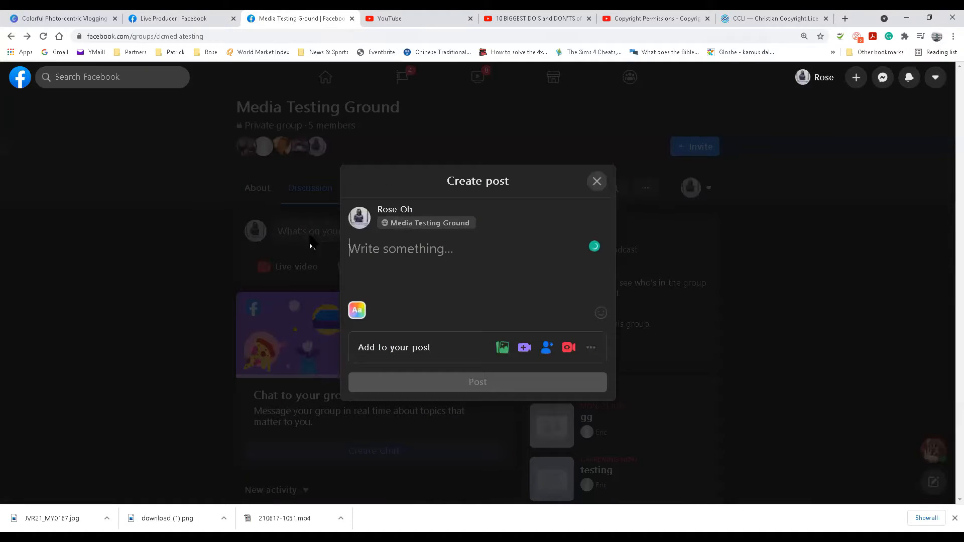
left_click(590, 356)
left_click(519, 340)
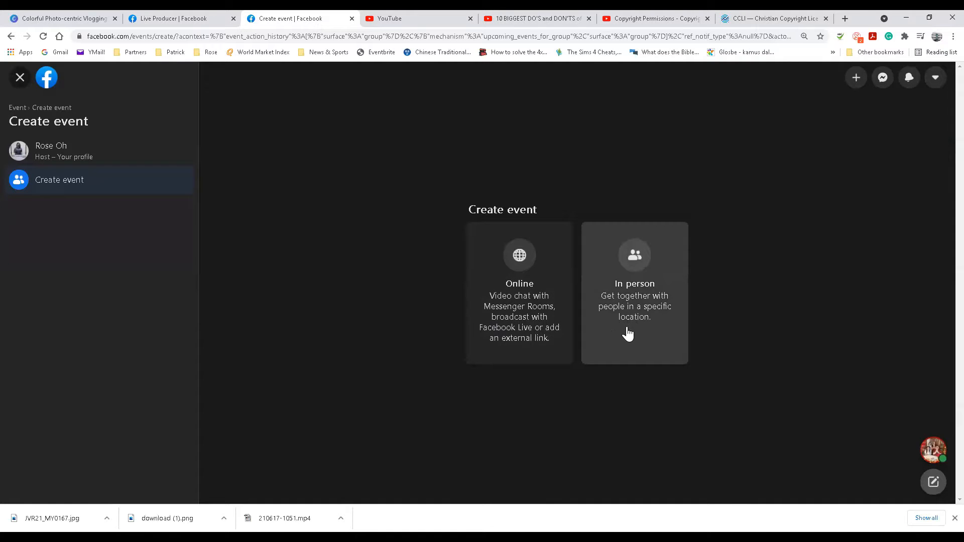
left_click(520, 324)
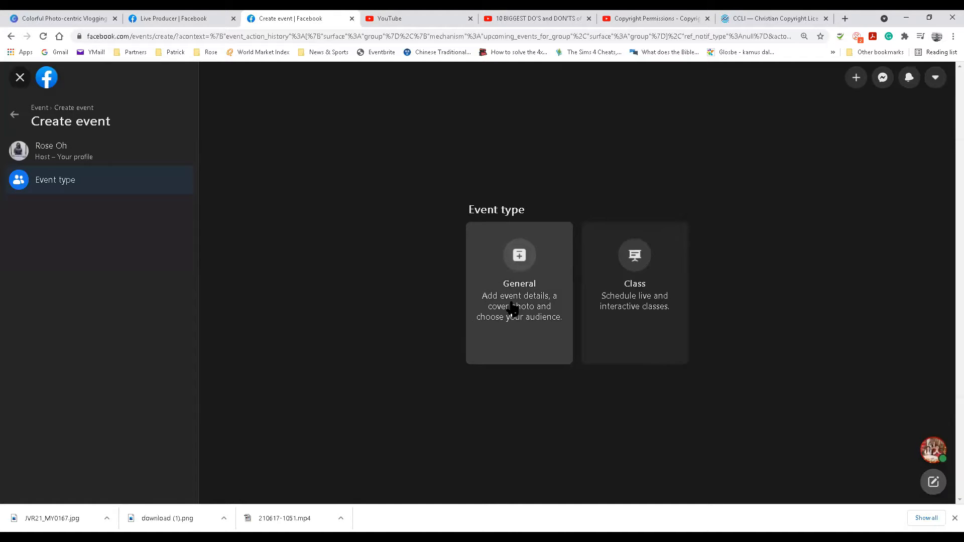
left_click(512, 305)
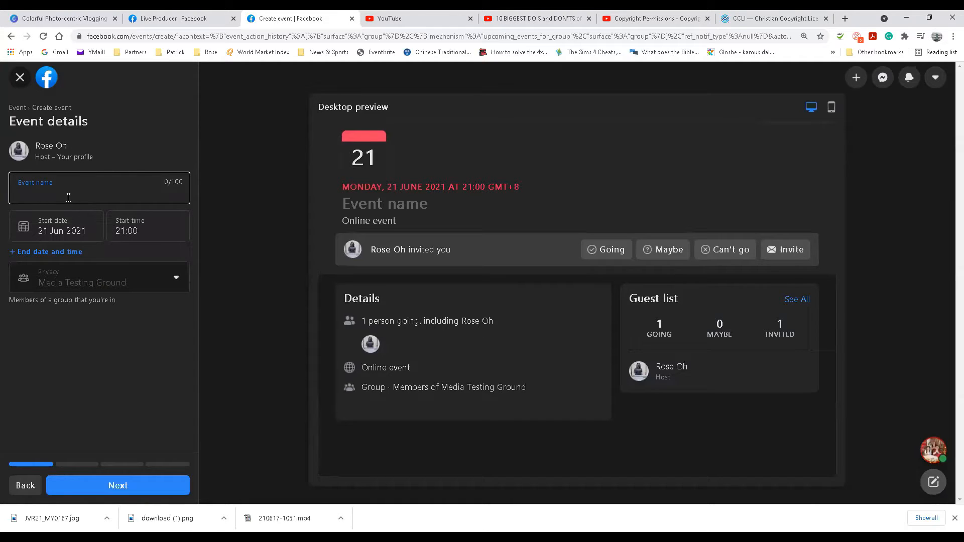
- Name the event "Media Test", set its start to 21 Jun 2021 at 22:00 and continue to the location settings
type("Media")
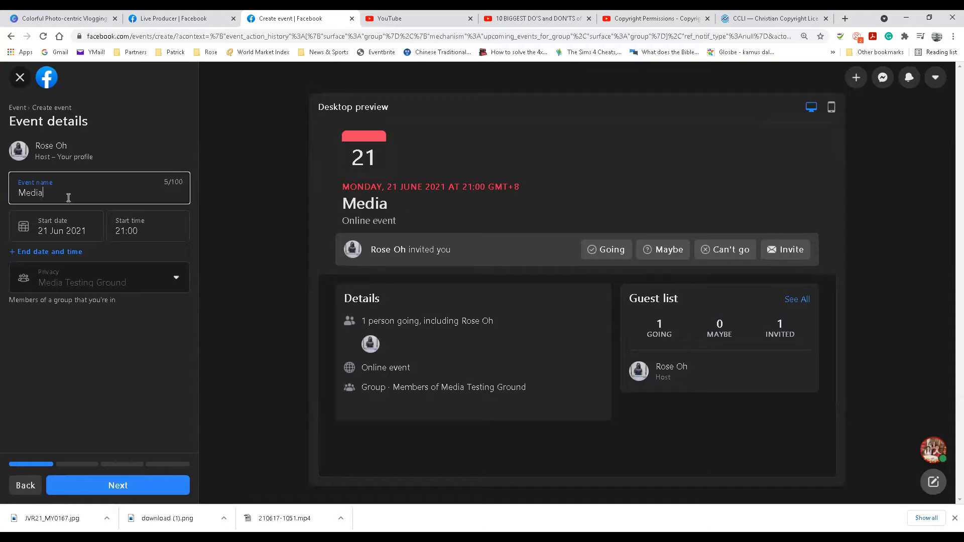
type(" Test")
left_click(74, 226)
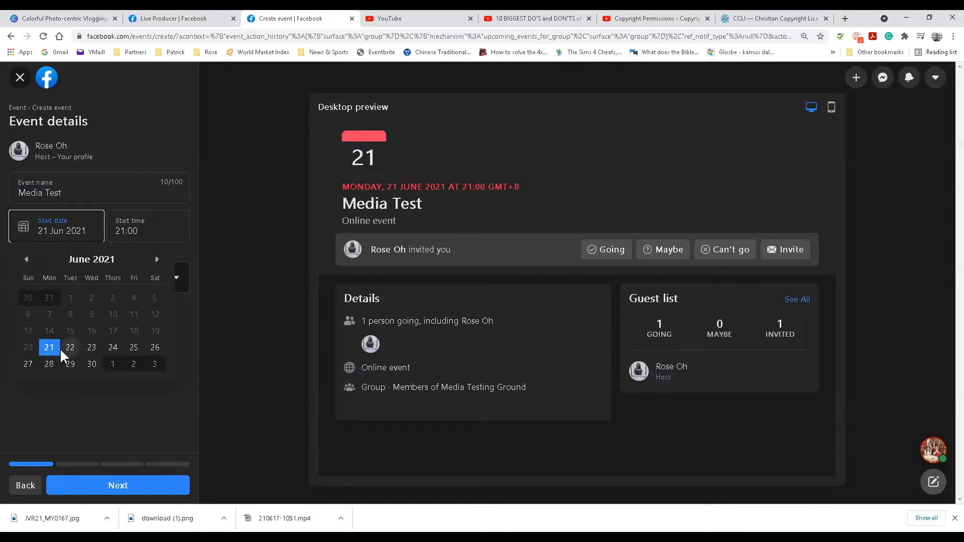
left_click(59, 348)
left_click(145, 229)
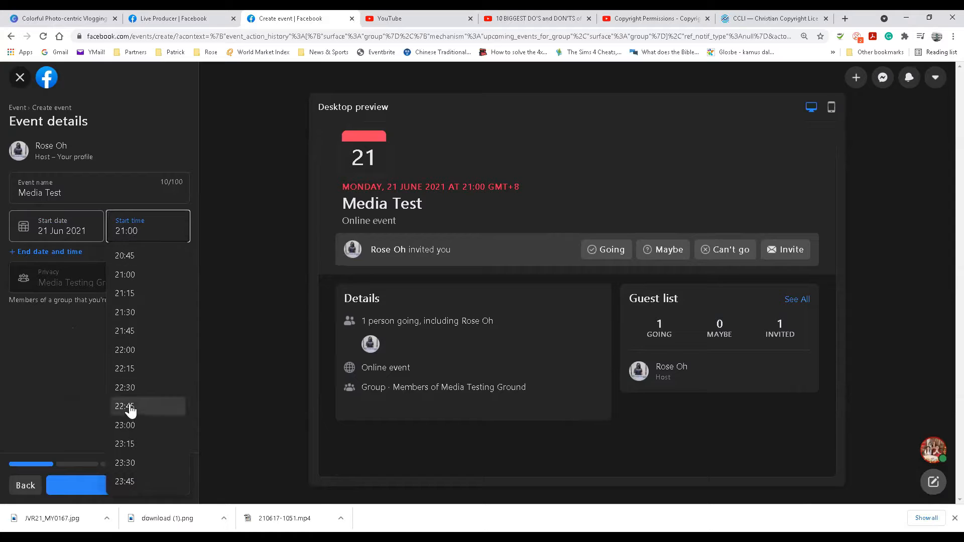
left_click(140, 351)
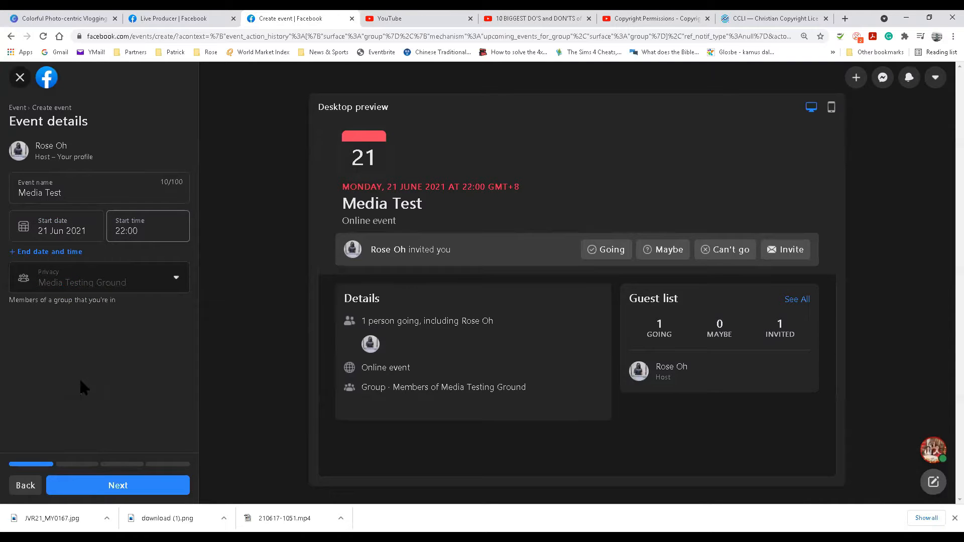
left_click(91, 483)
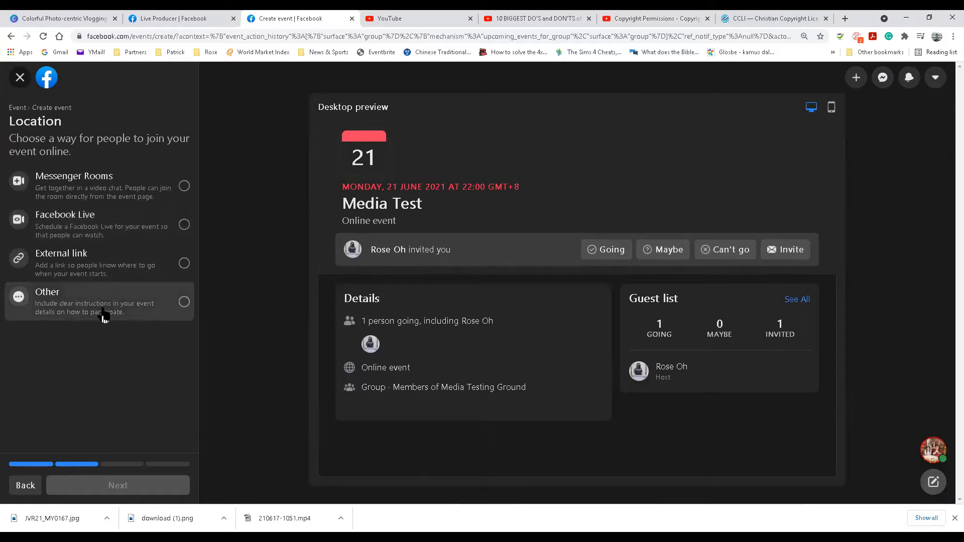
- Choose Facebook Live as the way to join the event, dismiss the information notice and continue to the description
left_click(99, 244)
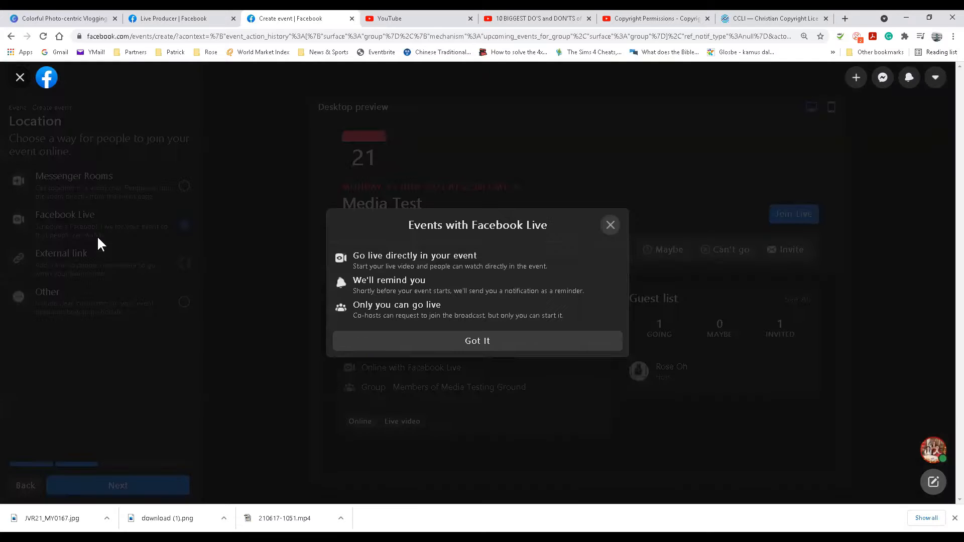
left_click(368, 346)
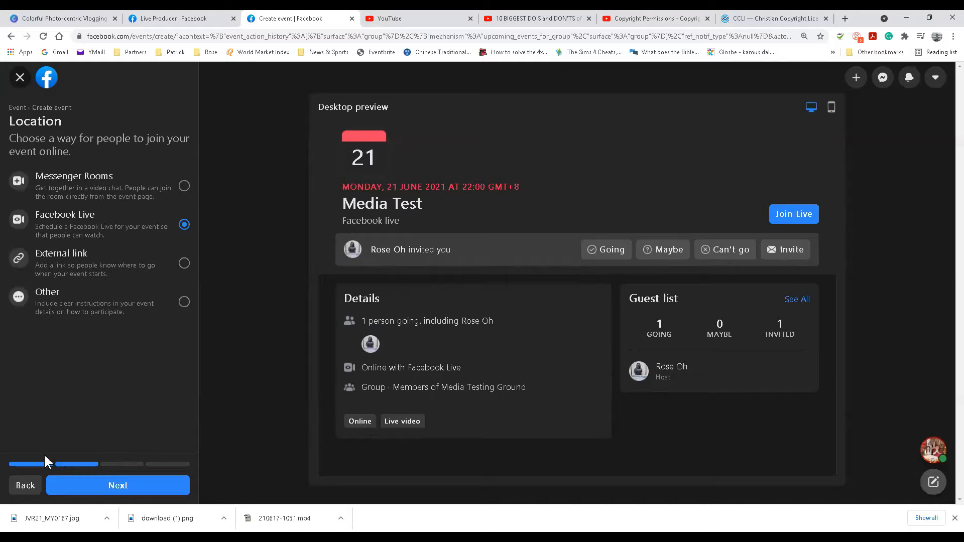
left_click(97, 493)
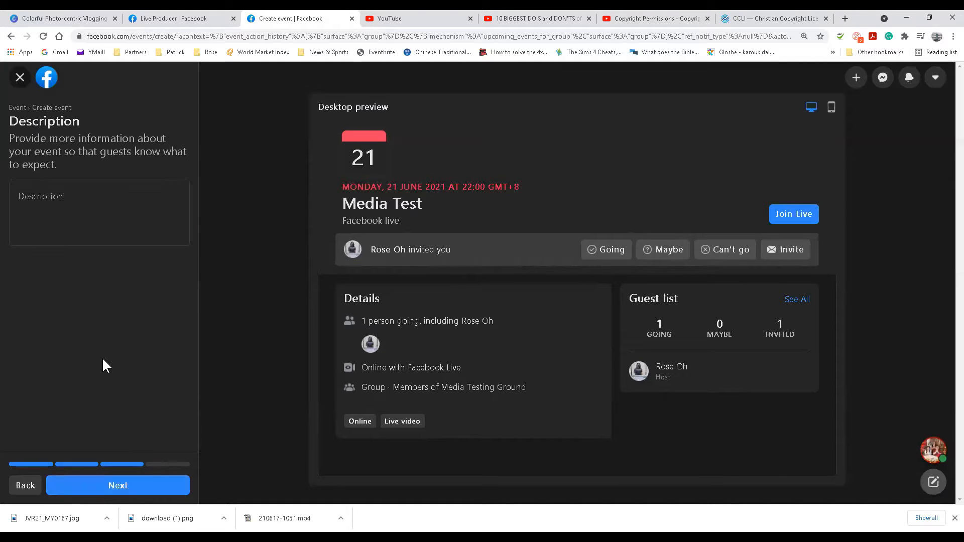
- Enter the event description "this is a testing live stream" and continue to the additional details
left_click(85, 230)
type("this")
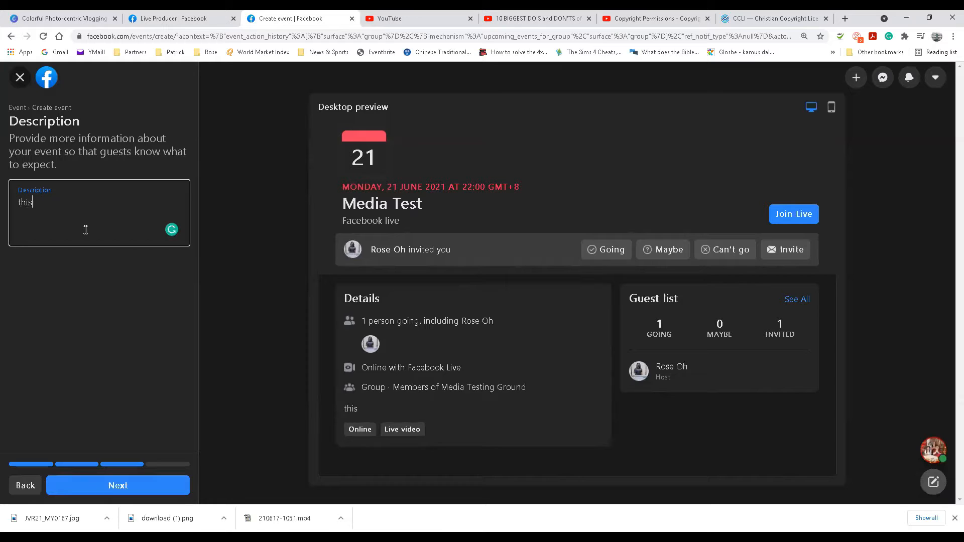
type(" is a testing live stream")
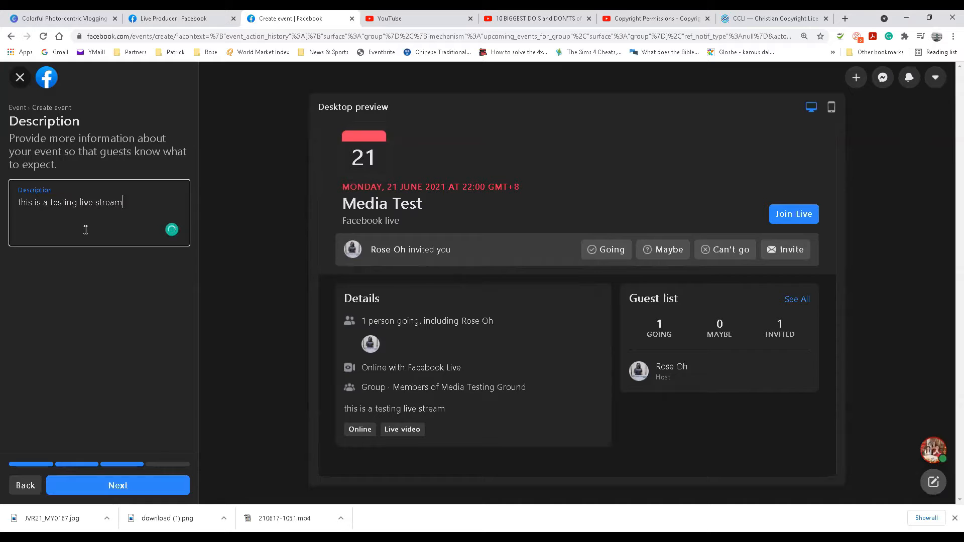
left_click(112, 485)
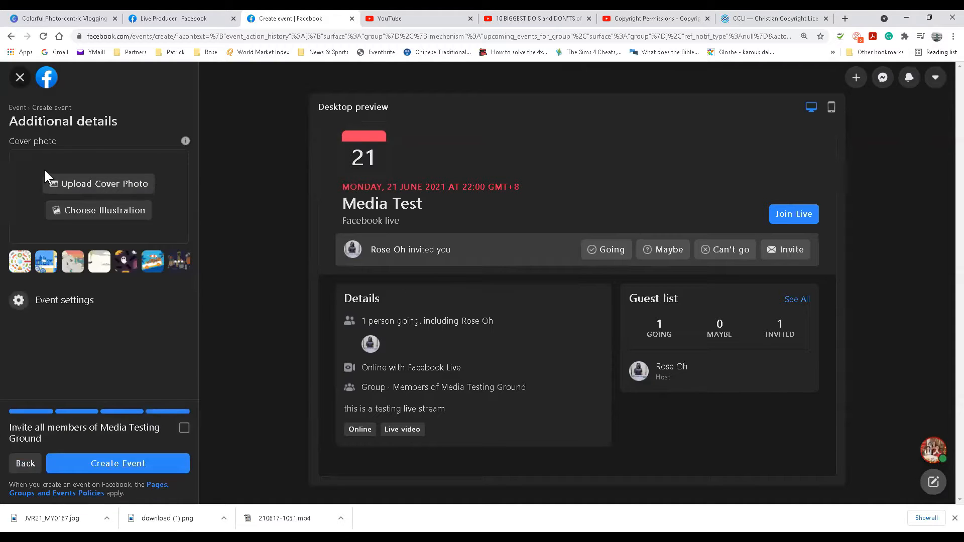
- Upload the CLC (29) image from Downloads as the cover photo and create the event
left_click(110, 186)
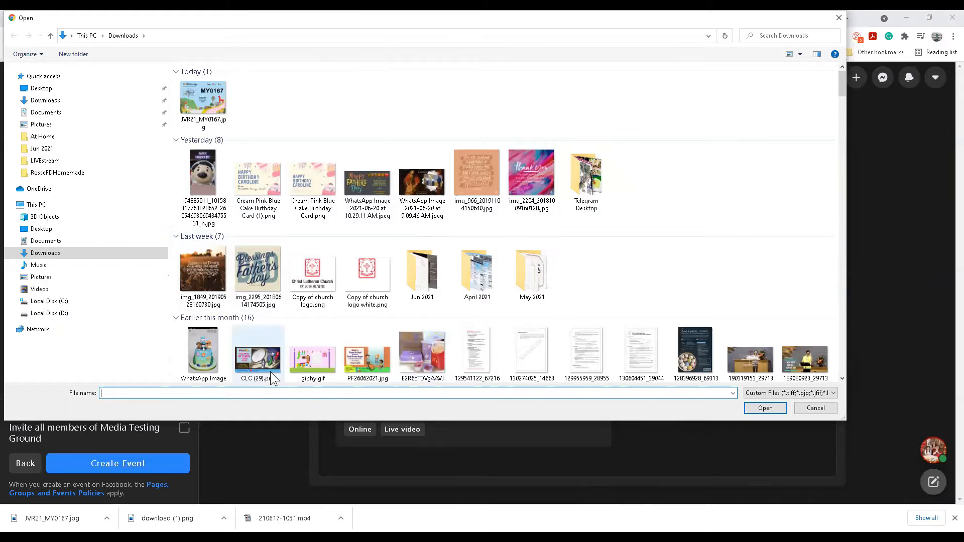
left_click(773, 411)
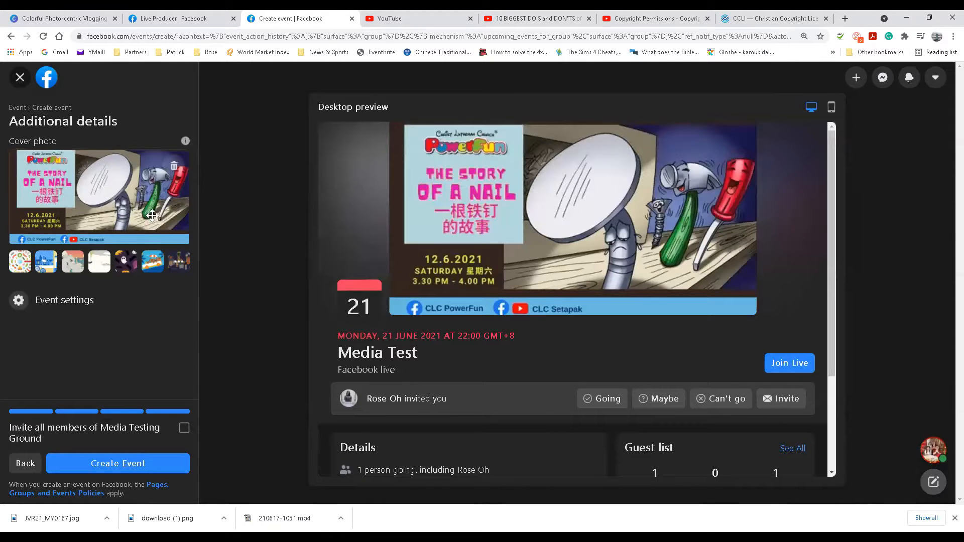
left_click_drag(148, 226, 155, 196)
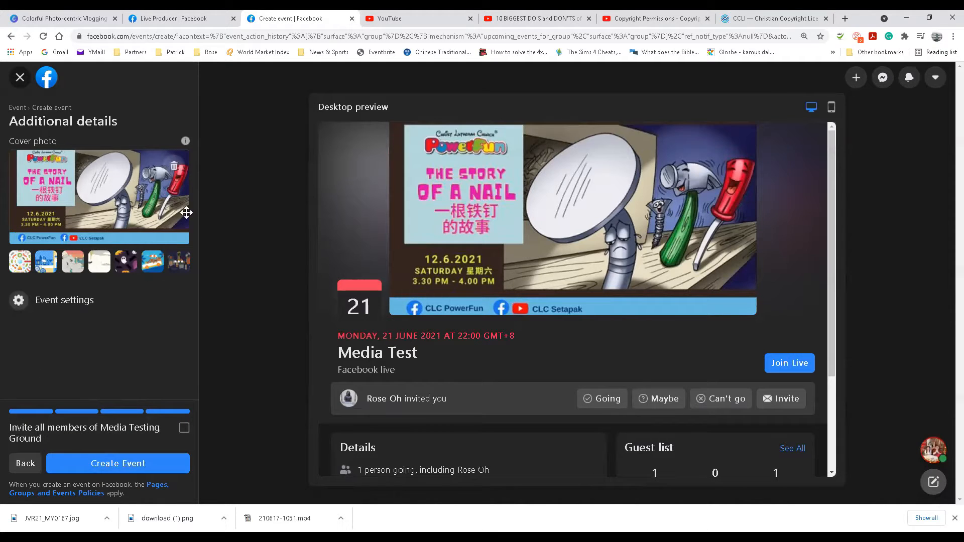
left_click(107, 463)
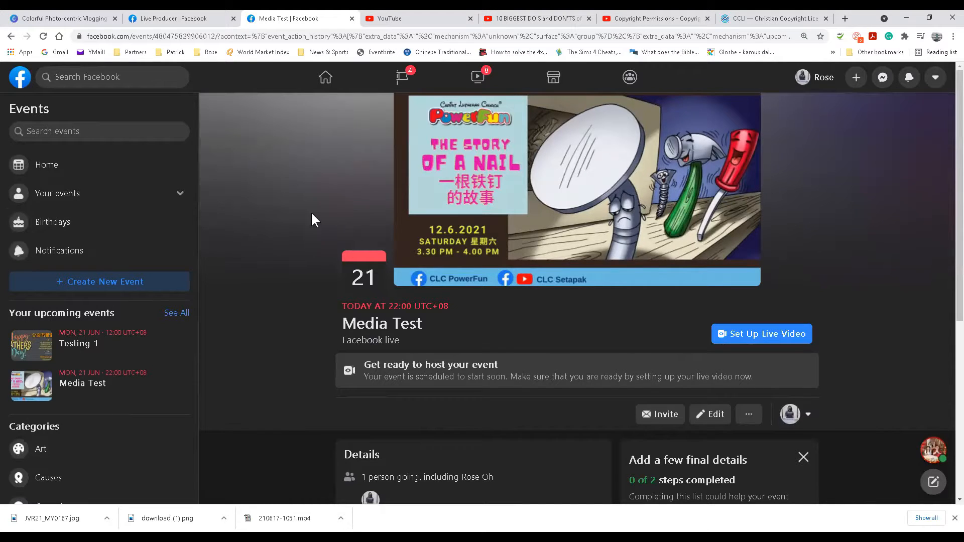
- Switch to YouTube and check which account is signed in
left_click(417, 17)
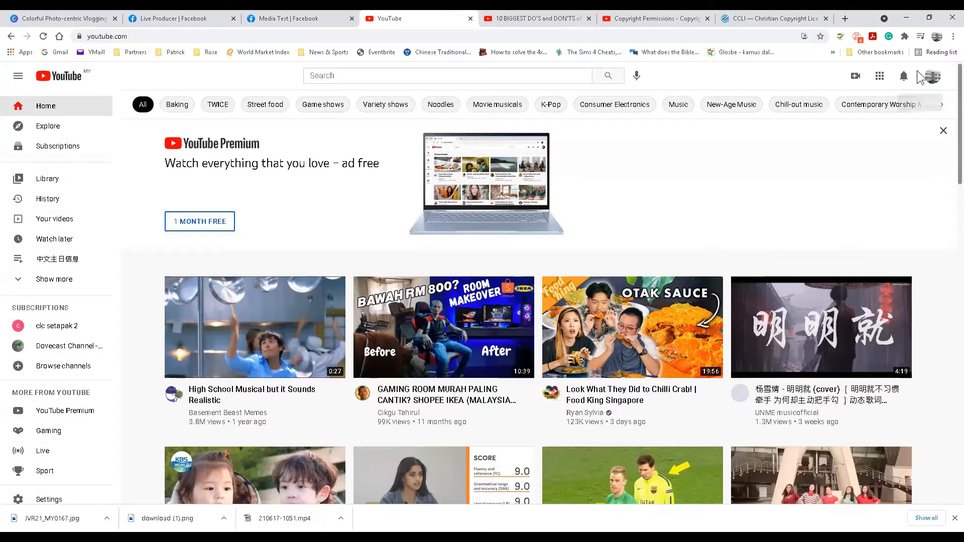
left_click(932, 78)
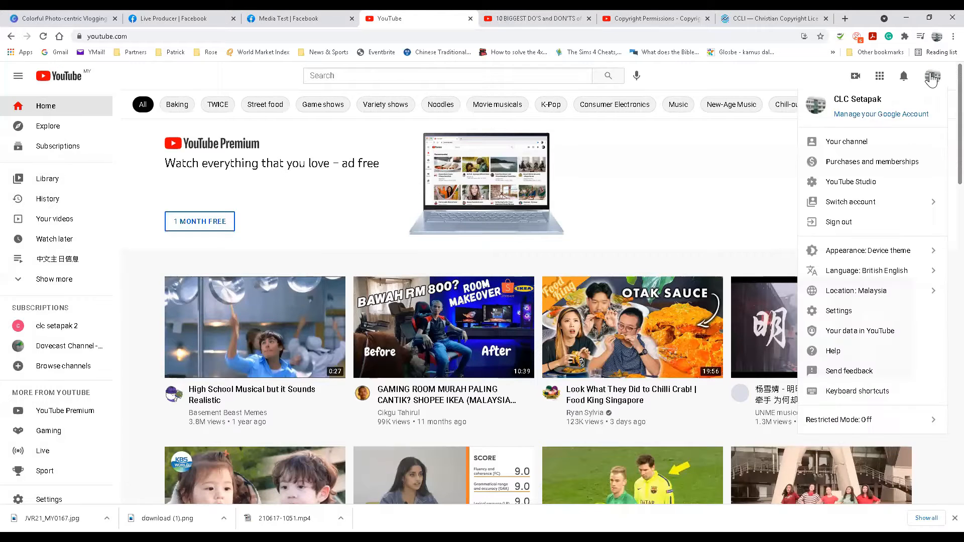
left_click(788, 73)
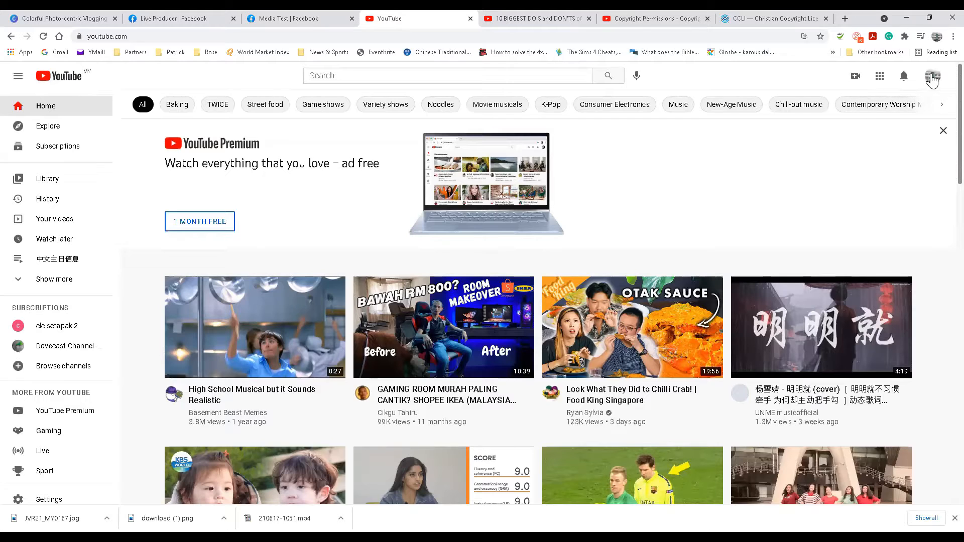
- Go to the live streaming management page in YouTube Studio and start scheduling a stream
left_click(854, 78)
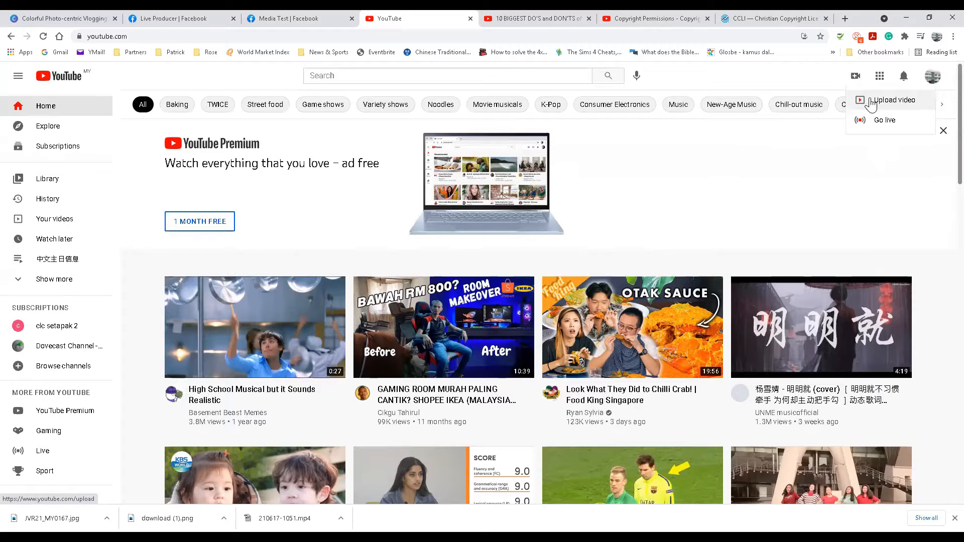
left_click(878, 123)
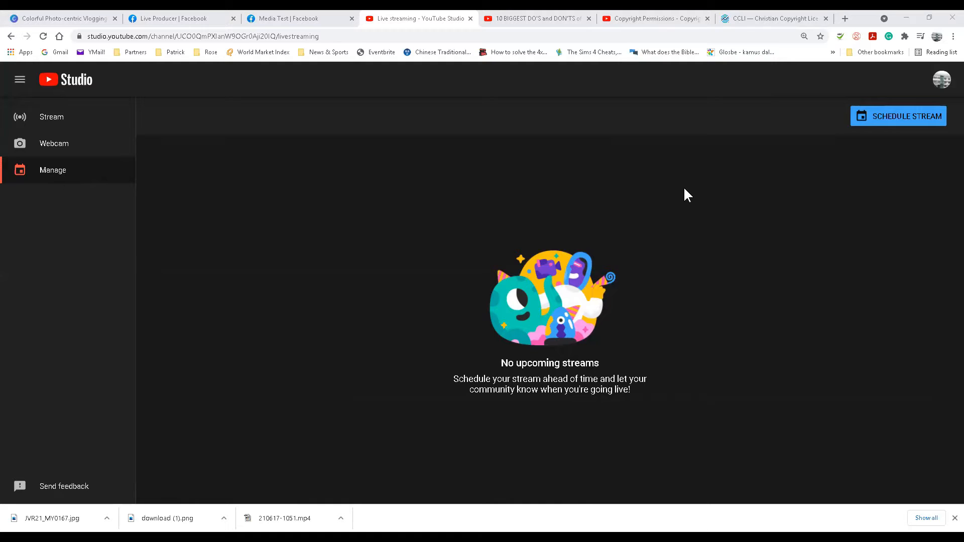
left_click(905, 124)
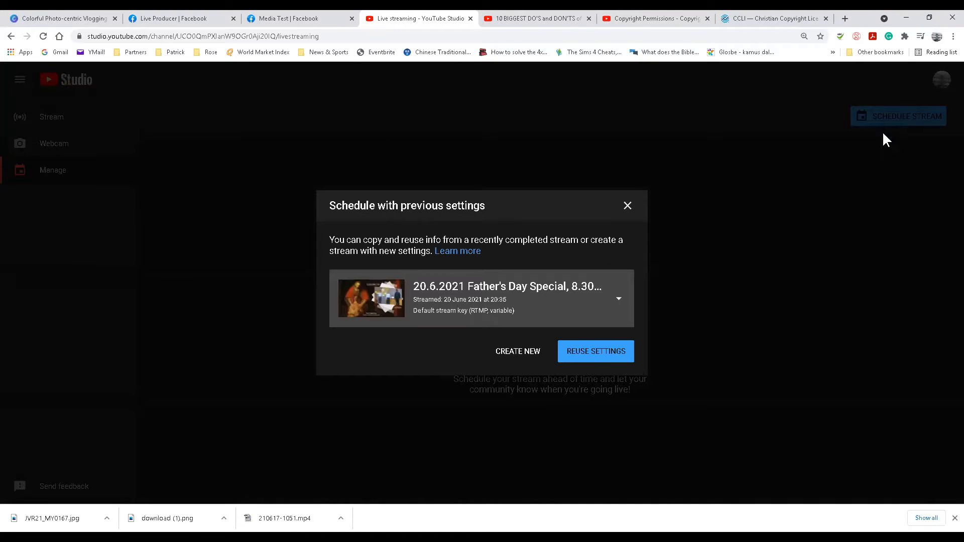
- Look through the previous streams whose settings can be reused, and close the scheduling dialog
left_click(613, 298)
scroll(550, 404, "down", 5)
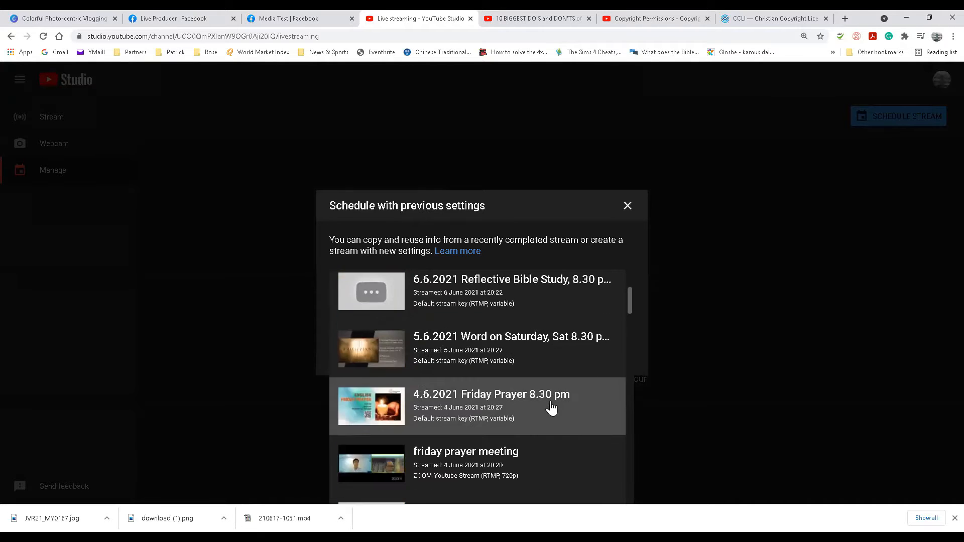
scroll(551, 404, "down", 5)
scroll(548, 402, "up", 10)
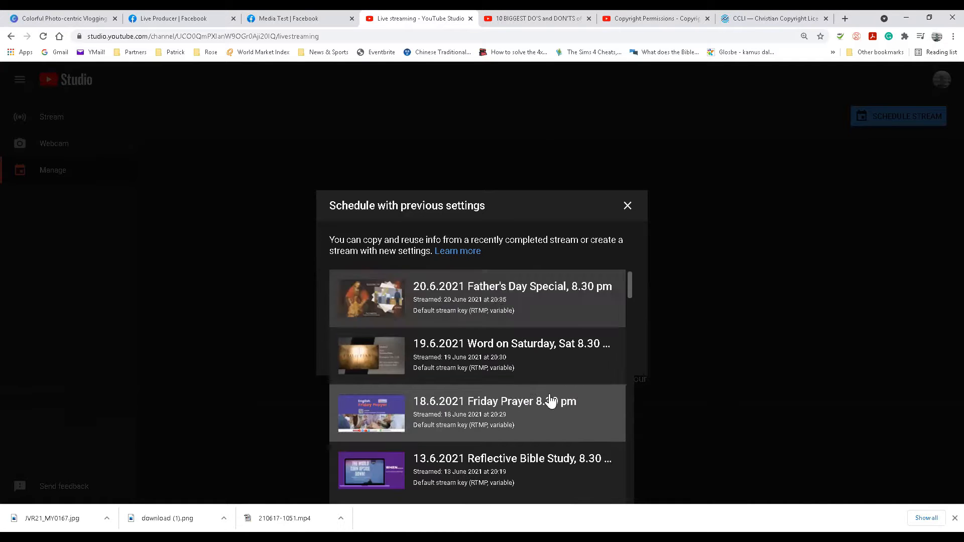
left_click(627, 206)
- Schedule a stream with new settings instead of reused ones and title it "MEdia Training"
left_click(872, 120)
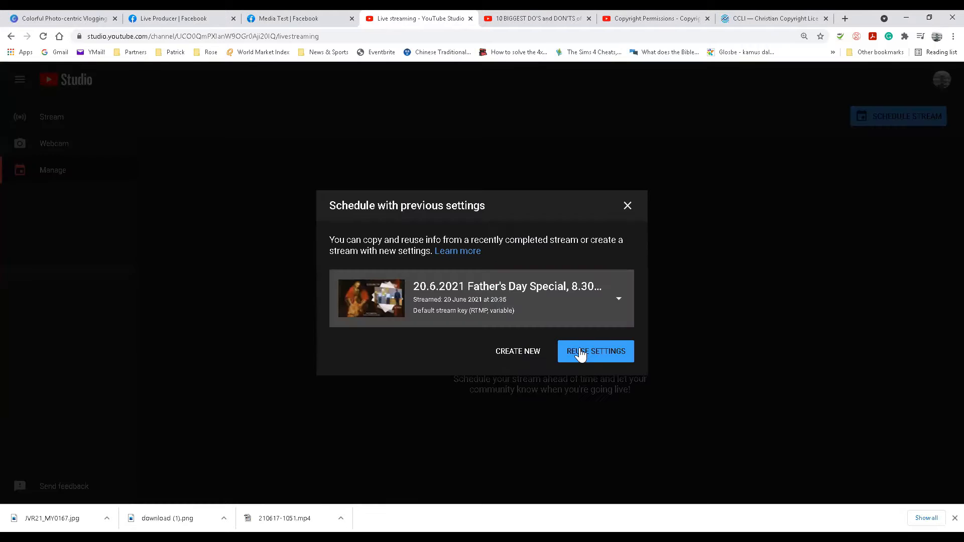
left_click(516, 353)
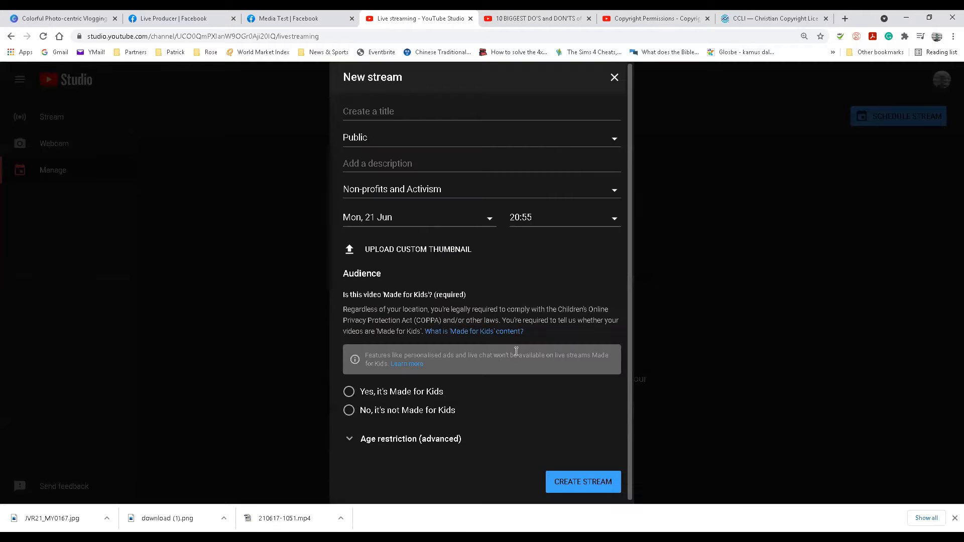
left_click(365, 124)
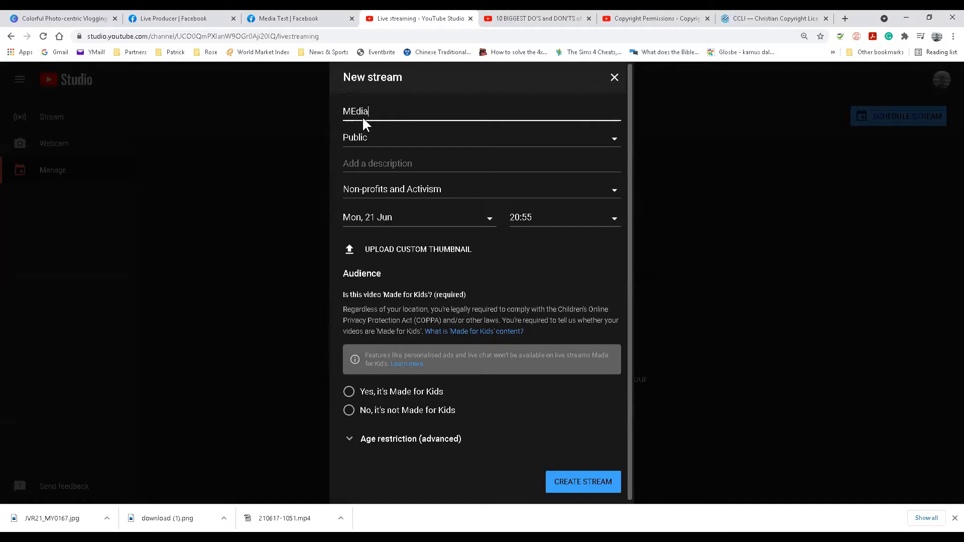
type("MEdia Training")
- Keep the stream's visibility Public and enter the description "testing"
left_click(615, 144)
left_click(613, 144)
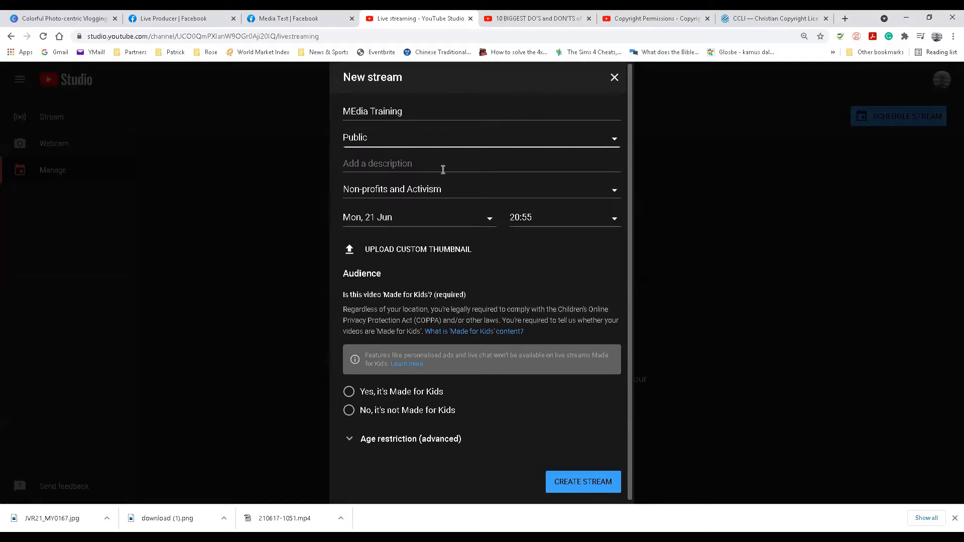
left_click(399, 167)
type("t")
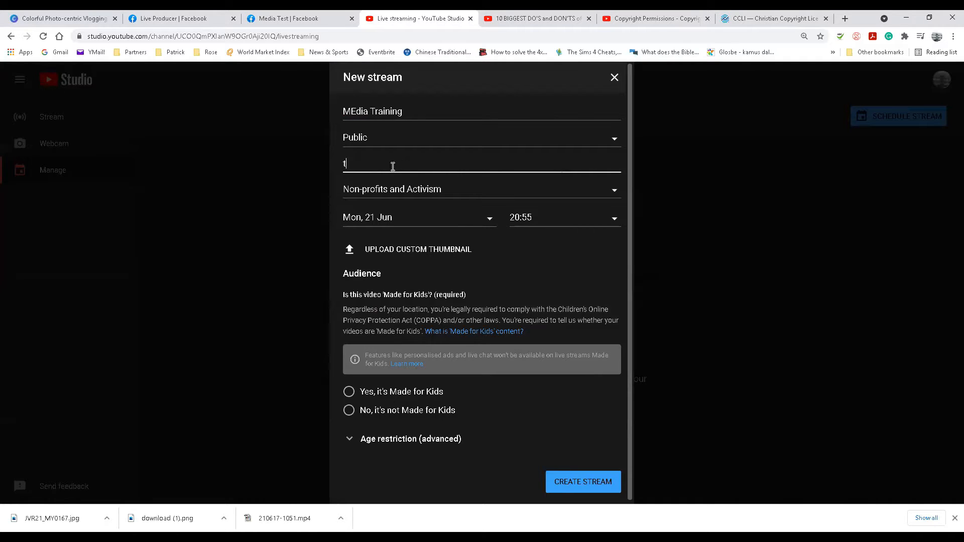
type("esting")
- Review the visibility options and the category list, keeping Public and Non-profits and Activism
left_click(616, 142)
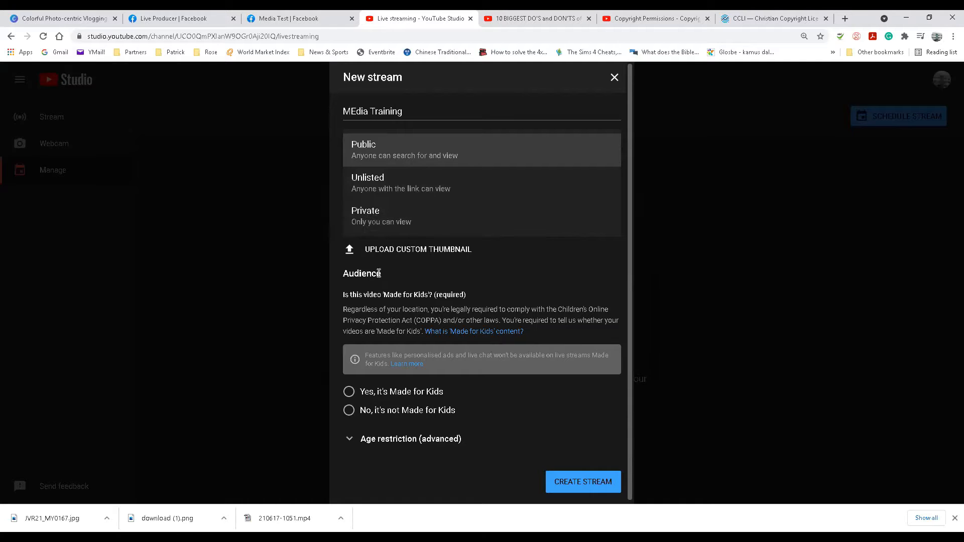
left_click(303, 272)
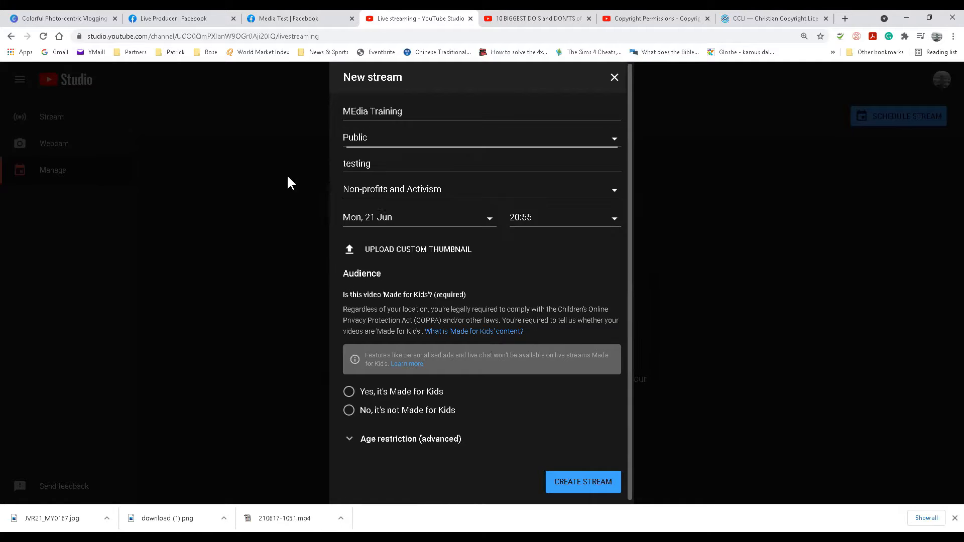
left_click(392, 196)
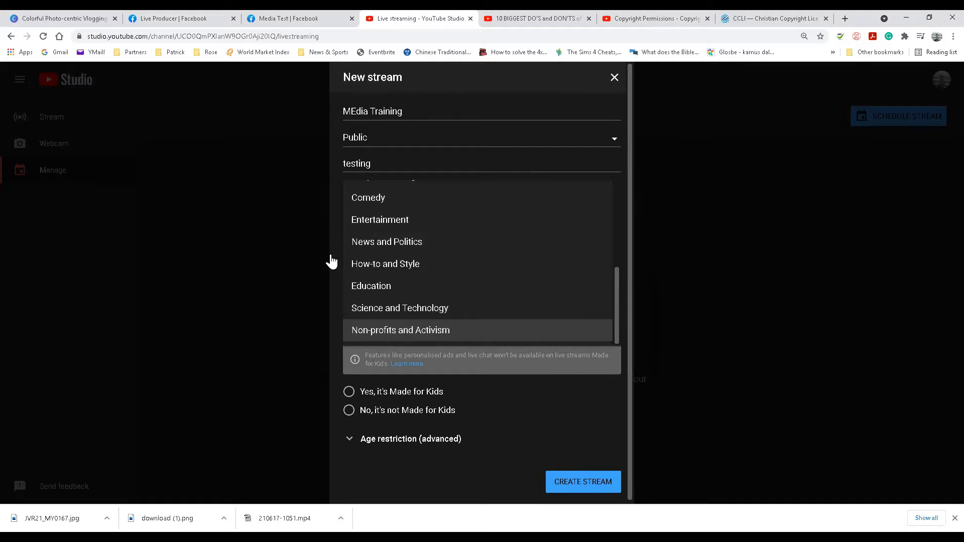
left_click(306, 246)
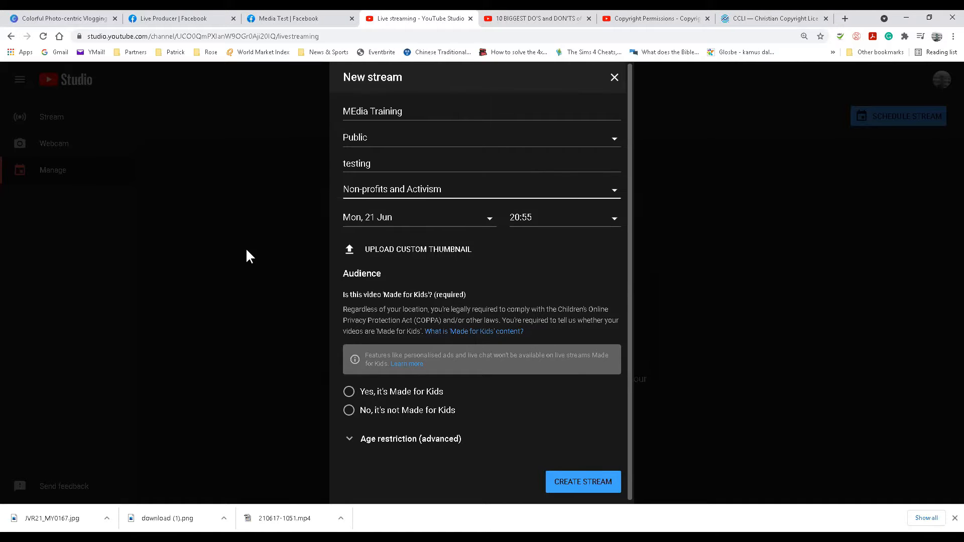
- Schedule the stream for 21 Jun 2021 at 22:00
left_click(489, 219)
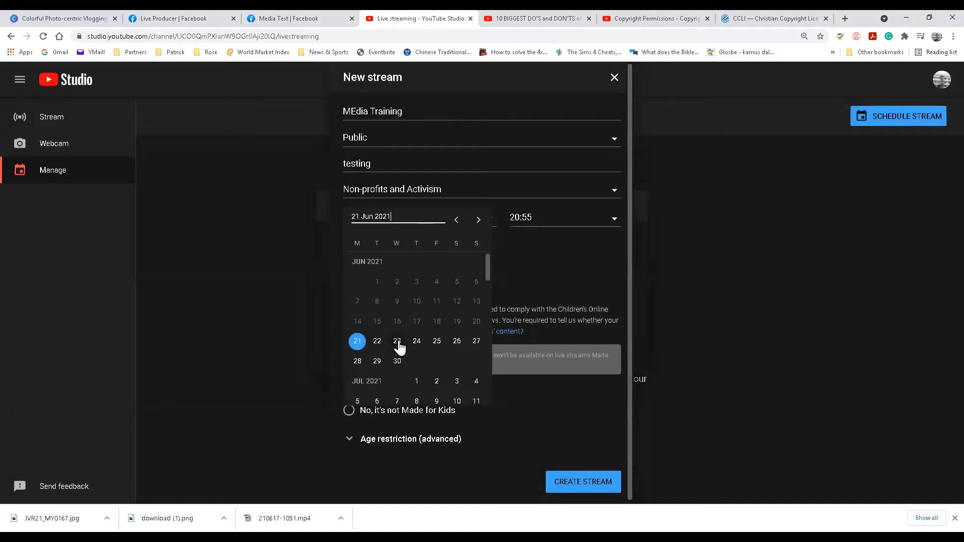
left_click(358, 345)
left_click(559, 218)
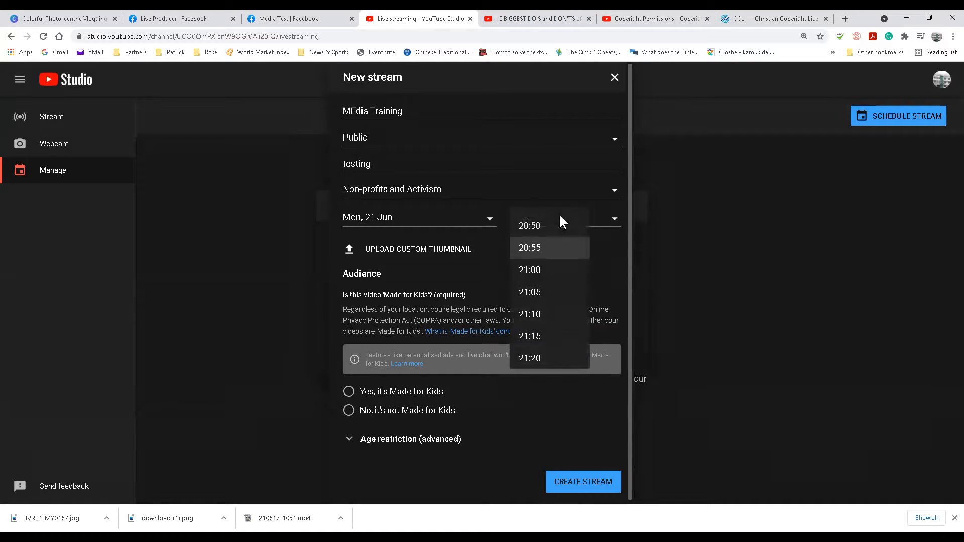
scroll(541, 347, "down", 3)
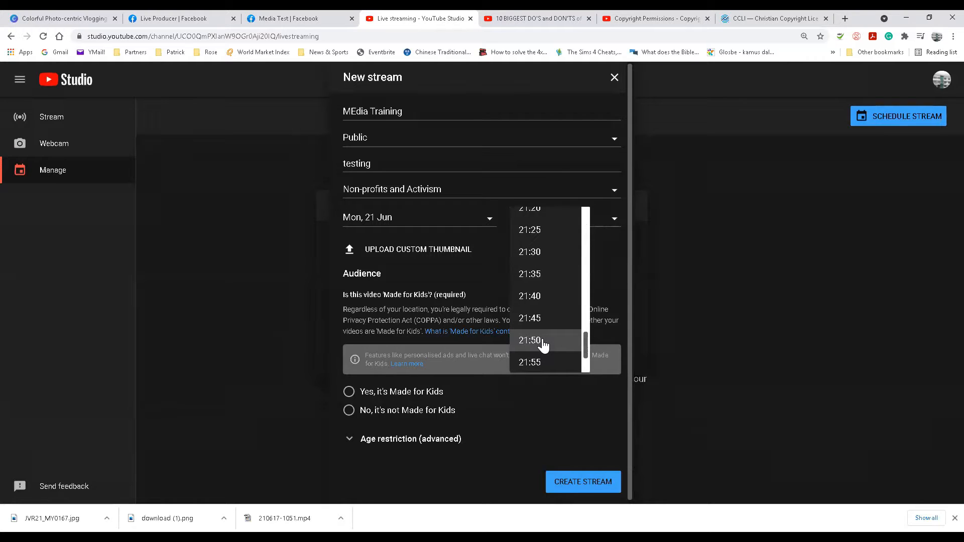
scroll(546, 319, "down", 2)
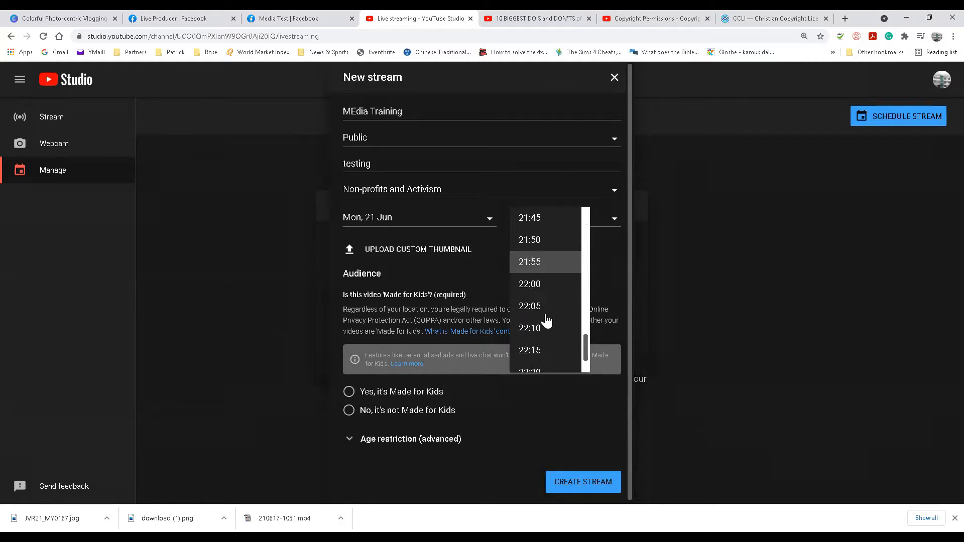
left_click(544, 288)
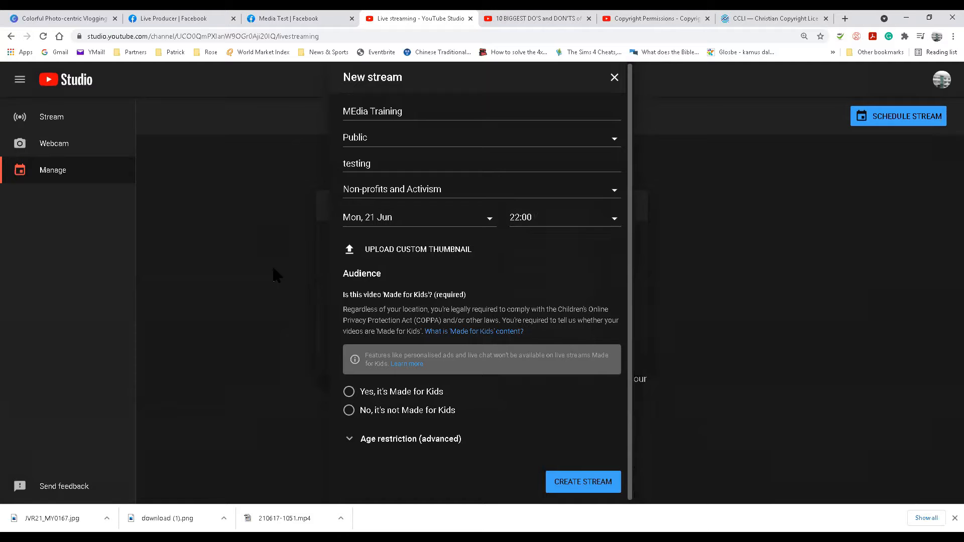
- Upload CLC (12).jpg from the Jun 2021 folder as the stream's custom thumbnail
left_click(418, 251)
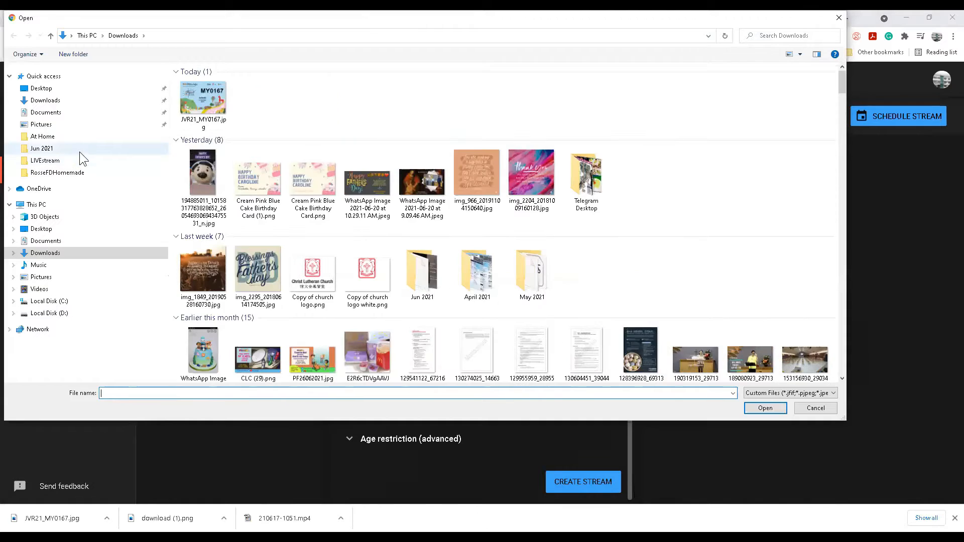
left_click(79, 149)
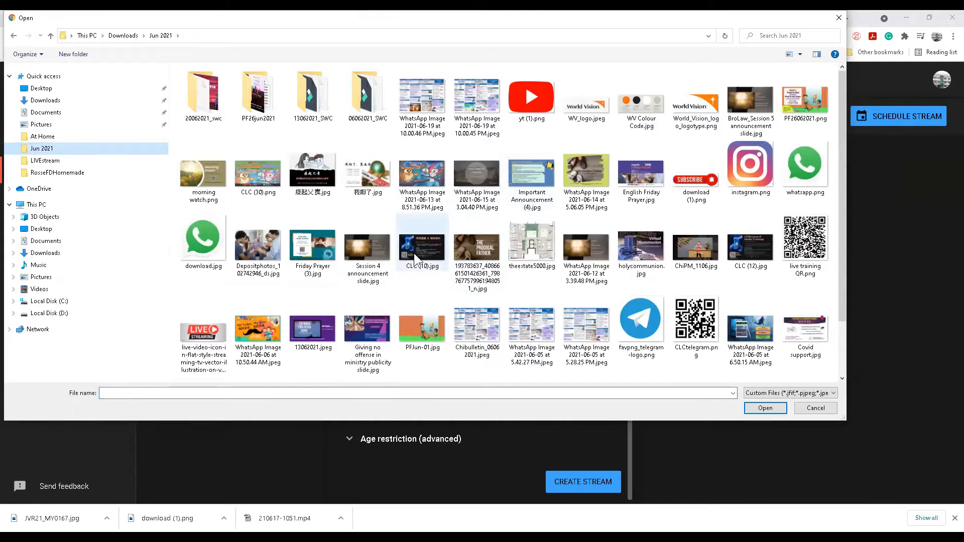
scroll(422, 251, "down", 2)
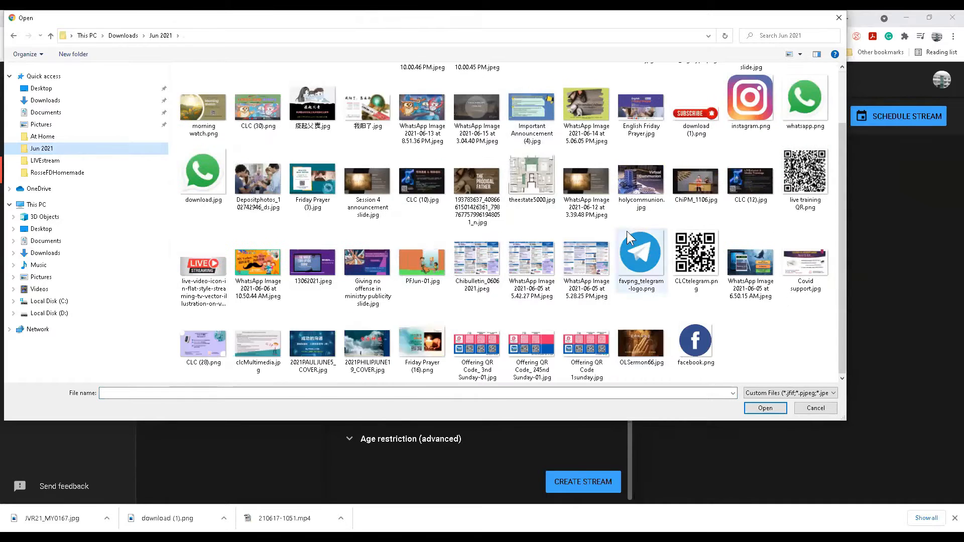
left_click(420, 184)
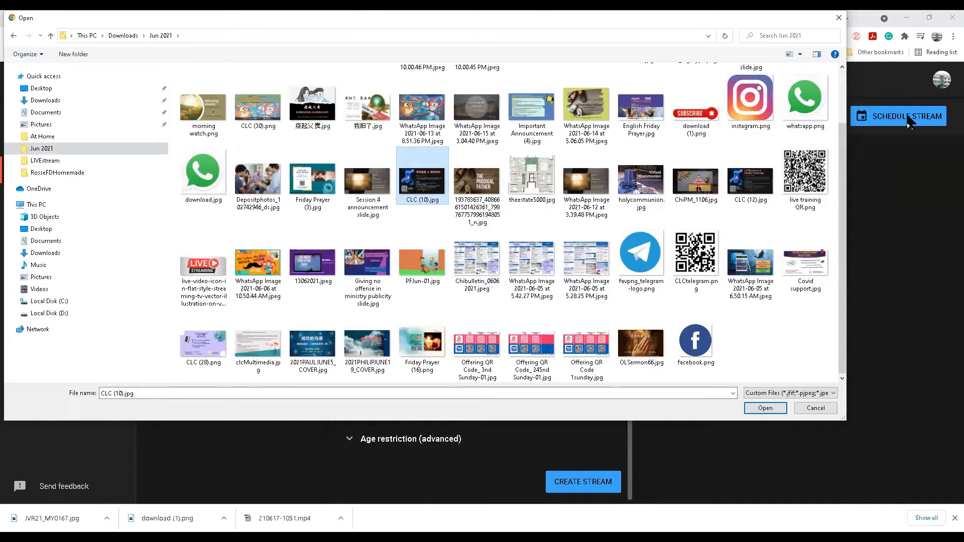
left_click(750, 180)
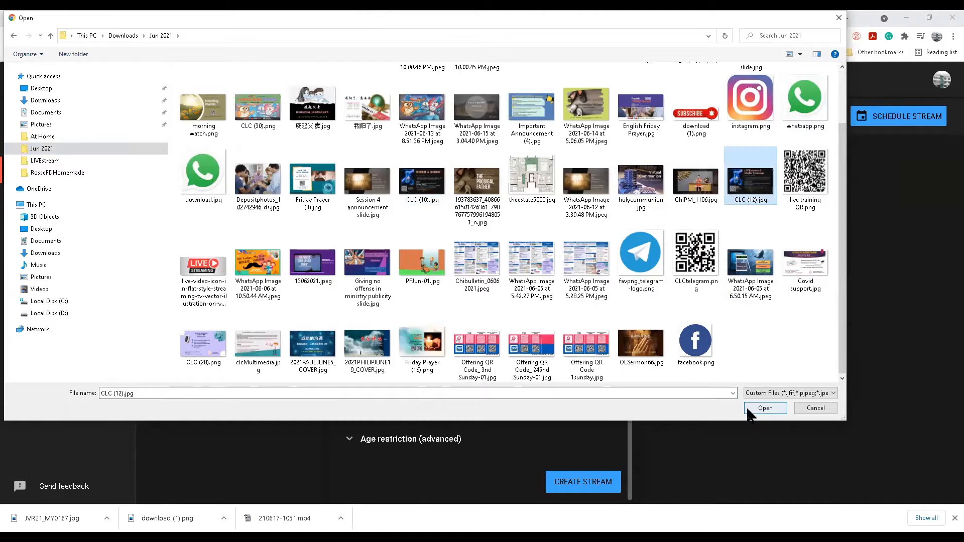
left_click(764, 408)
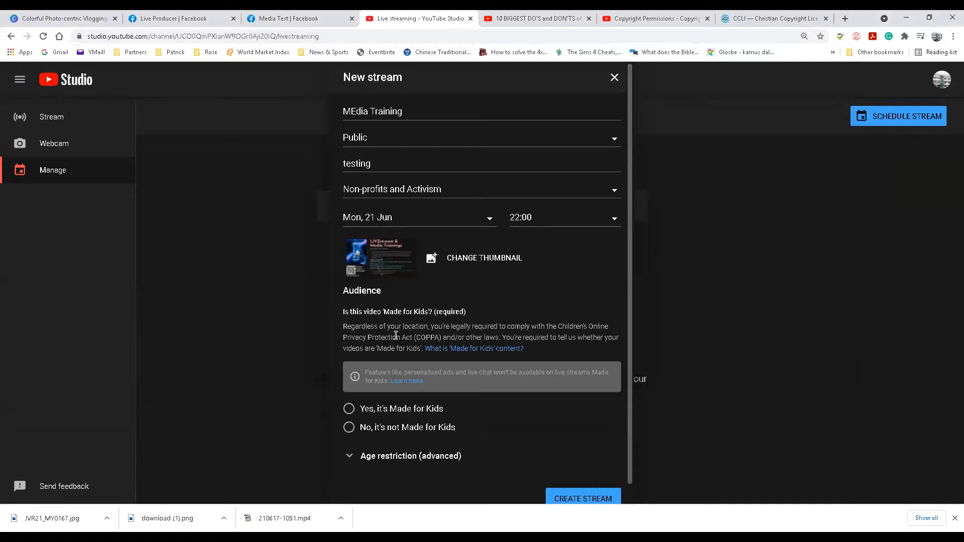
- Mark the stream as not Made for Kids
scroll(632, 294, "down", 1)
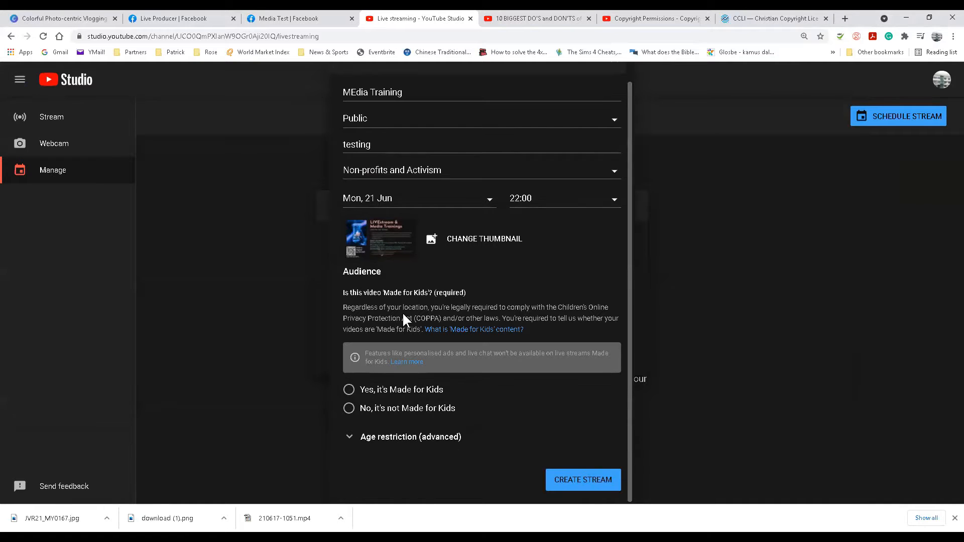
left_click(350, 408)
scroll(622, 394, "up", 1)
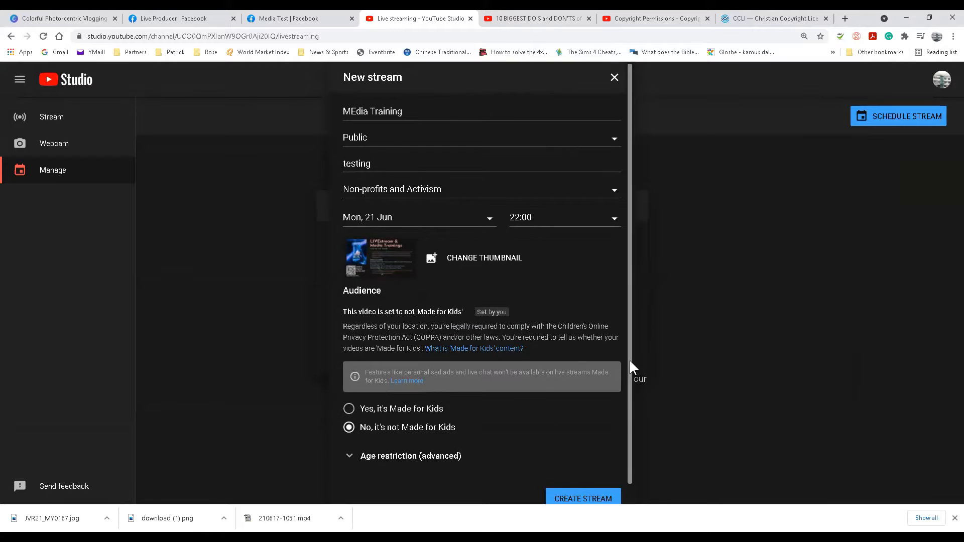
- Expand the advanced age restriction options, keep the stream unrestricted for viewers under 18, and create the stream
scroll(627, 382, "down", 1)
left_click(351, 438)
scroll(405, 463, "up", 1)
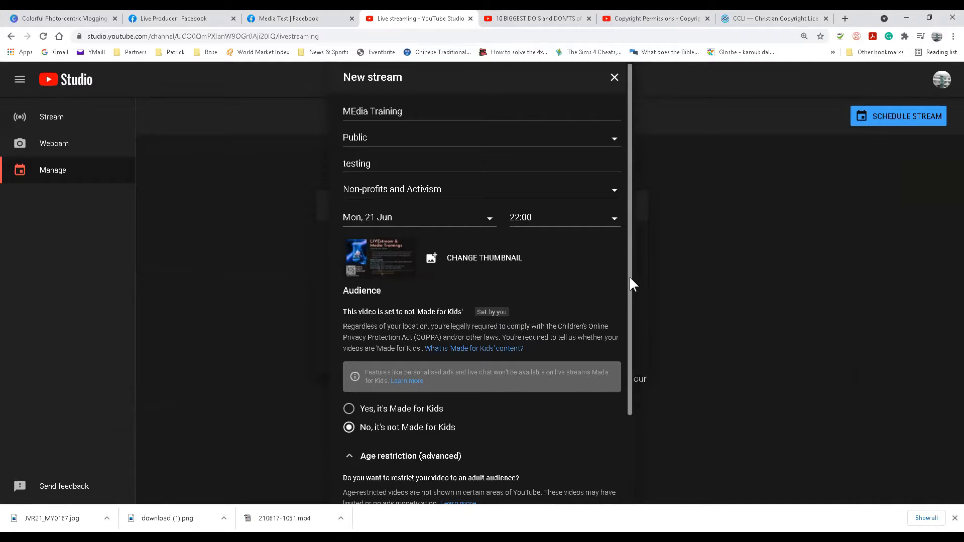
left_click_drag(628, 275, 629, 408)
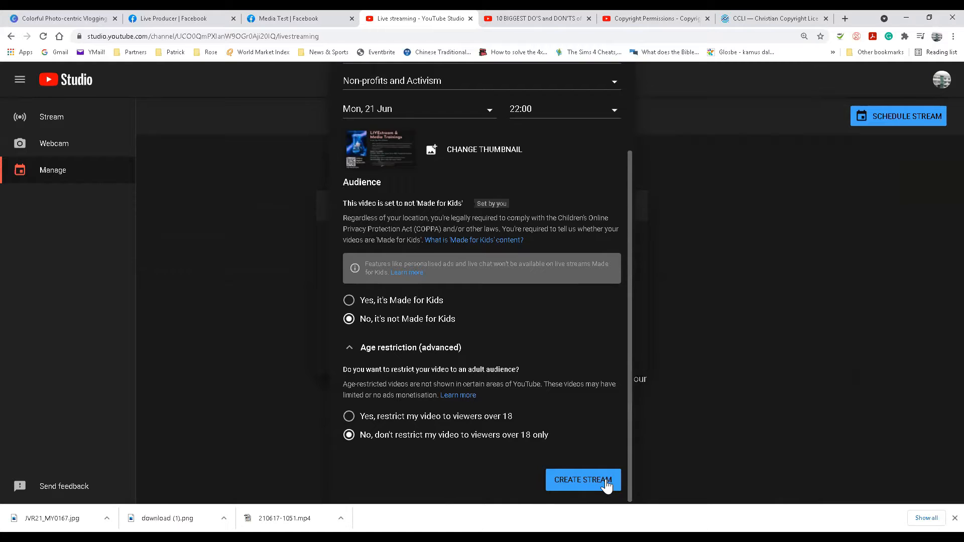
left_click(582, 480)
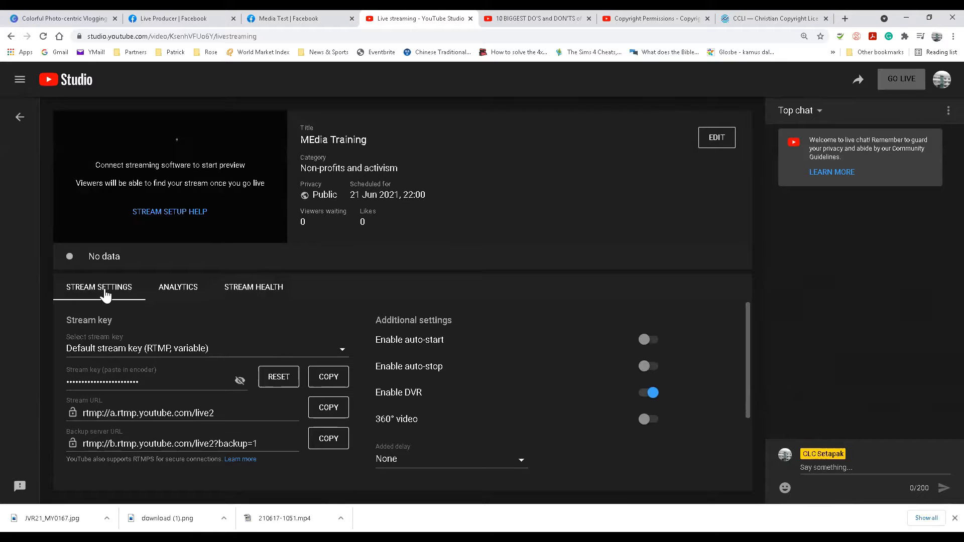
- Examine the available stream key choices and the remaining stream settings, including latency and closed captions
left_click(180, 358)
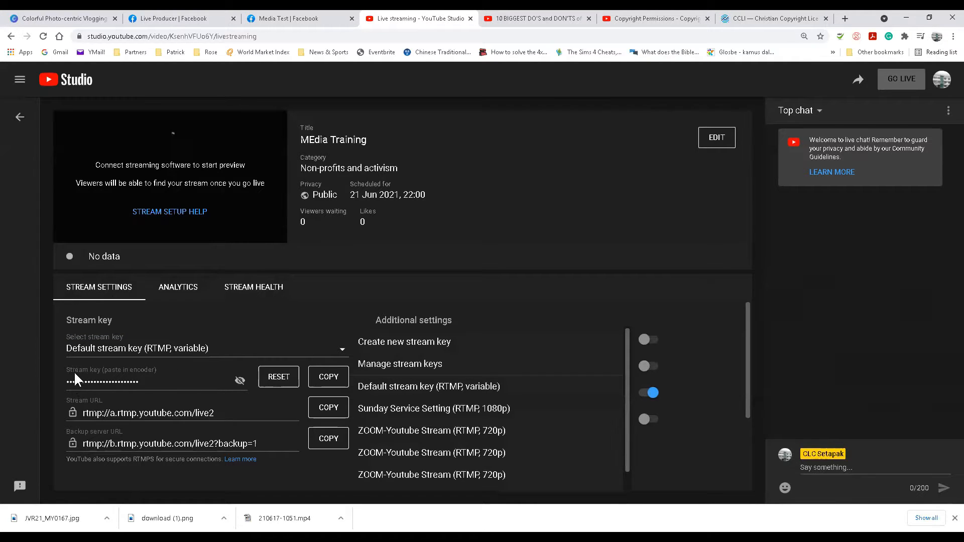
left_click(40, 374)
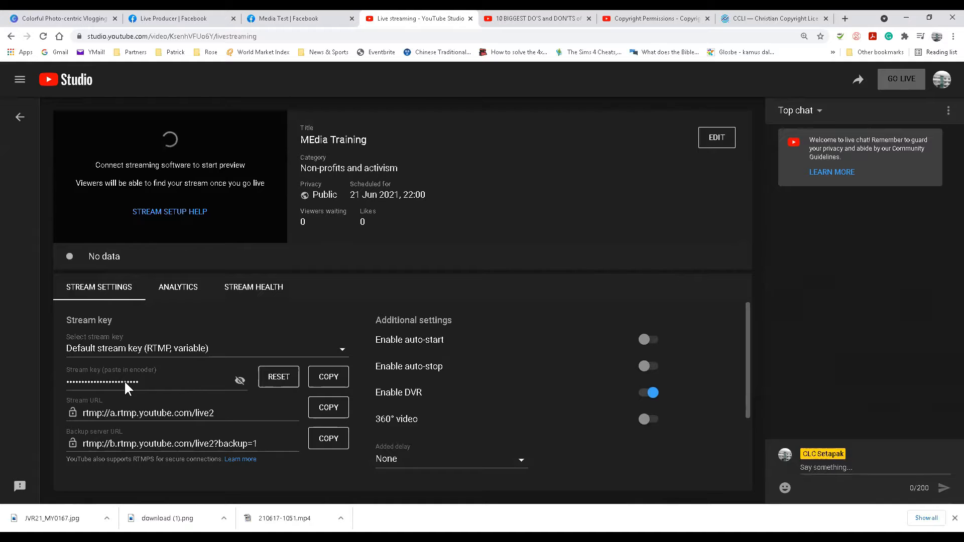
left_click_drag(748, 407, 747, 462)
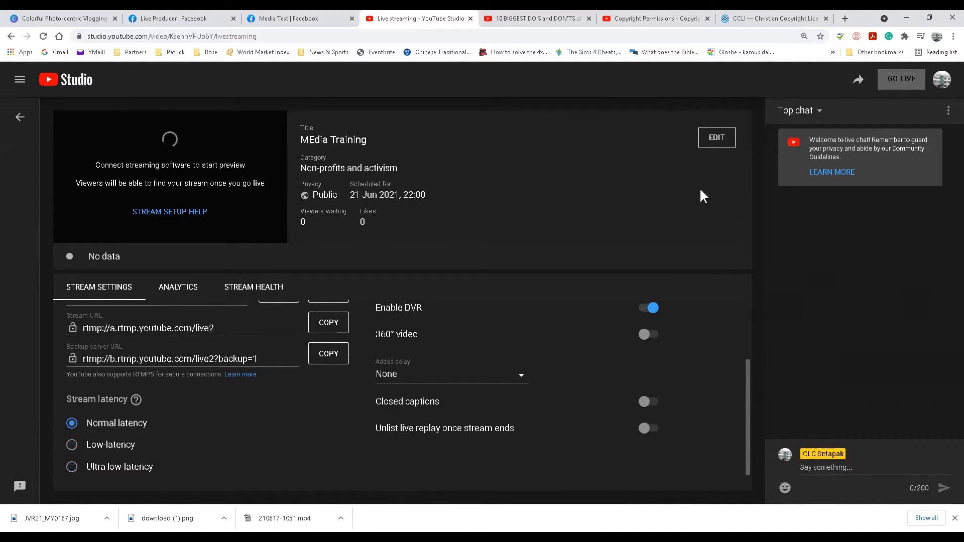
- Leave the stream's settings page and return to the list of scheduled live streams
left_click(20, 82)
left_click(20, 82)
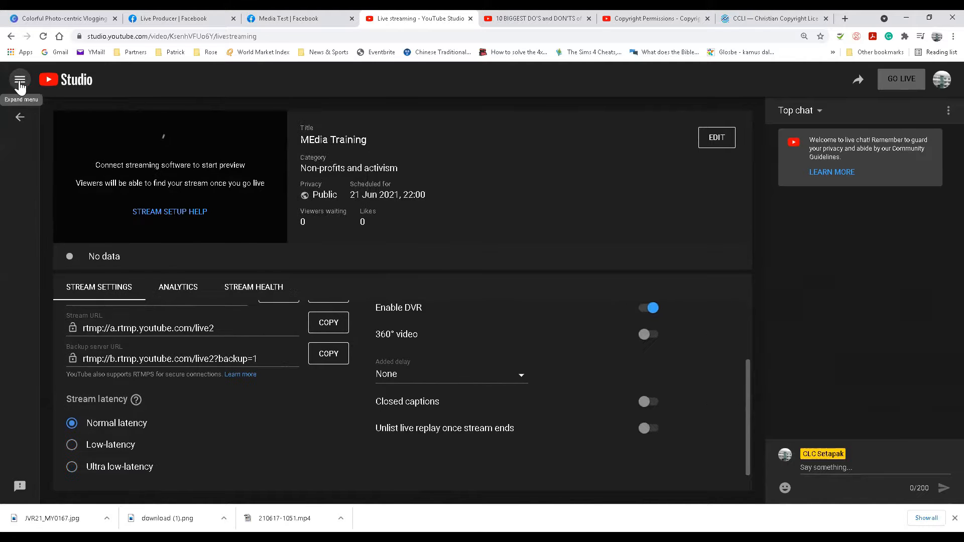
left_click(20, 118)
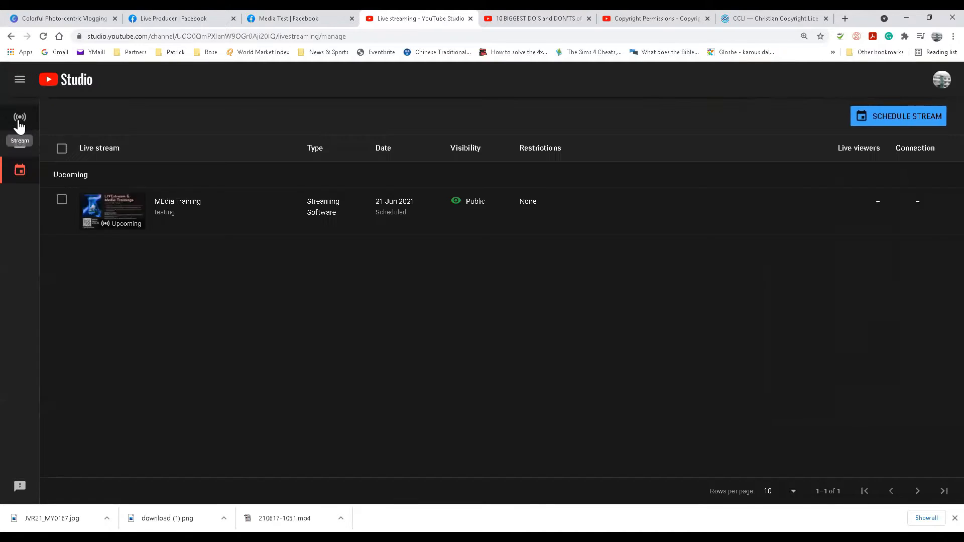
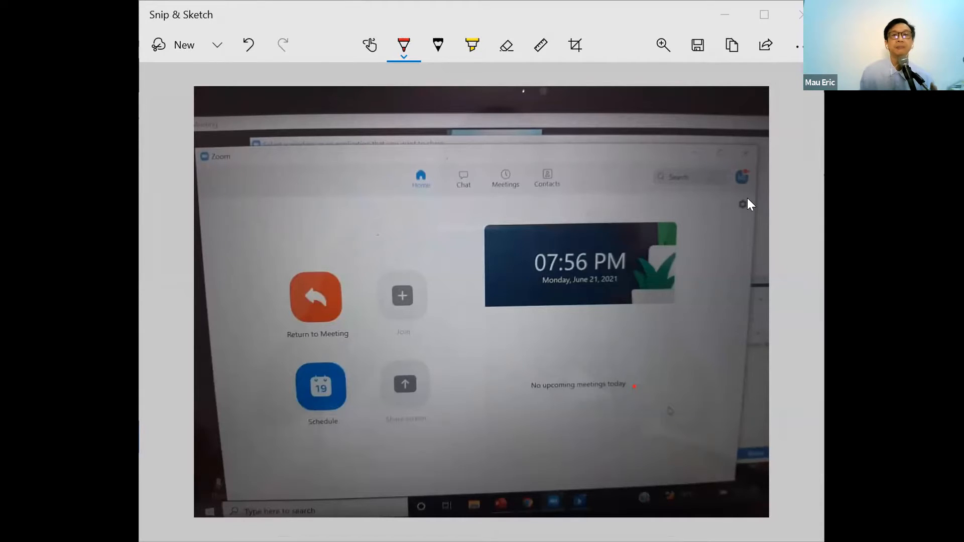
- Switch to the Zoom web portal and open only the Wed, Jun 23 occurrence of the "zoom war room" meeting for editing
key("alt+Tab")
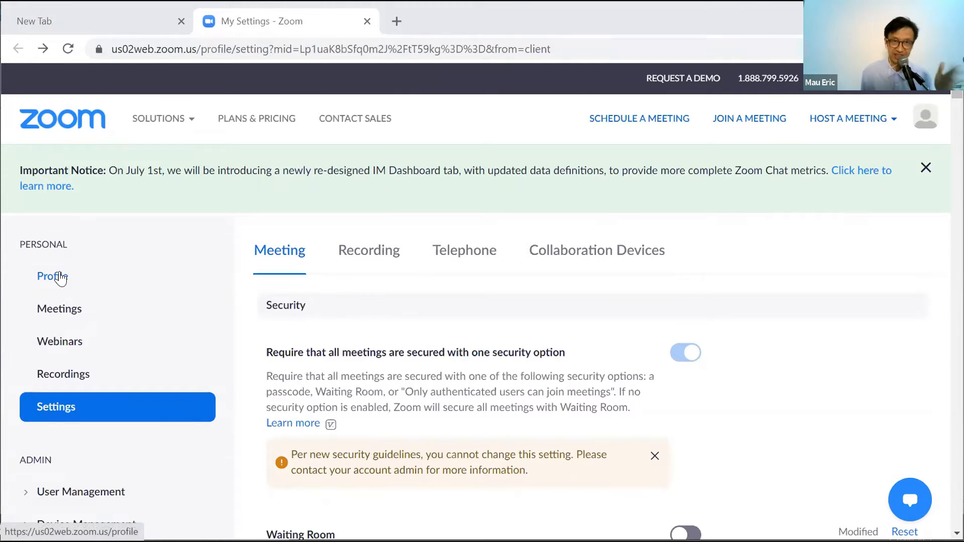
left_click(70, 319)
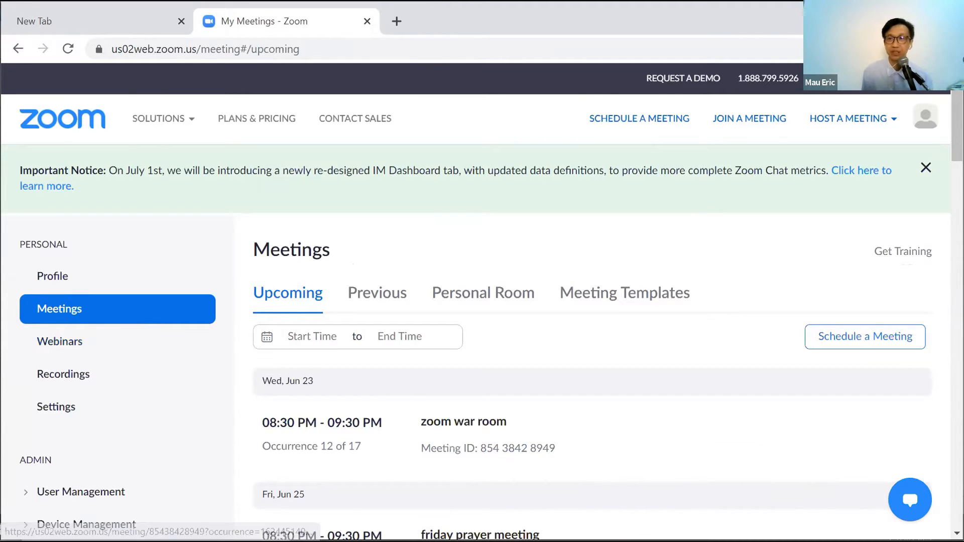
scroll(781, 227, "down", 3)
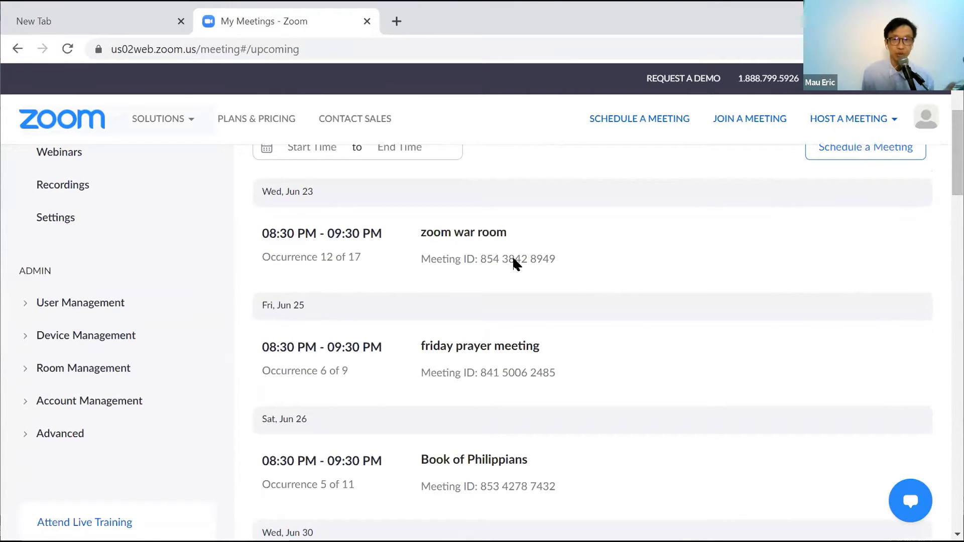
mouse_move(485, 243)
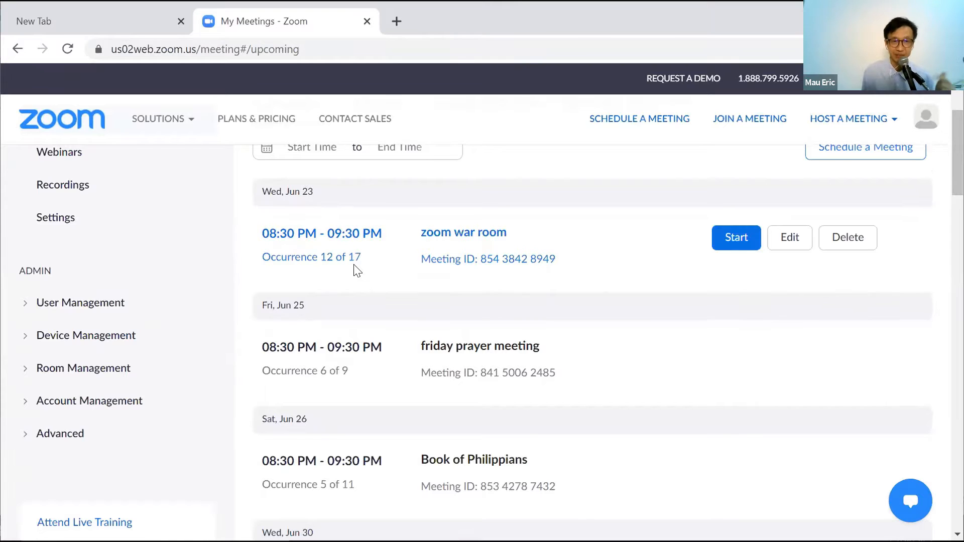
left_click(790, 239)
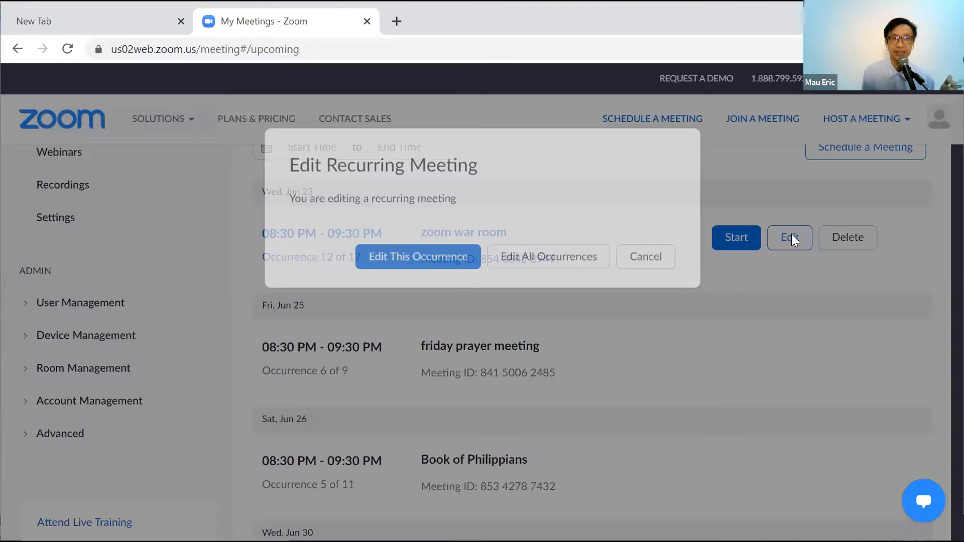
left_click(452, 266)
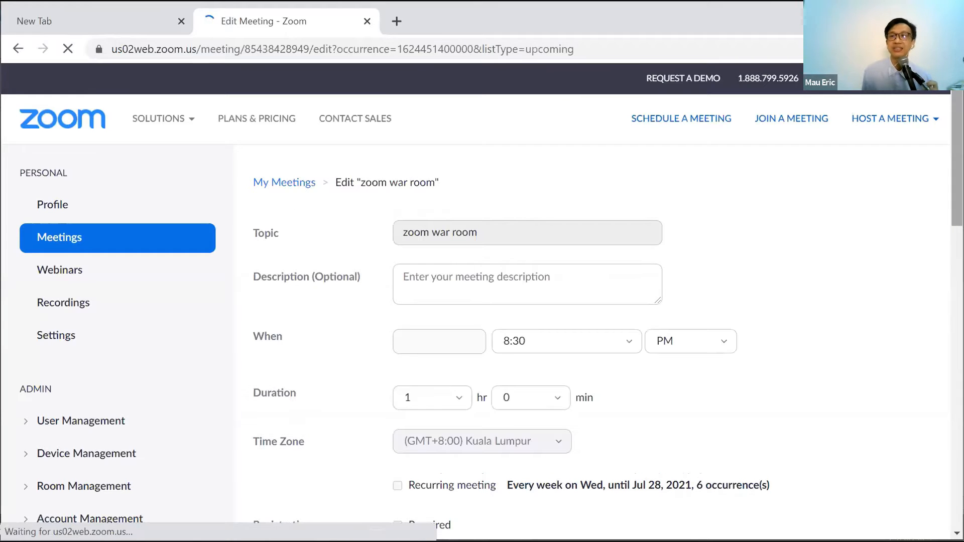
- Examine the occurrence's security, video, audio and meeting options, and leave the edit form without saving
scroll(482, 302, "down", 4)
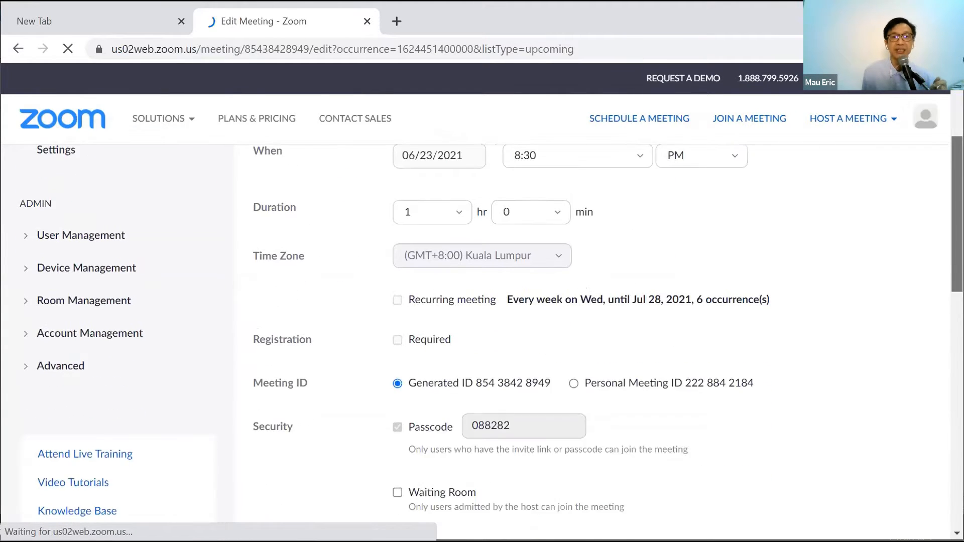
scroll(482, 301, "down", 3)
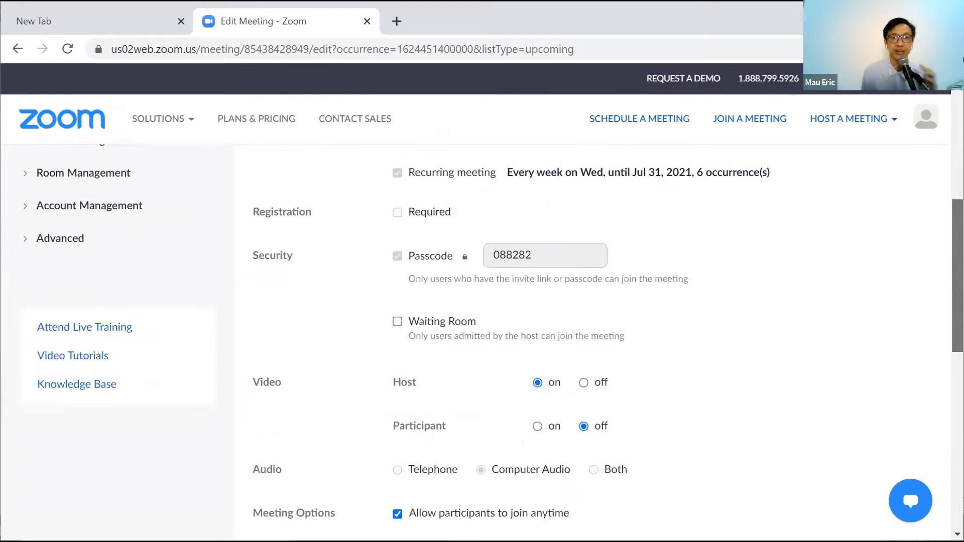
scroll(462, 468, "down", 5)
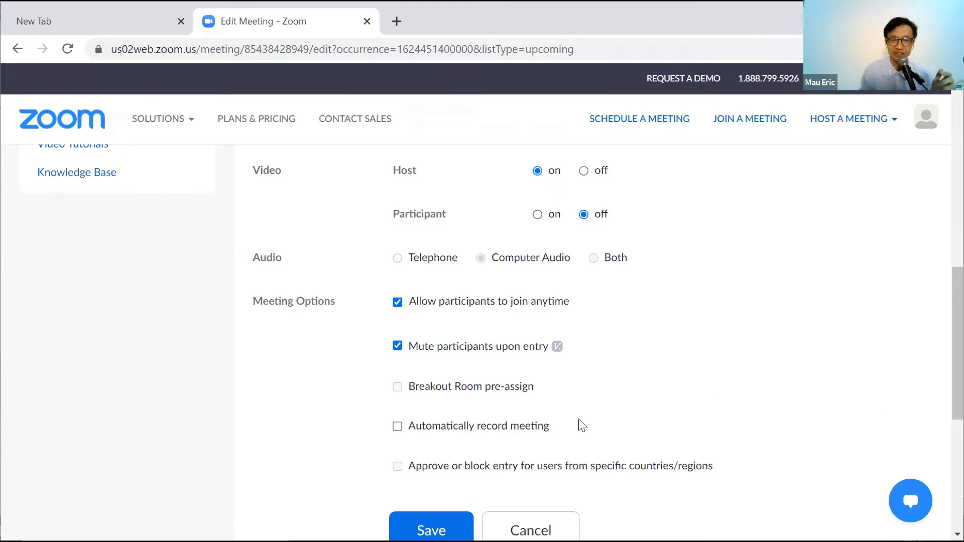
scroll(482, 342, "down", 1)
scroll(482, 341, "down", 1)
scroll(482, 341, "up", 3)
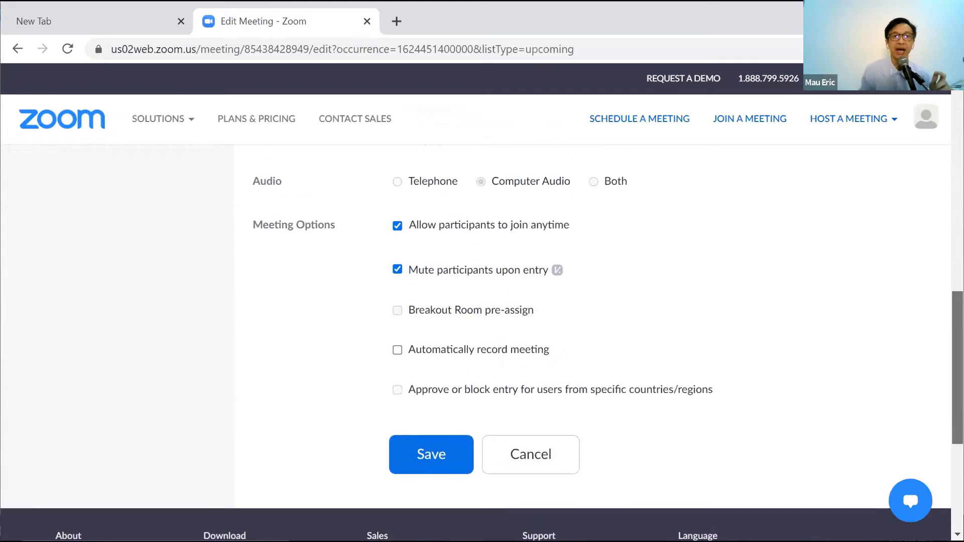
scroll(482, 341, "down", 2)
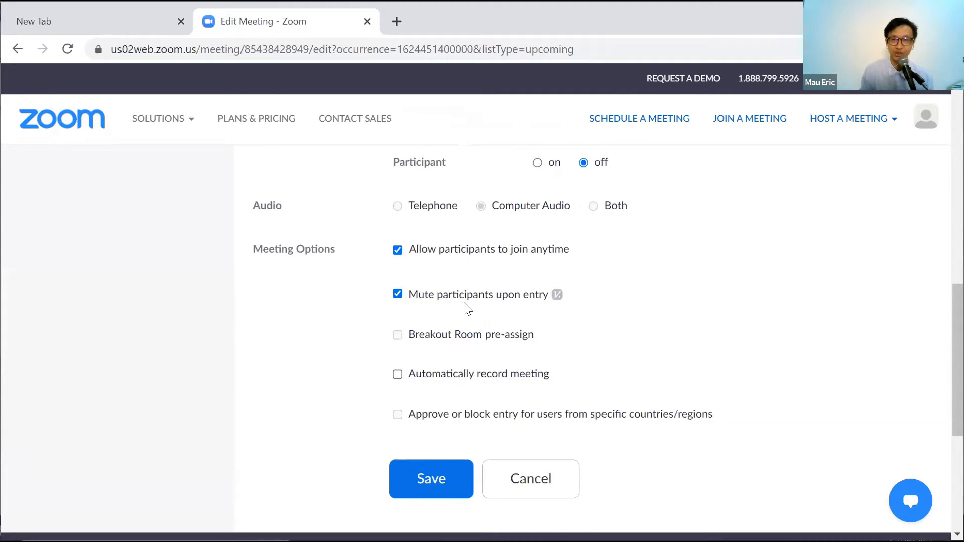
left_click(530, 478)
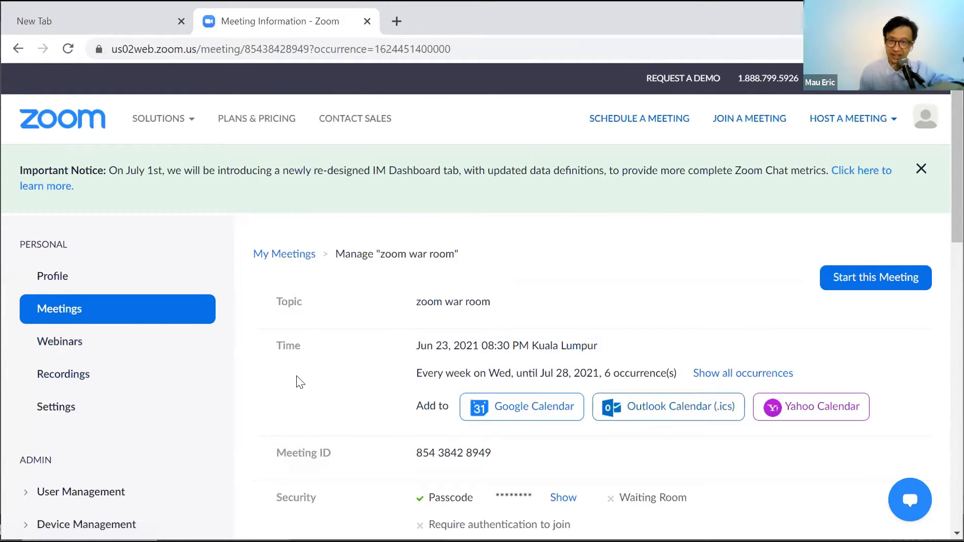
- Open the Zoom profile's meeting settings and enable the Waiting Room
left_click(69, 413)
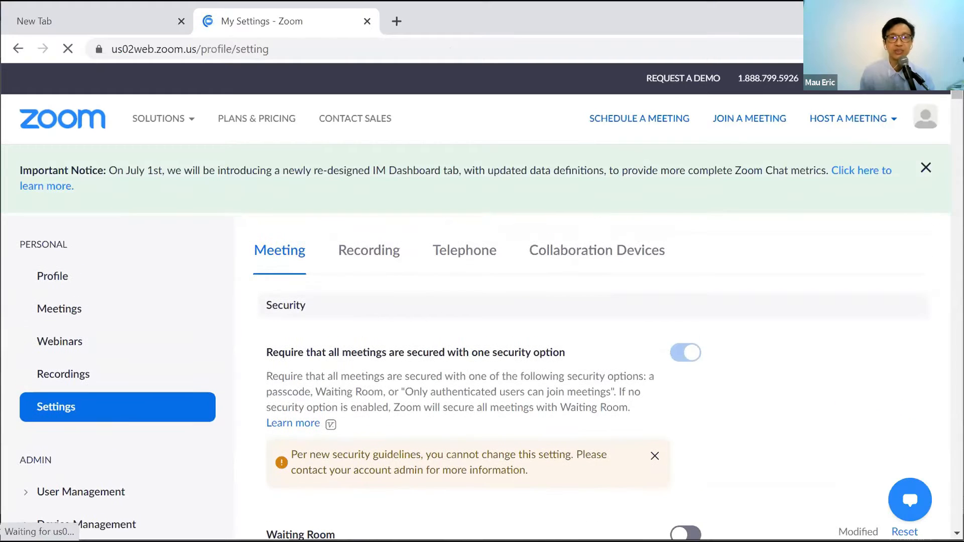
scroll(481, 341, "down", 3)
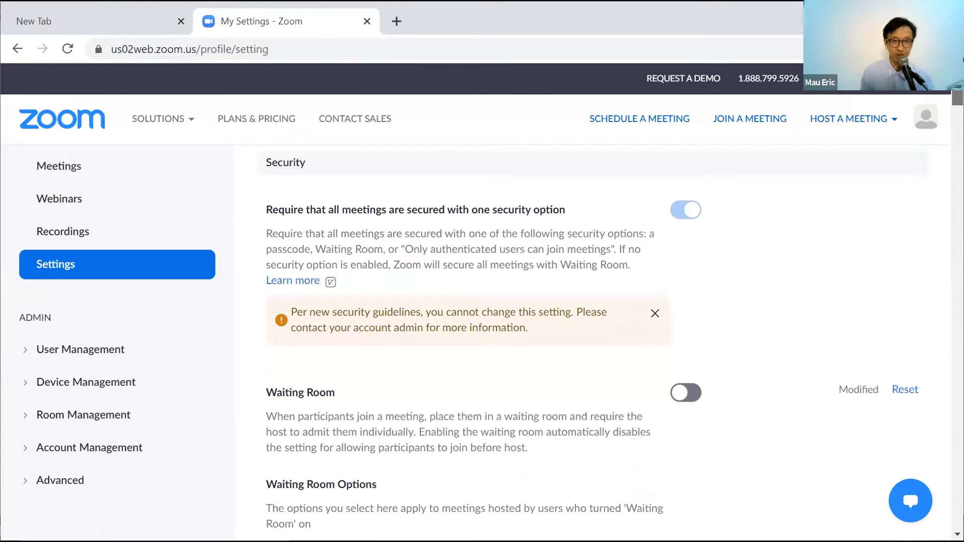
scroll(482, 341, "down", 1)
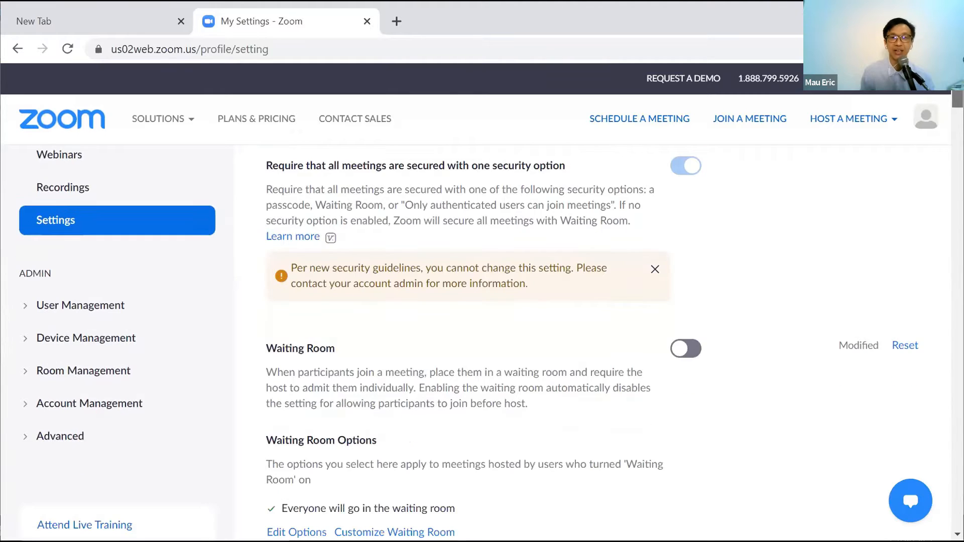
scroll(309, 269, "down", 2)
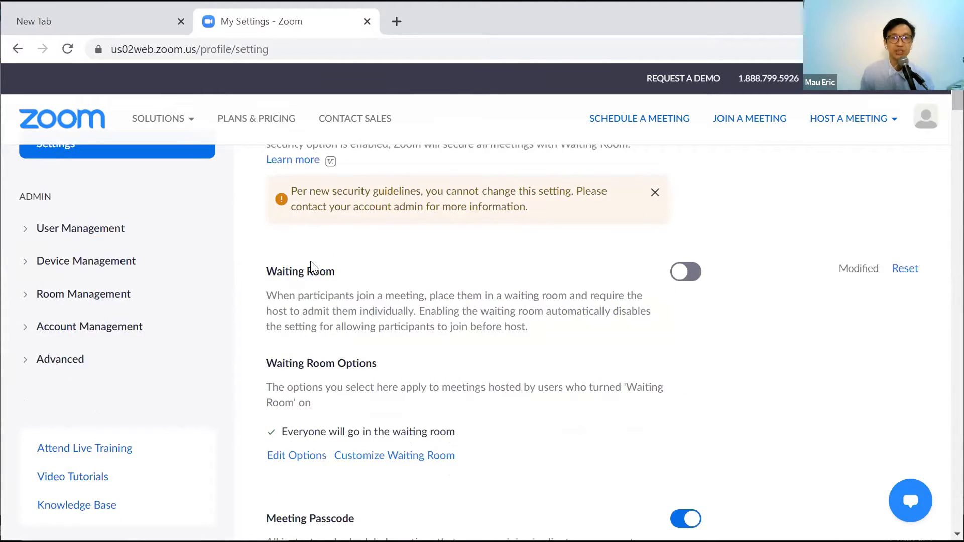
left_click(684, 278)
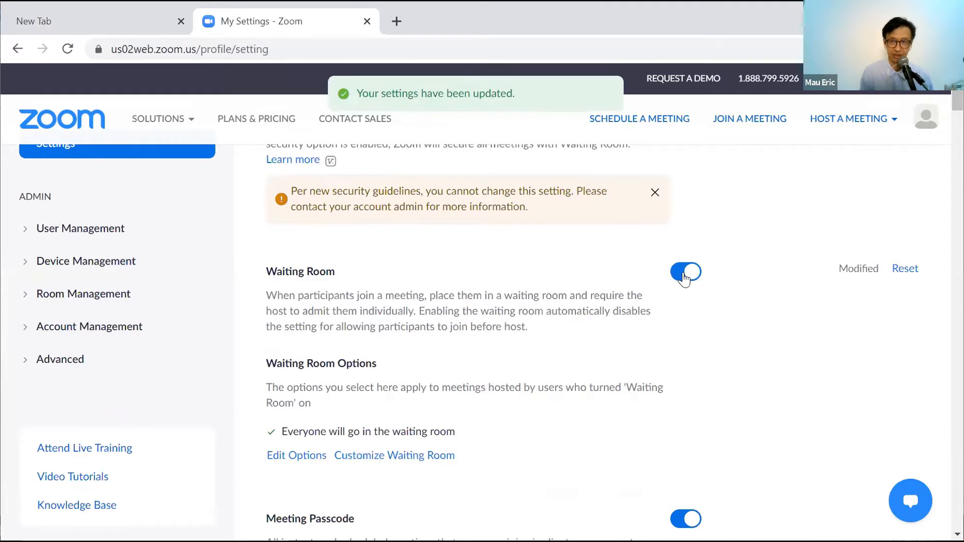
- Look through the remaining Zoom meeting settings for the option that allows livestreaming of meetings and its streaming services
scroll(482, 322, "down", 15)
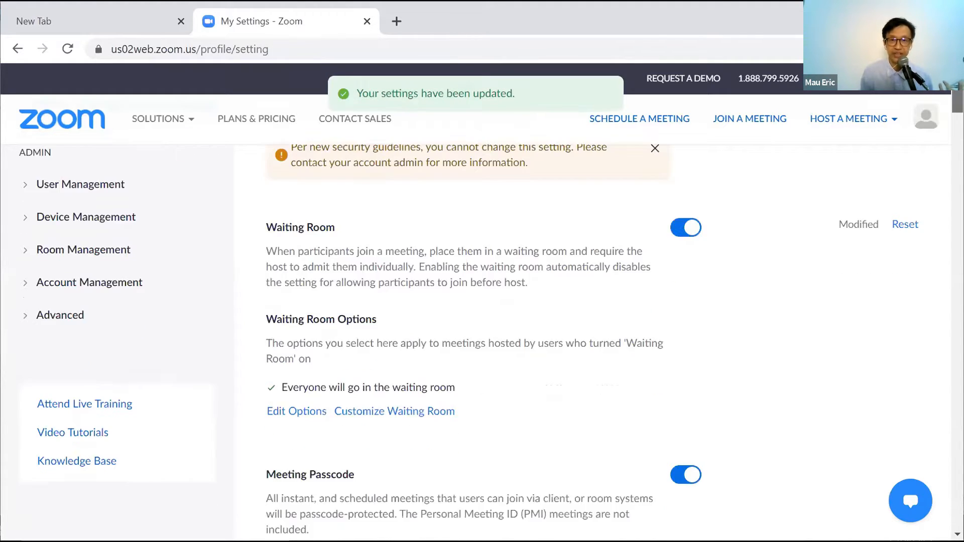
scroll(482, 341, "down", 15)
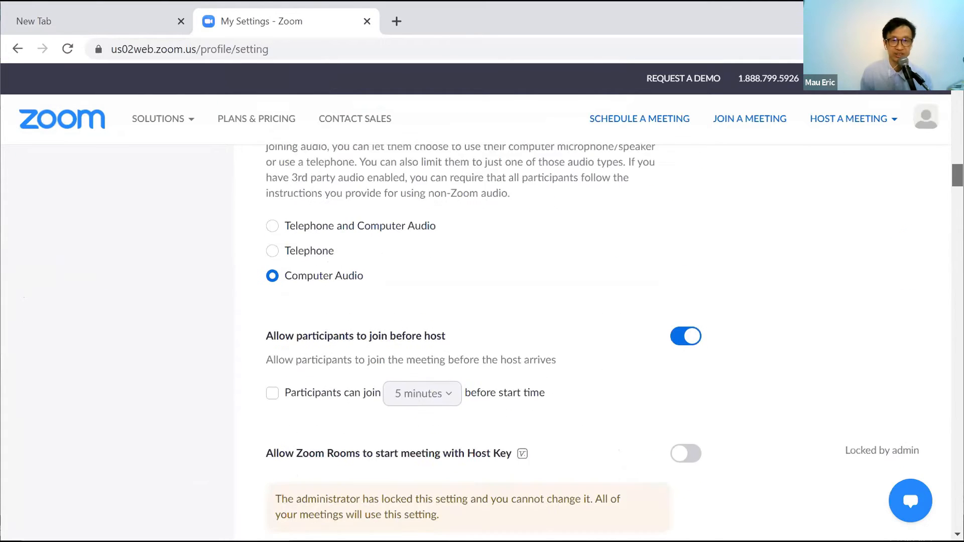
scroll(482, 342, "down", 15)
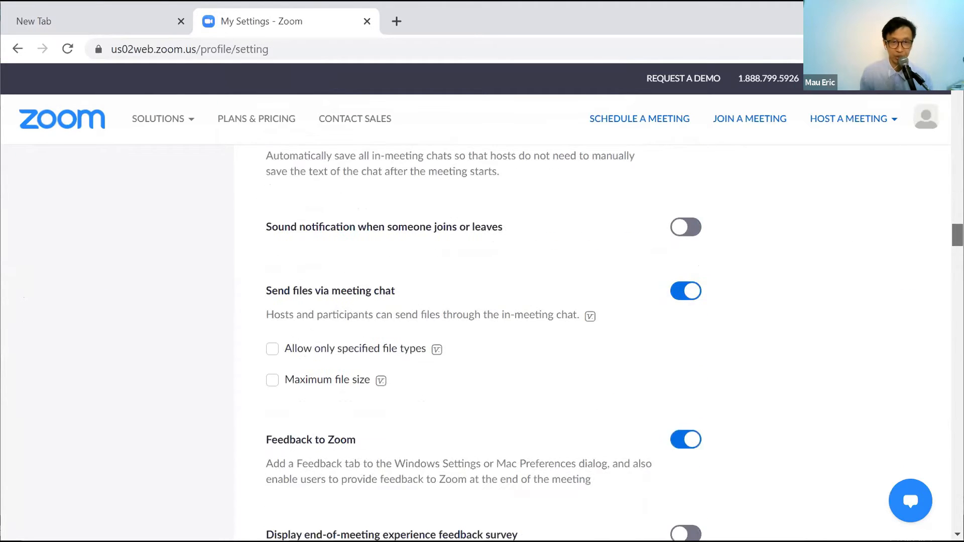
scroll(482, 342, "down", 12)
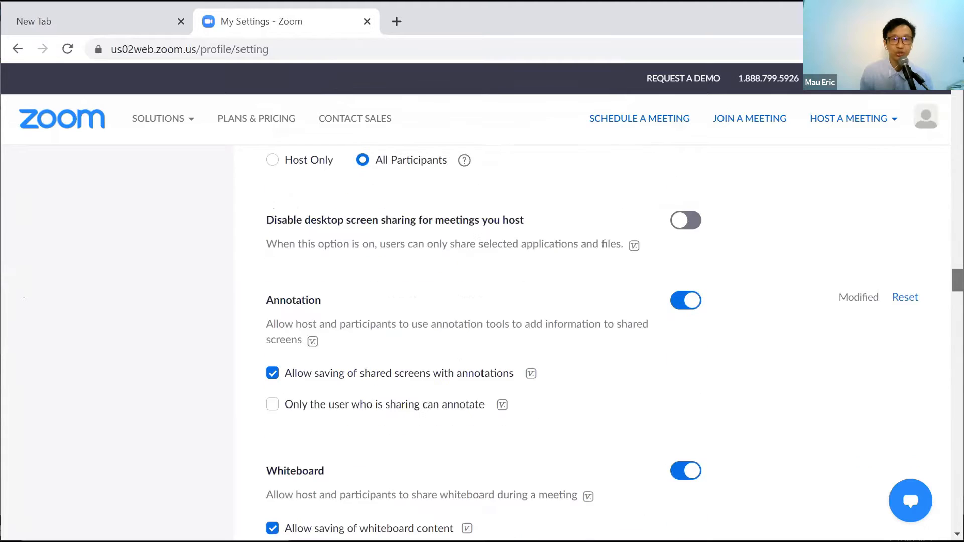
scroll(482, 341, "down", 15)
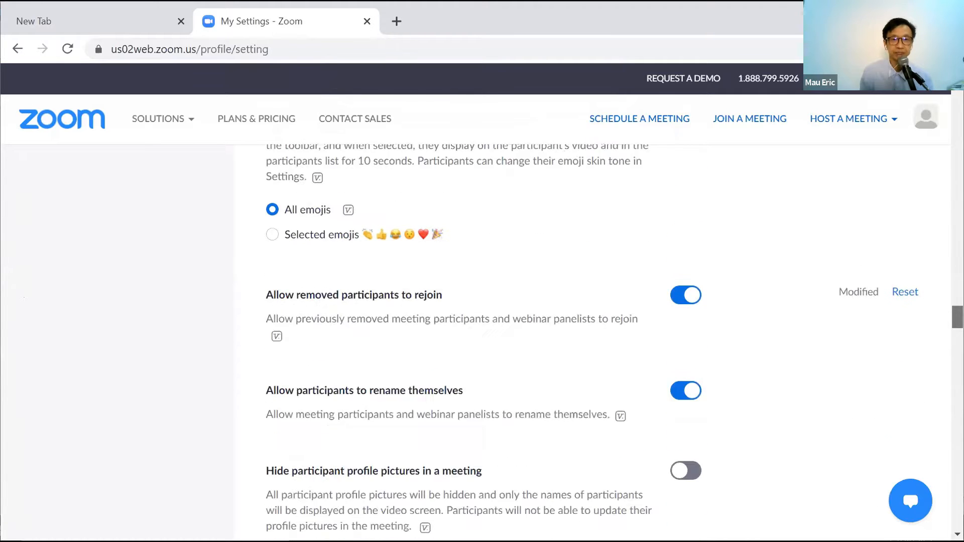
scroll(482, 341, "up", 5)
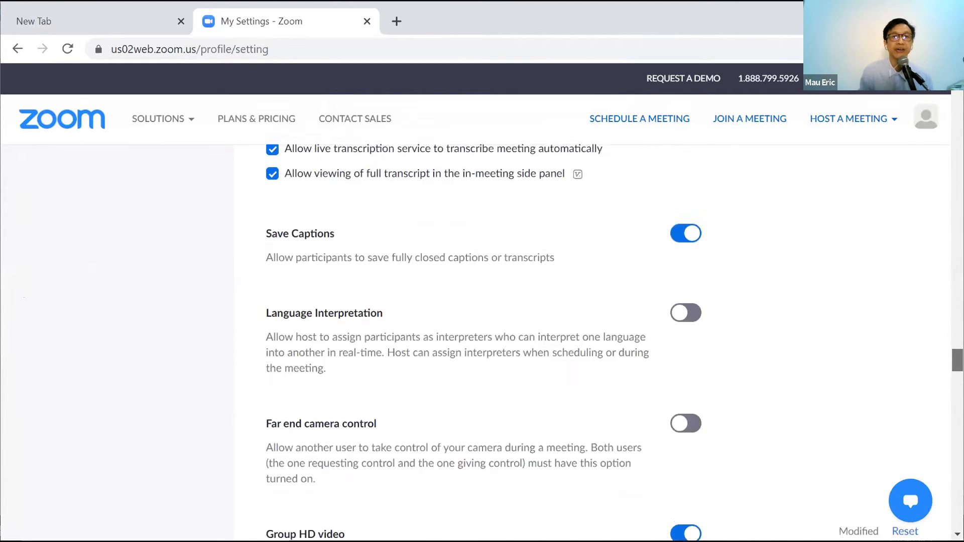
scroll(482, 341, "down", 15)
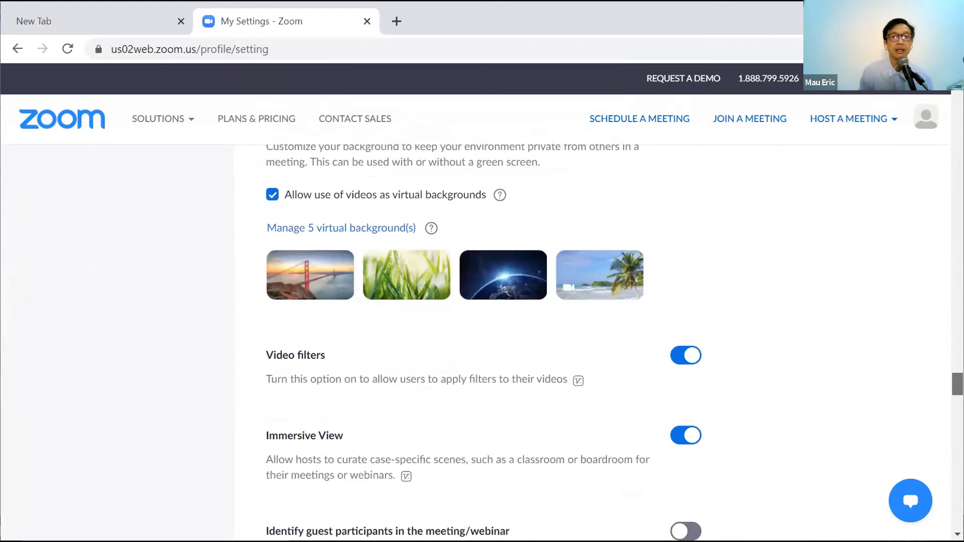
scroll(482, 341, "down", 12)
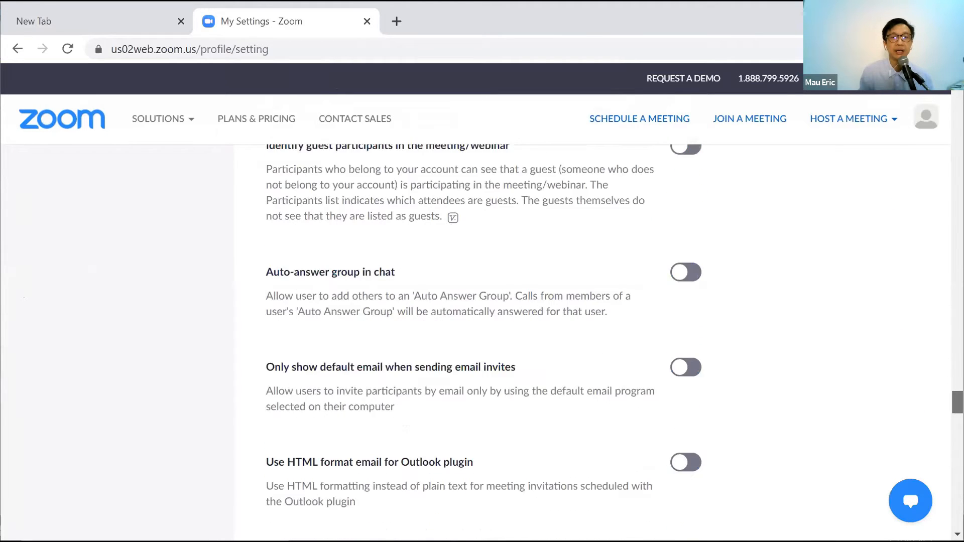
scroll(482, 341, "down", 6)
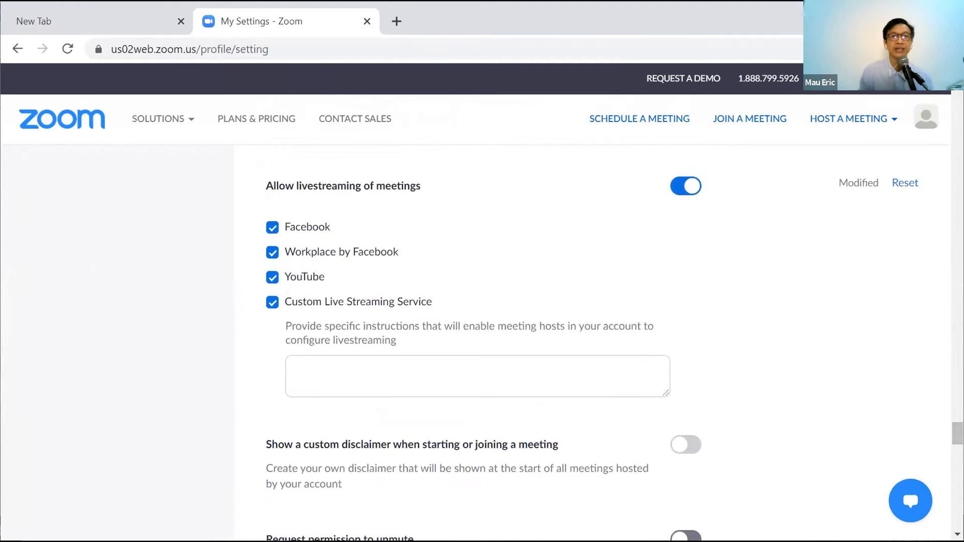
scroll(329, 204, "up", 1)
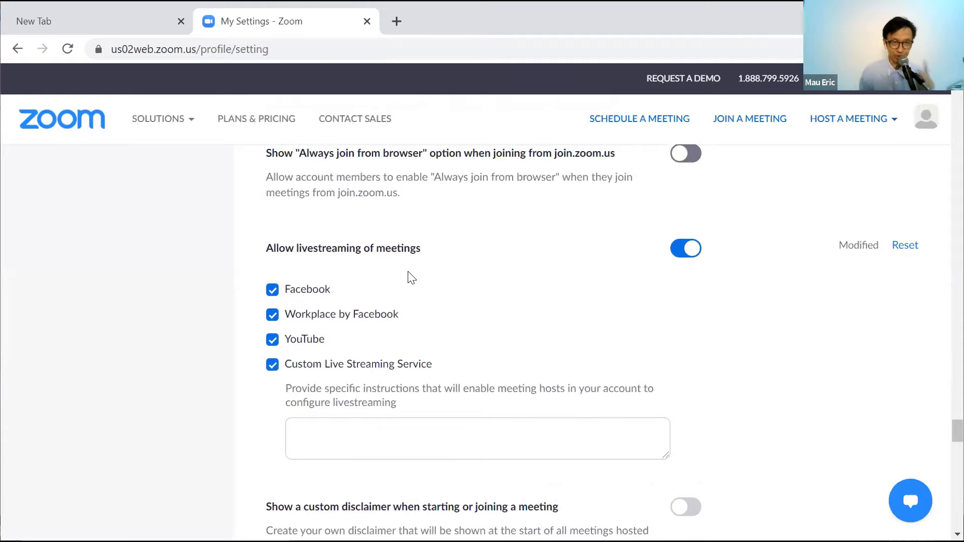
- Turn livestreaming of meetings off and on again, and deselect and reselect Facebook among the allowed services
left_click(685, 250)
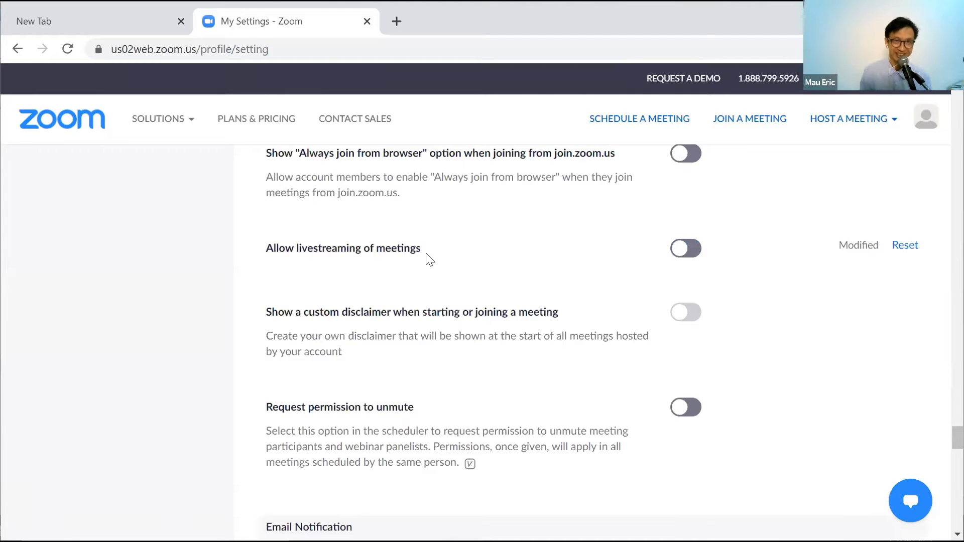
left_click(685, 249)
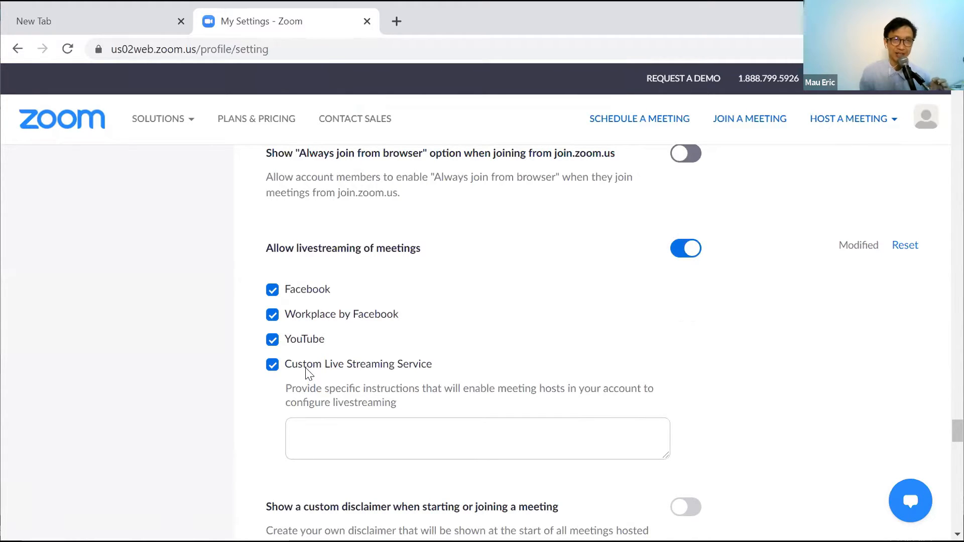
left_click(274, 291)
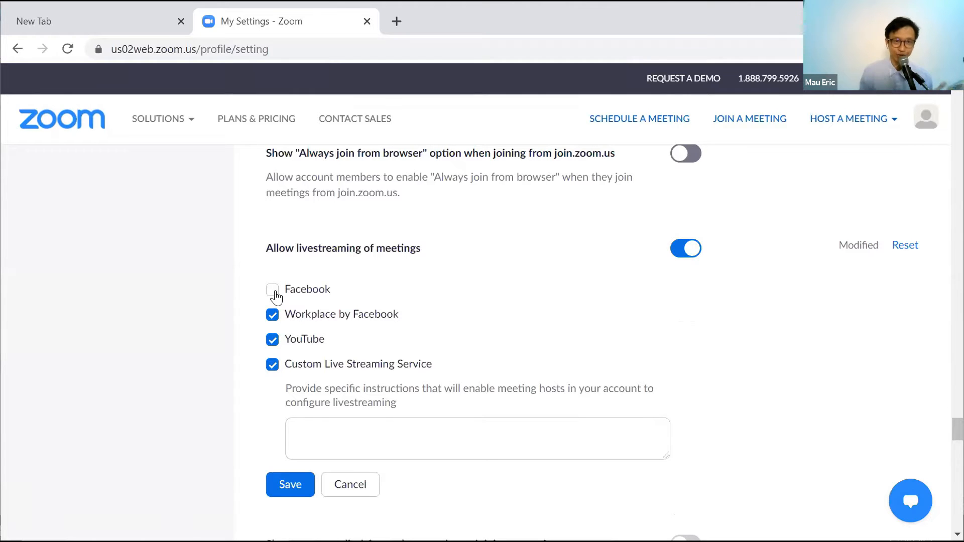
left_click(274, 292)
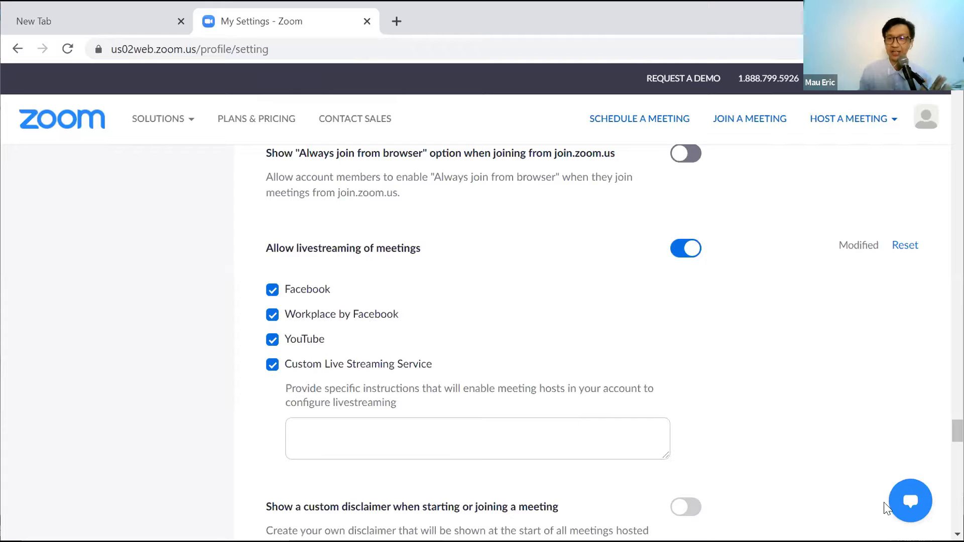
left_click_drag(957, 431, 956, 478)
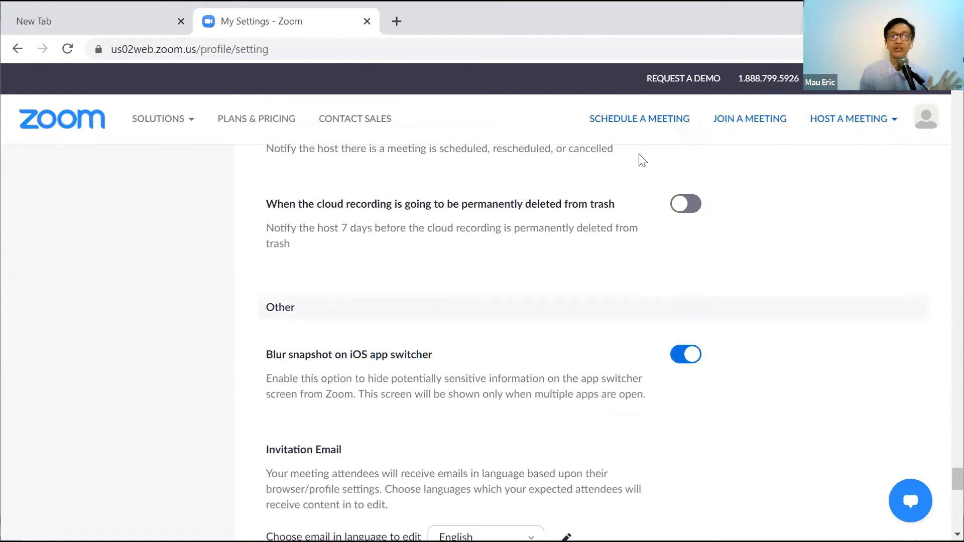
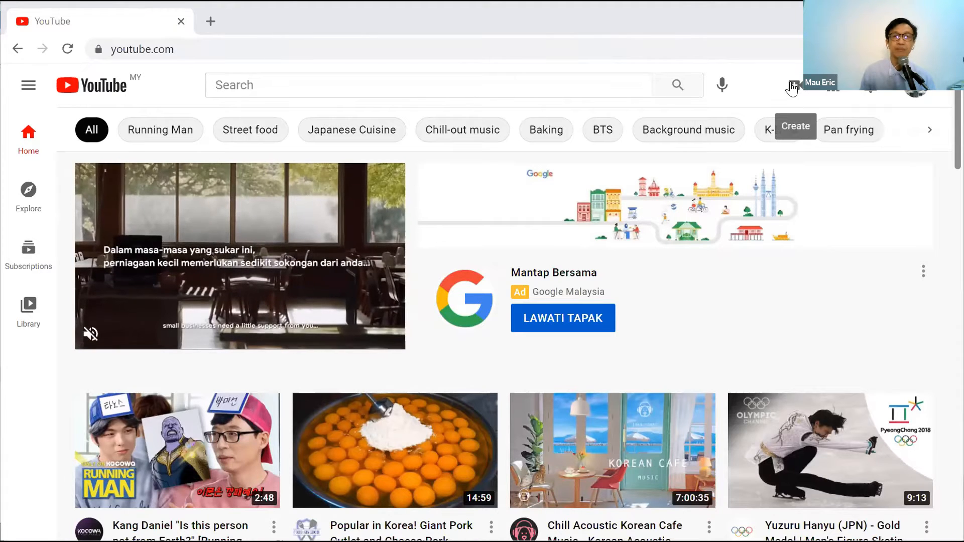
- Open the upcoming MEdia Training stream in YouTube's live streaming manager and copy its stream key
left_click(793, 90)
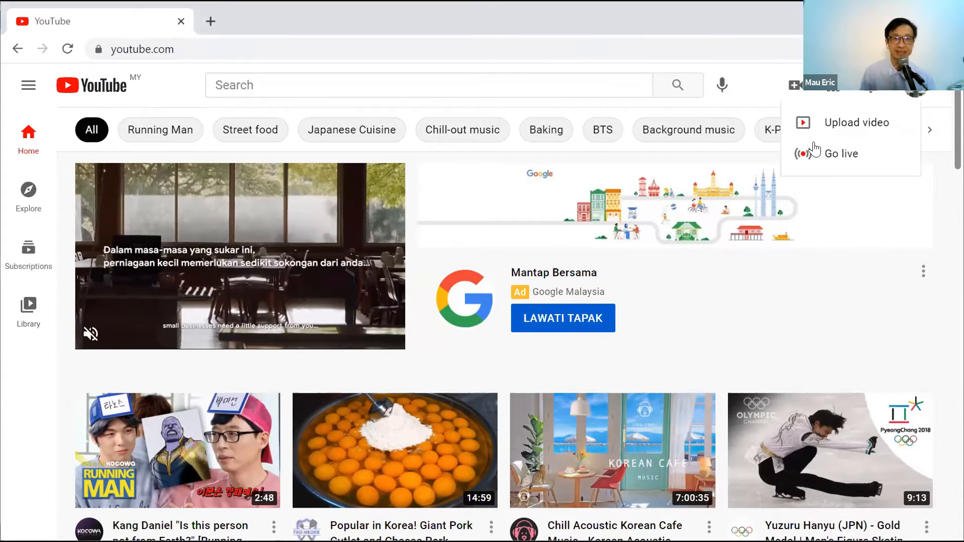
left_click(820, 159)
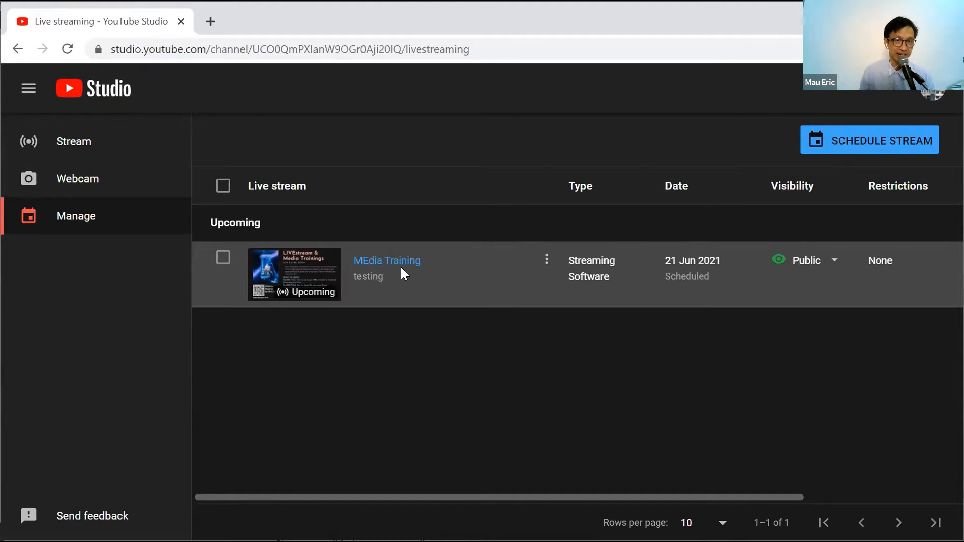
left_click(402, 261)
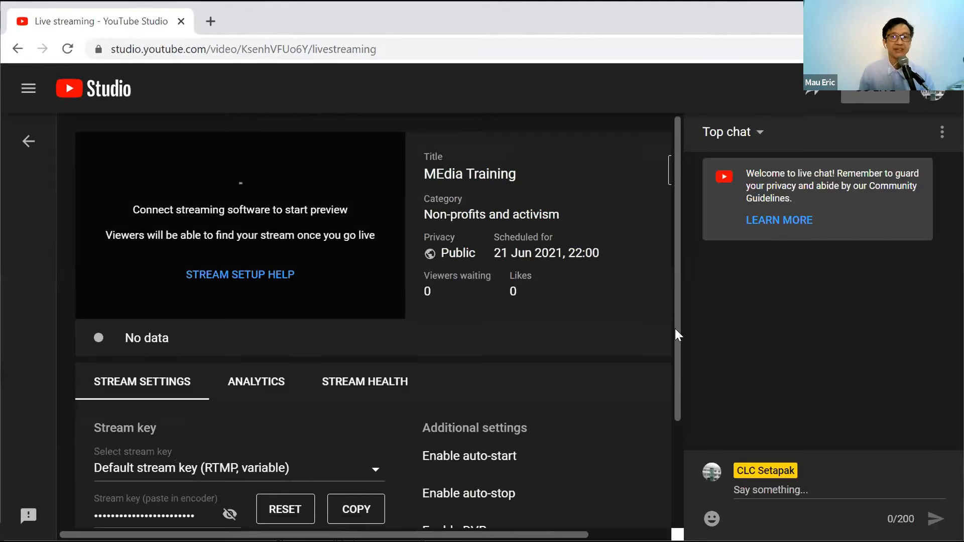
scroll(677, 311, "down", 3)
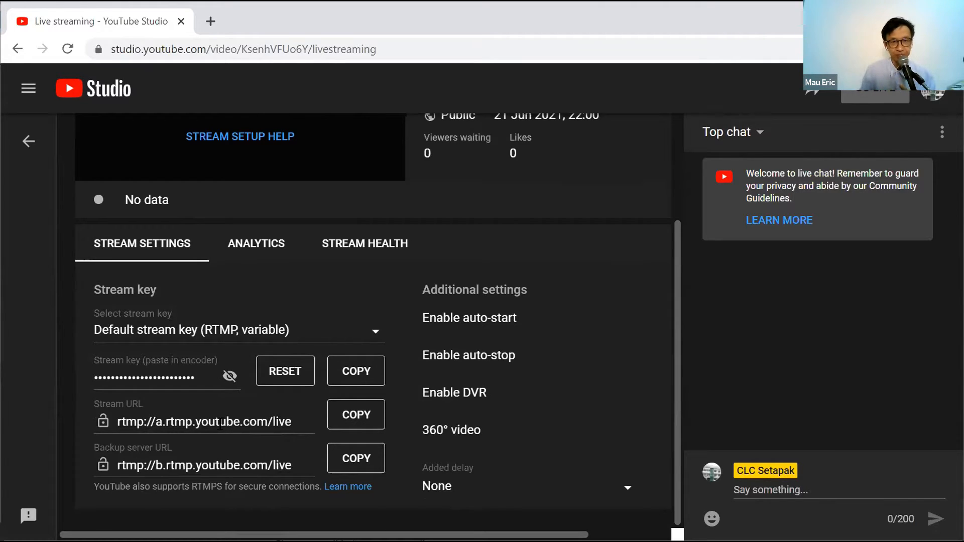
left_click(358, 372)
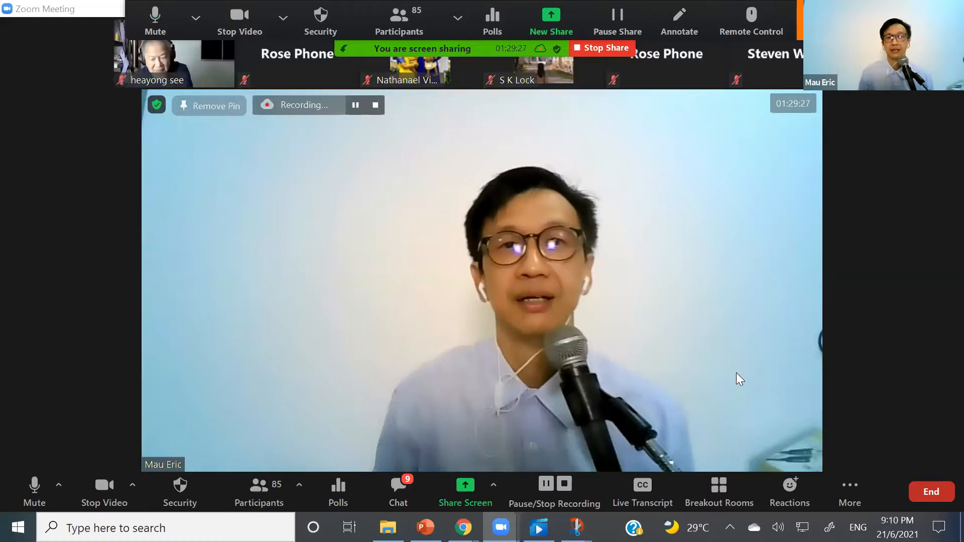
- Switch the Zoom screen share to the Chrome window showing the Broadcast Meeting page
left_click(457, 484)
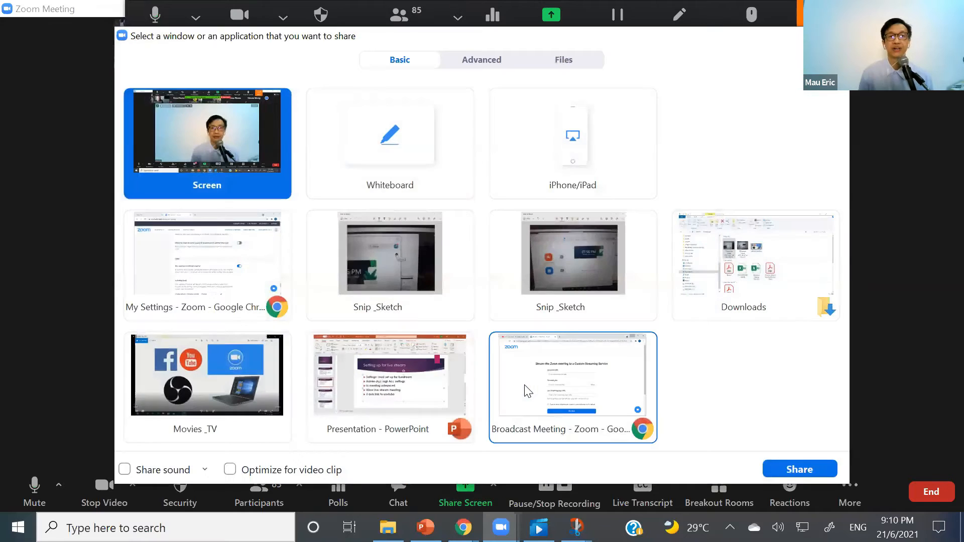
double_click(526, 391)
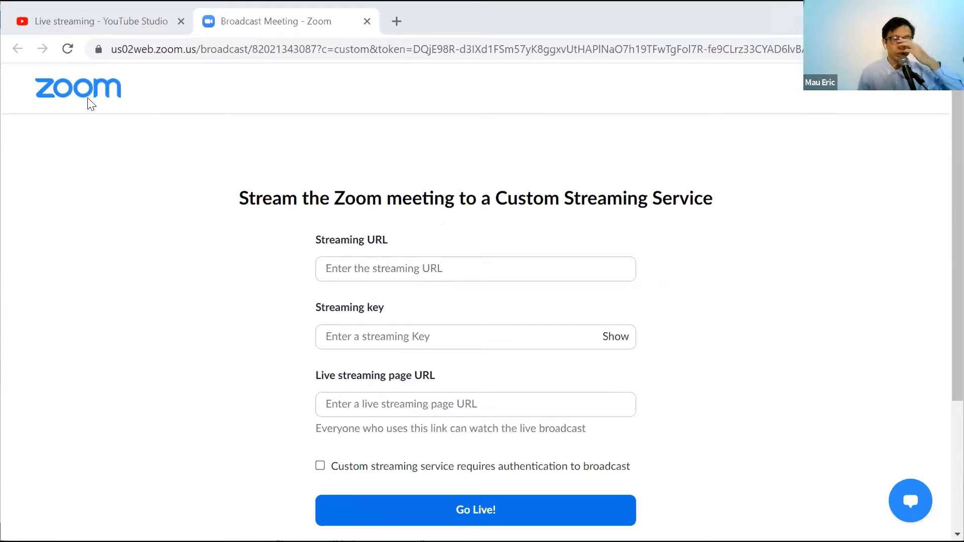
- Copy the stream key from YouTube Studio and paste it as the Streaming key on Zoom's custom streaming page
left_click(64, 21)
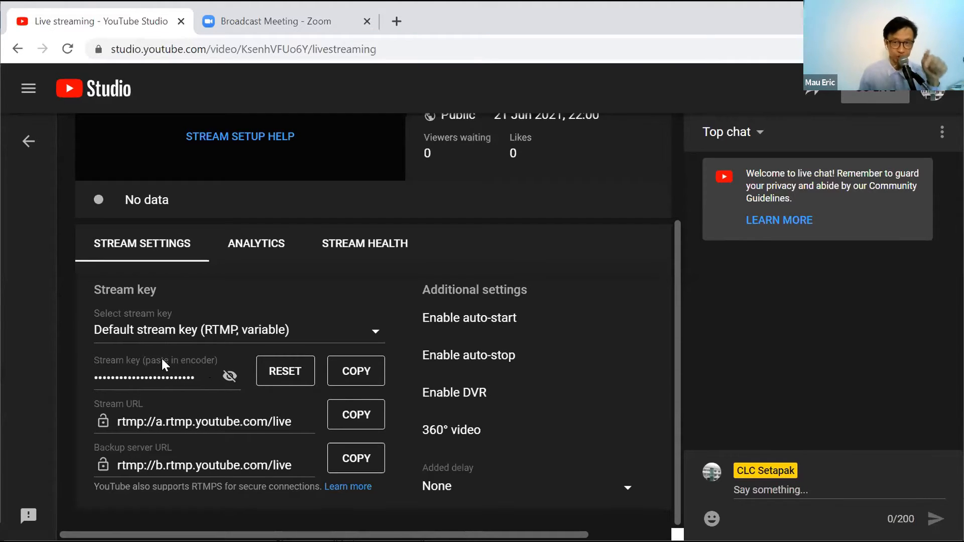
left_click(346, 372)
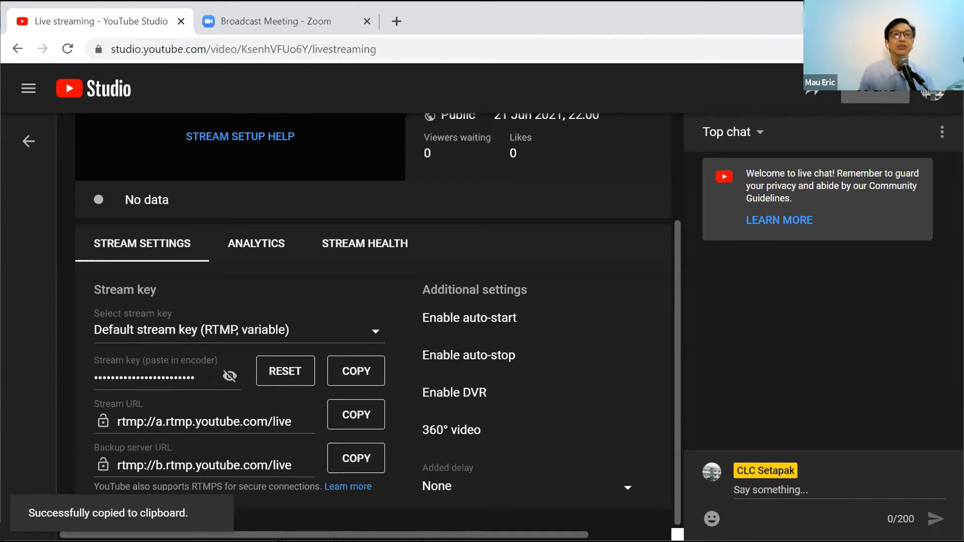
left_click(252, 12)
left_click(342, 333)
right_click(342, 334)
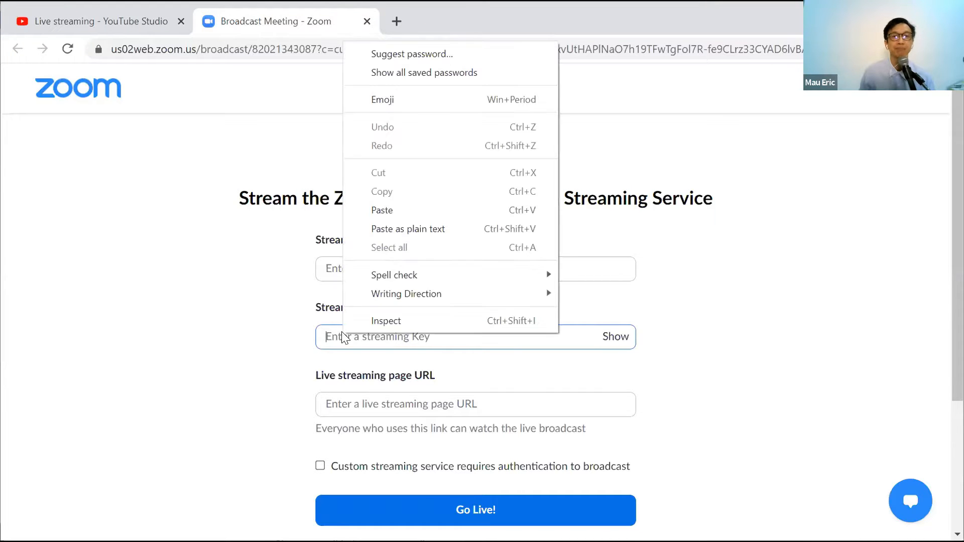
left_click(383, 207)
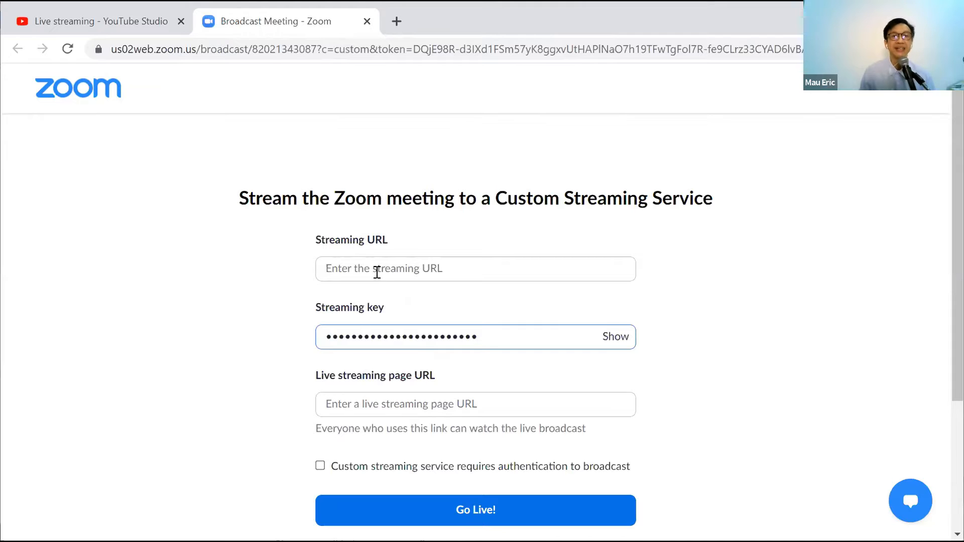
- Copy YouTube Studio's primary stream URL and paste rtmp://a.rtmp.youtube.com/live2 as the Streaming URL on the Zoom broadcast page
left_click(91, 13)
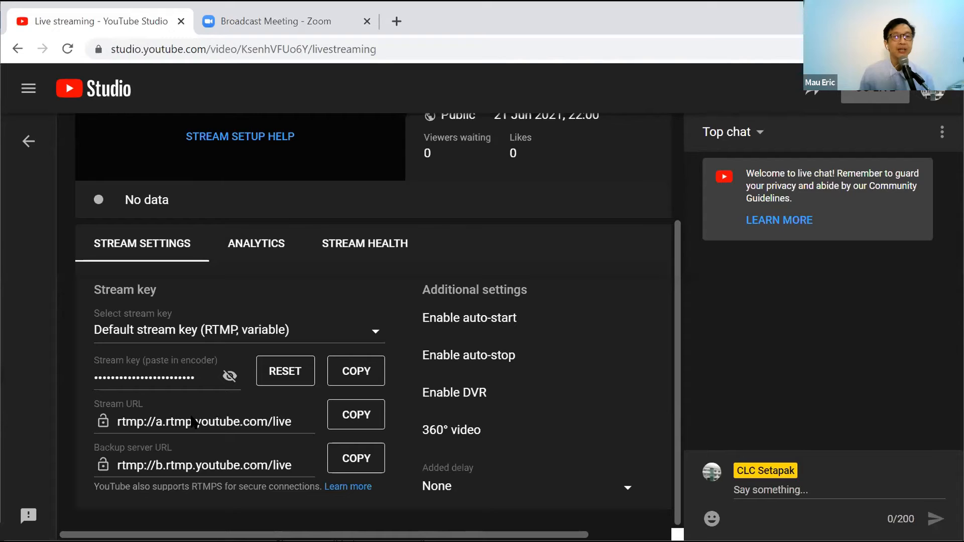
left_click(357, 410)
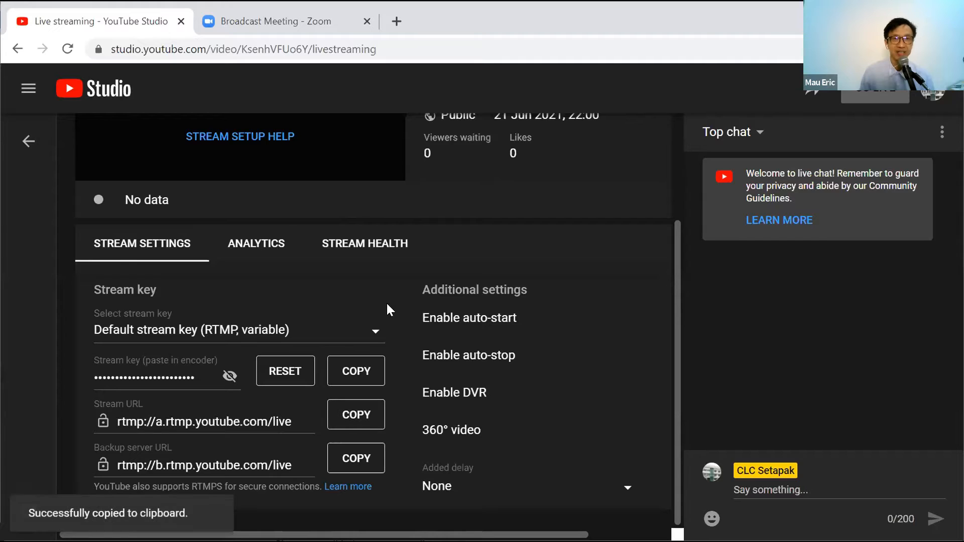
left_click(286, 16)
left_click(370, 405)
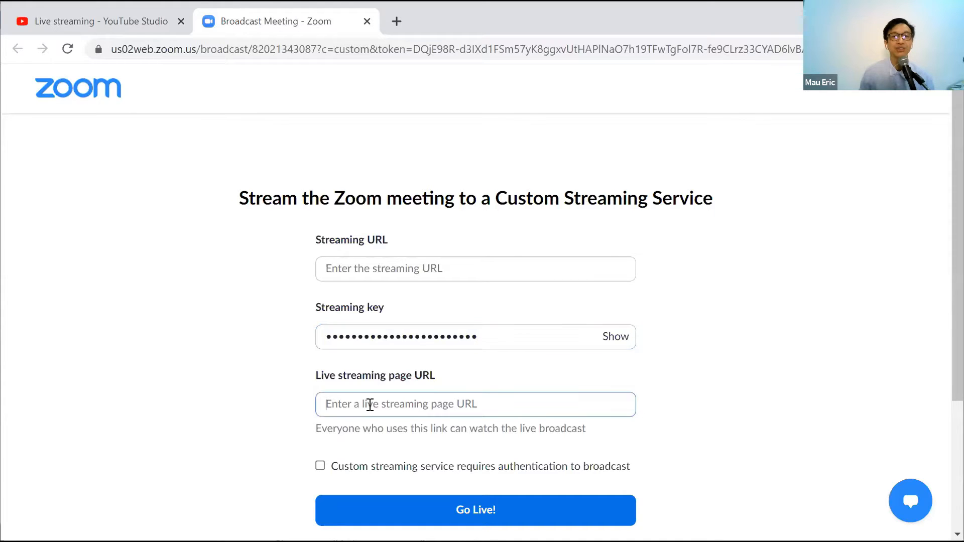
left_click(345, 268)
right_click(345, 269)
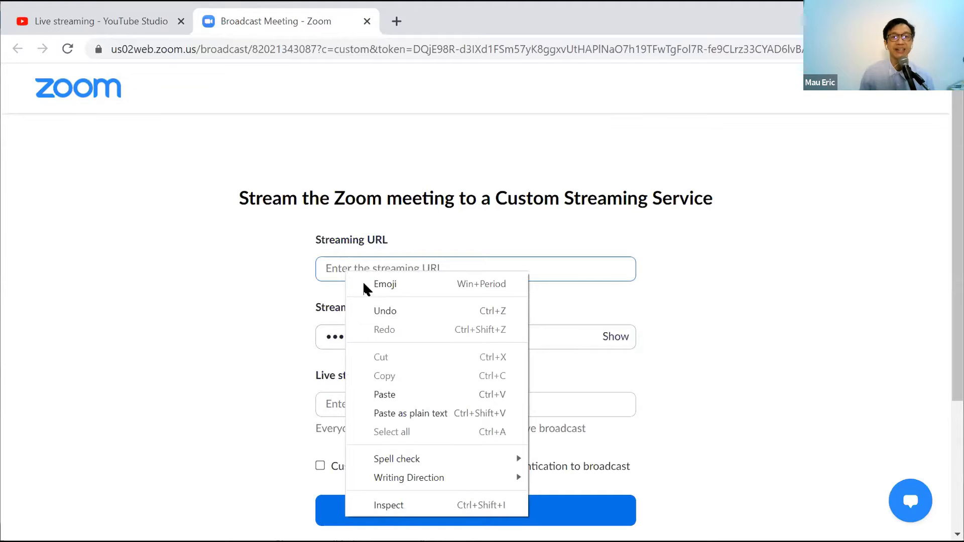
left_click(386, 394)
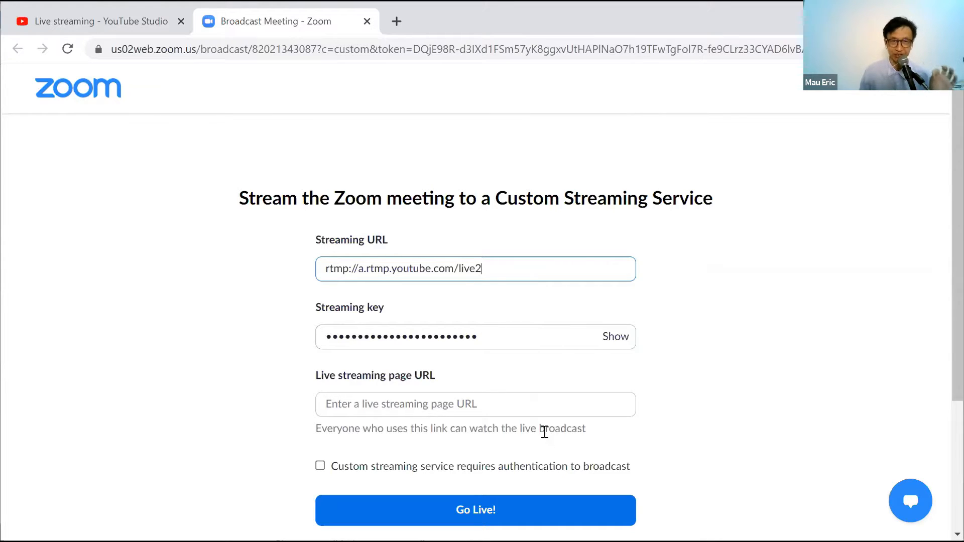
left_click(98, 15)
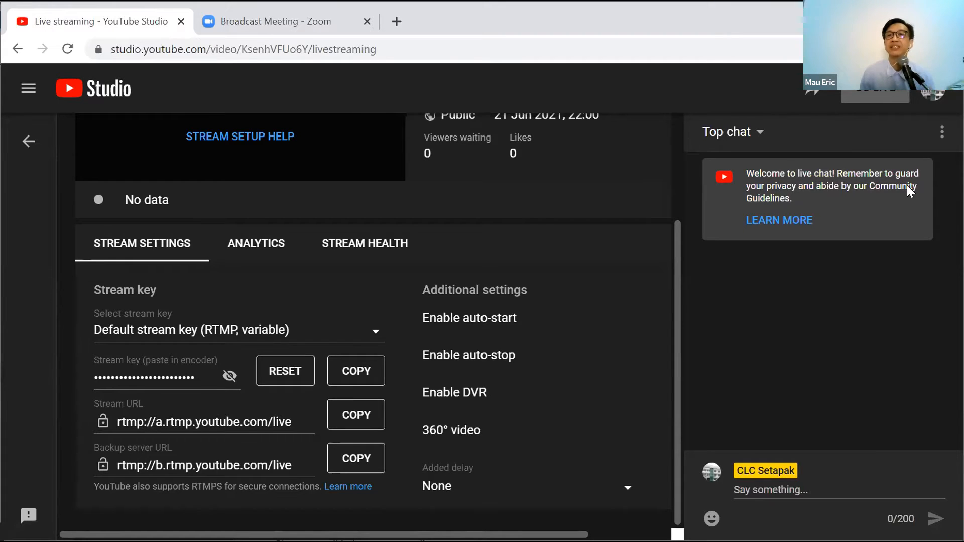
left_click(814, 93)
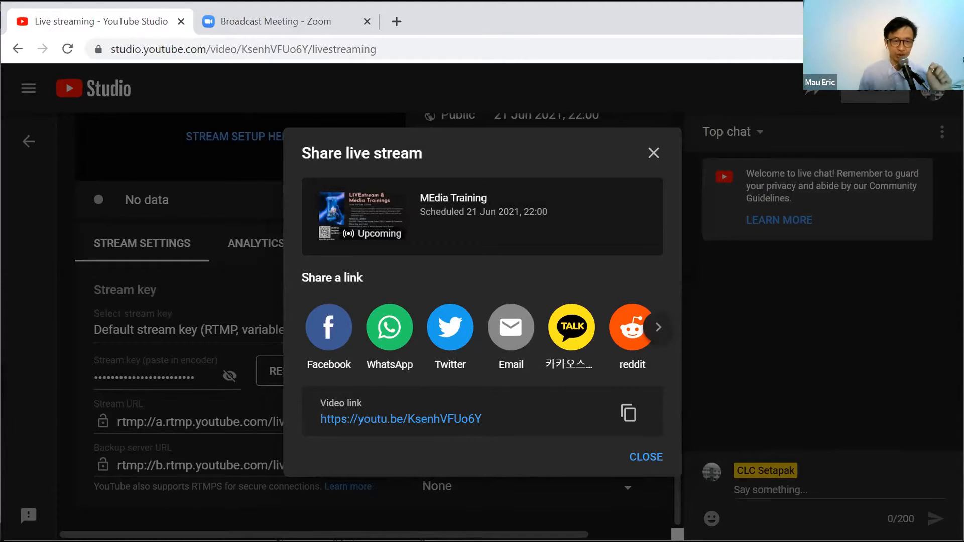
left_click(481, 48)
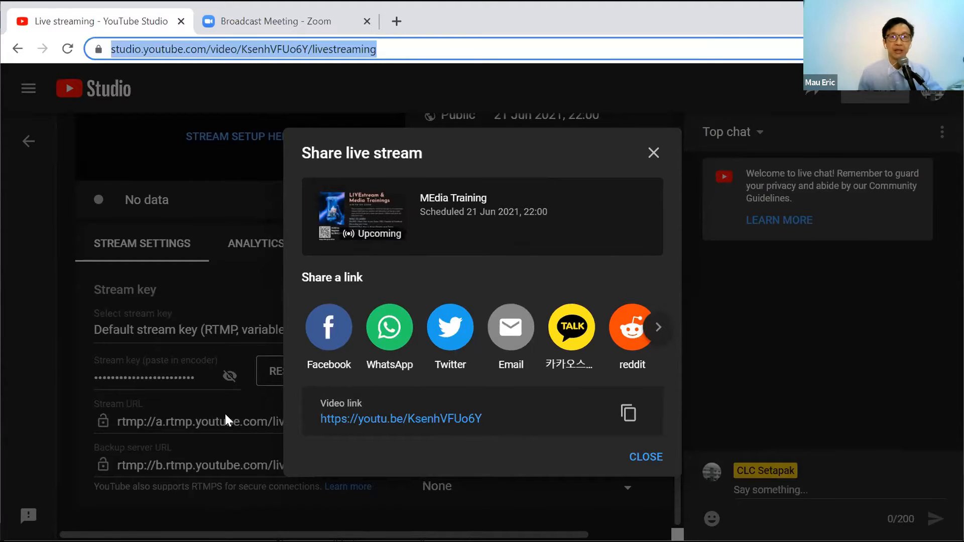
left_click(378, 513)
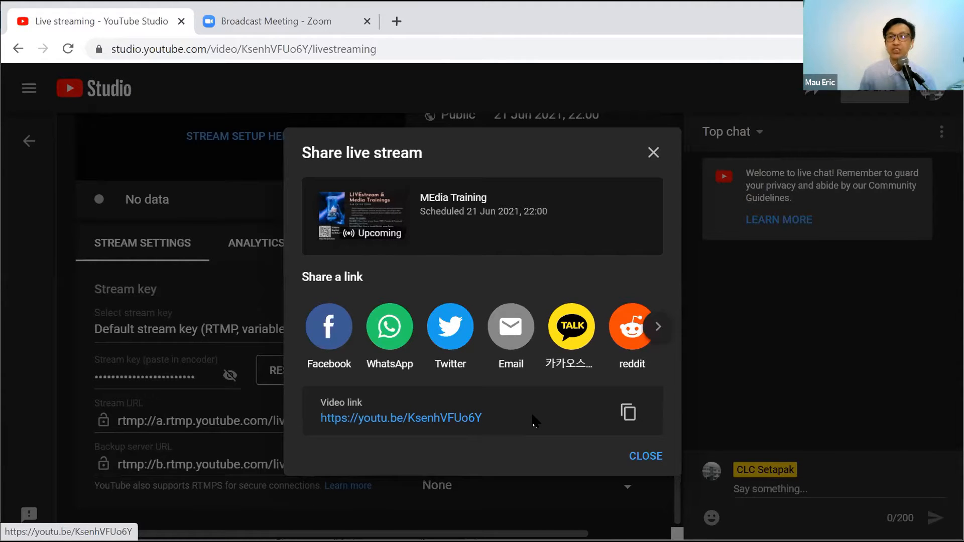
left_click(627, 413)
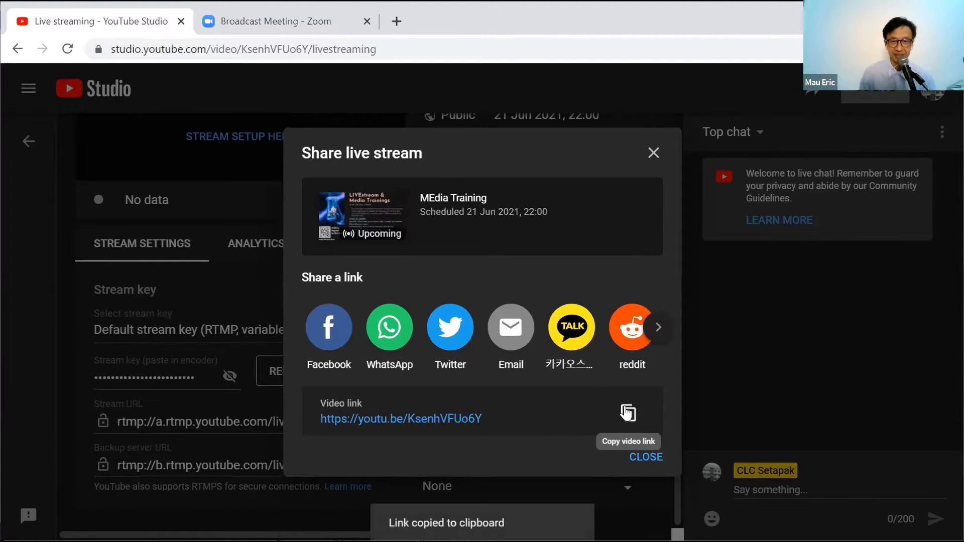
left_click(294, 16)
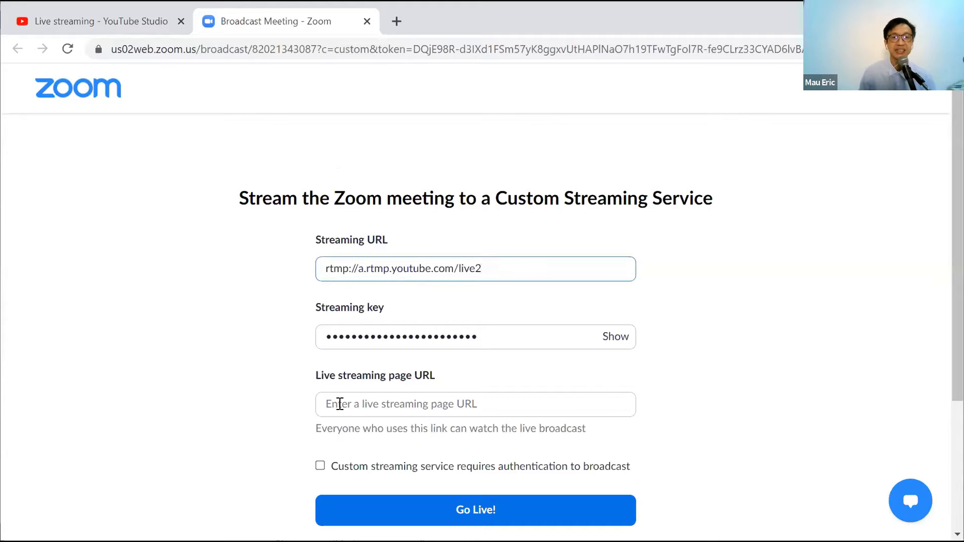
left_click(428, 402)
right_click(428, 402)
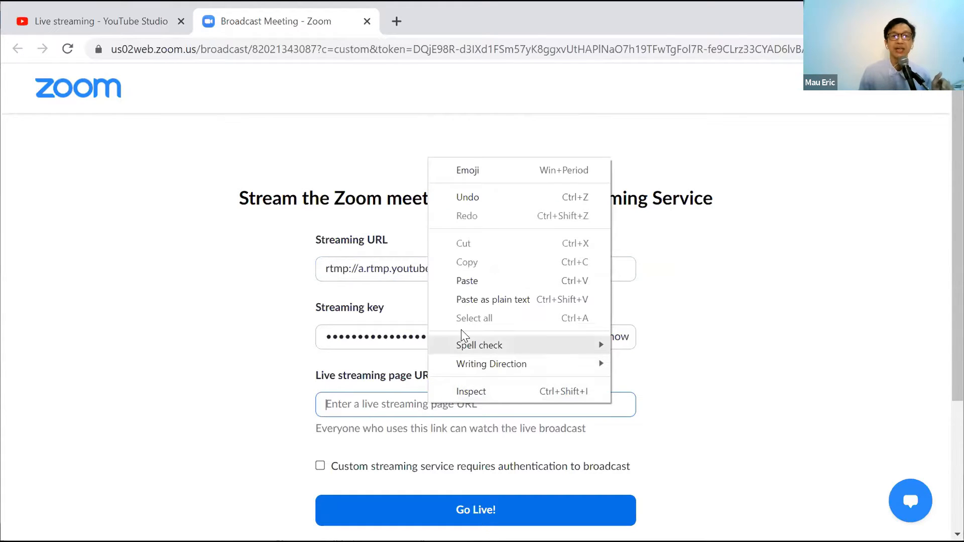
left_click(465, 281)
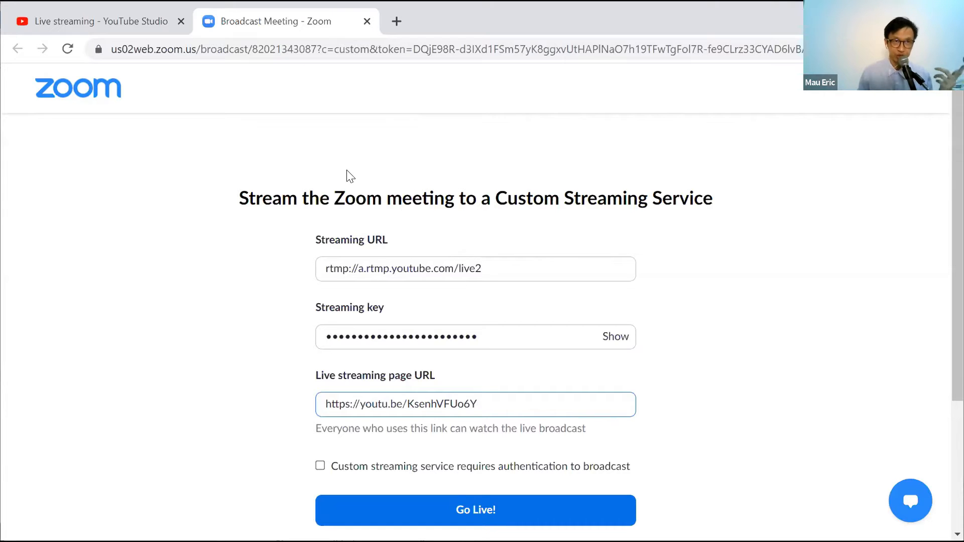
- Start the Zoom meeting's live broadcast to the custom streaming service
left_click(83, 20)
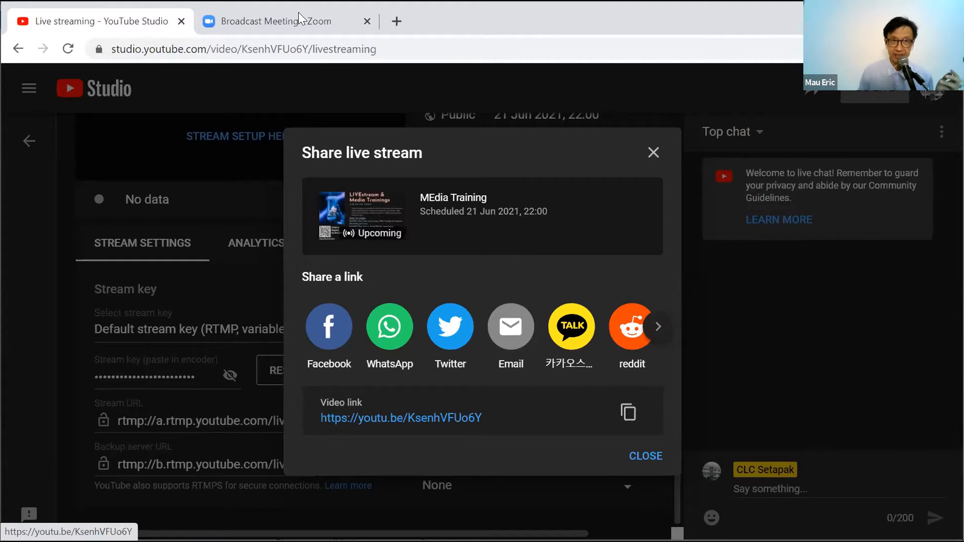
left_click(282, 15)
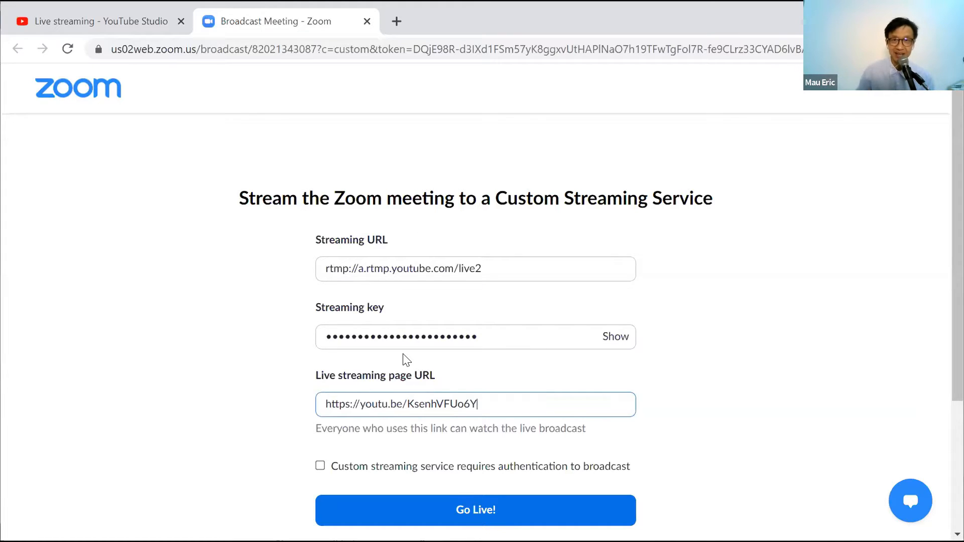
left_click(490, 508)
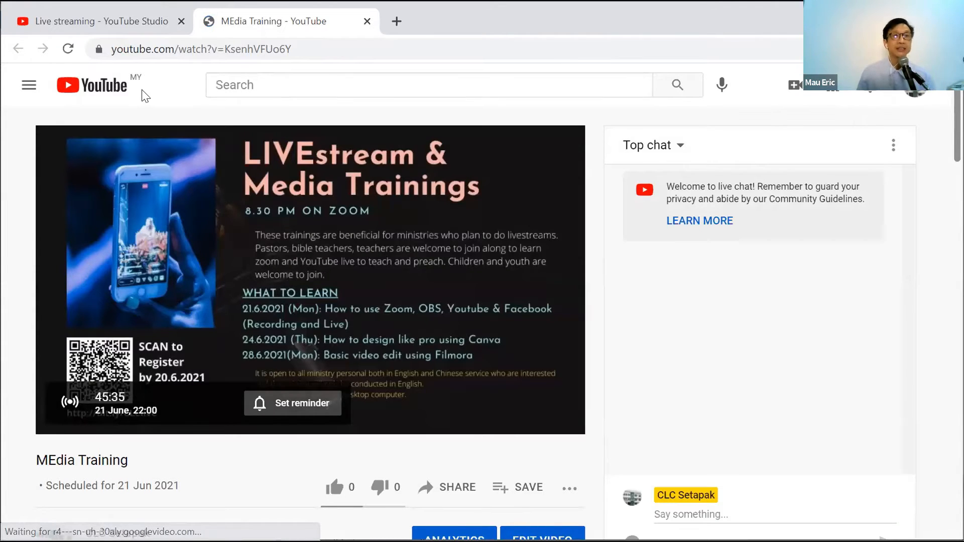
- Return to YouTube Studio, close the stream's share dialog and check the incoming preview and connection status
left_click(115, 16)
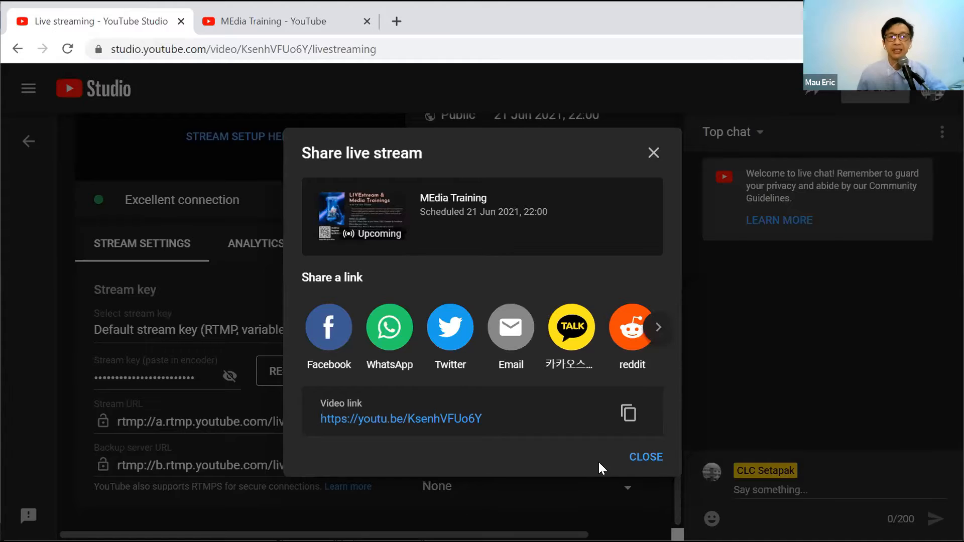
left_click(653, 459)
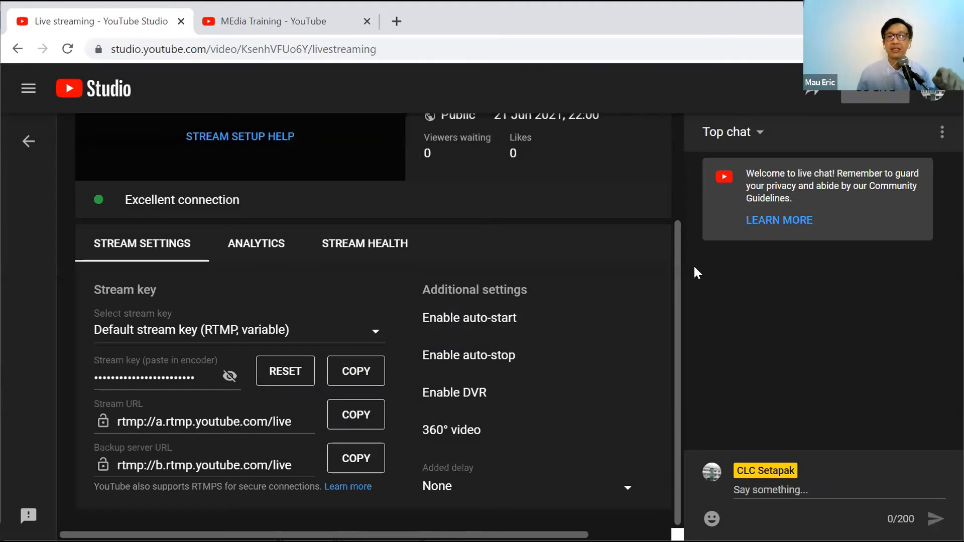
scroll(676, 214, "up", 1)
scroll(676, 214, "up", 3)
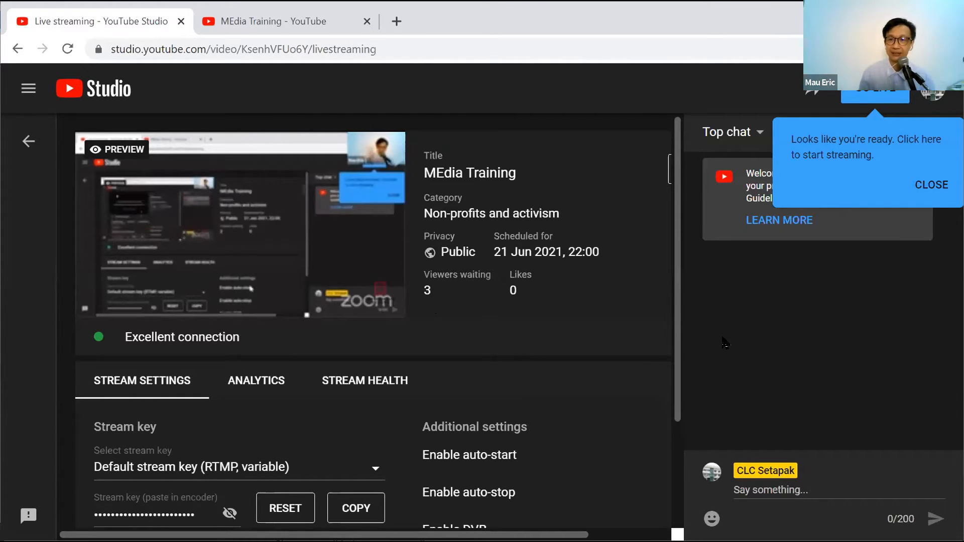
- Post the messages "hello" and "welcome" in the stream's live chat
left_click(776, 486)
type("hello")
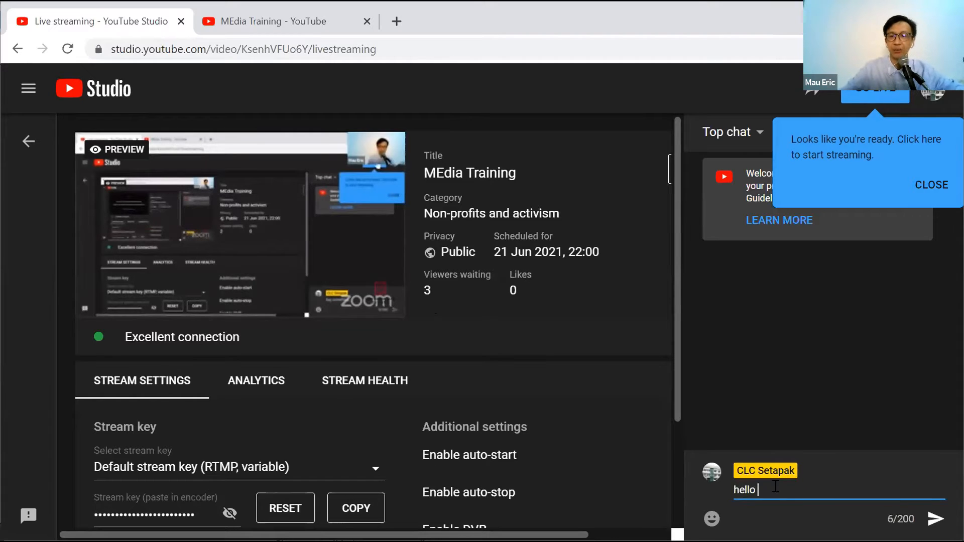
key("Return")
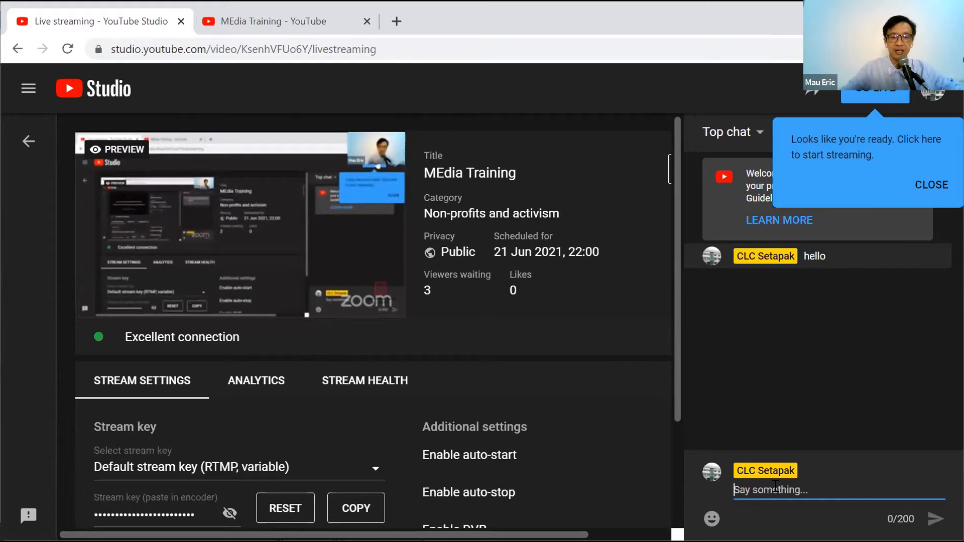
type("welcome")
key("Return")
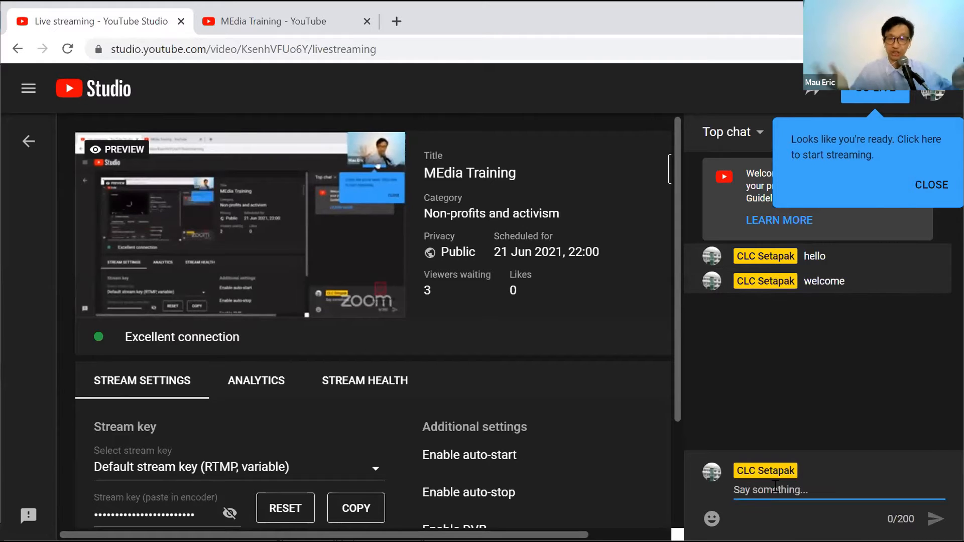
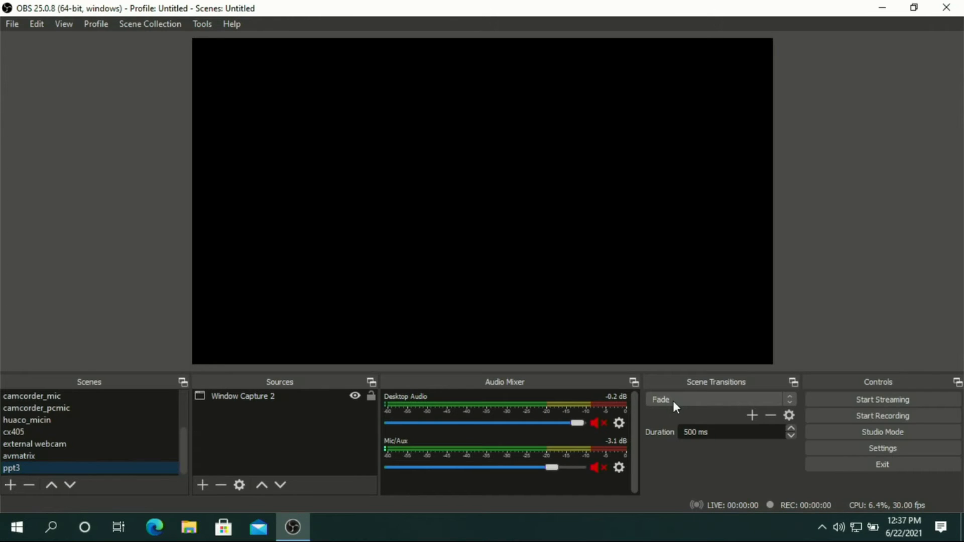
left_click(673, 399)
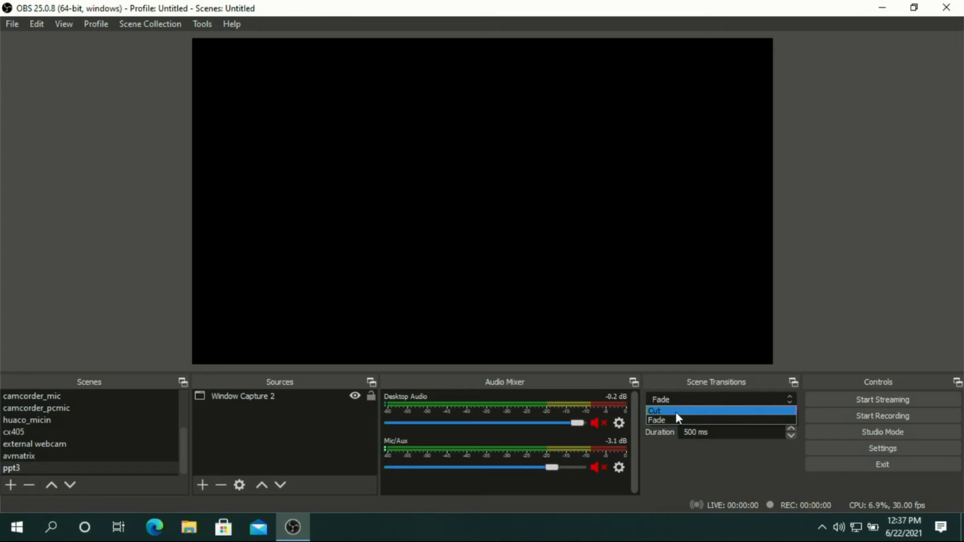
left_click(675, 401)
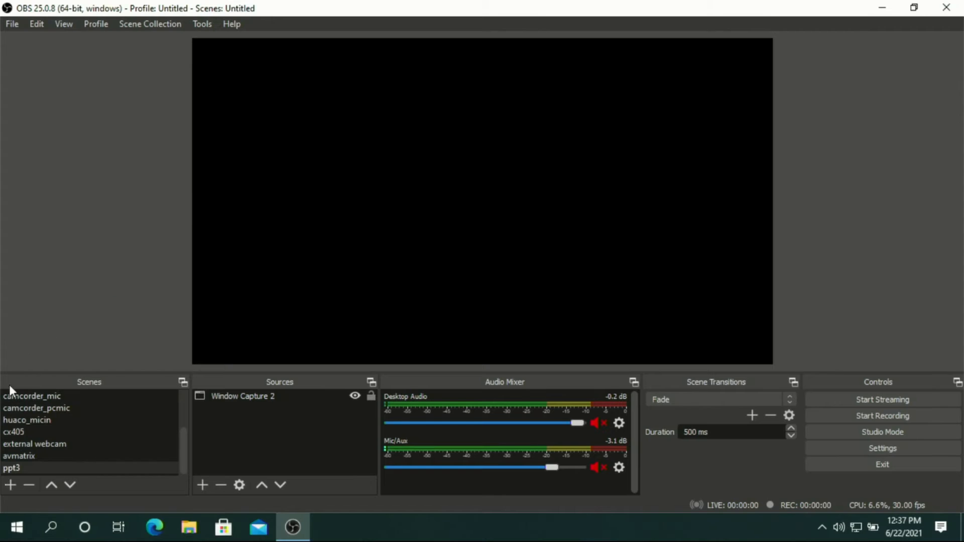
- Add a new scene named "obs presentation"
left_click(9, 485)
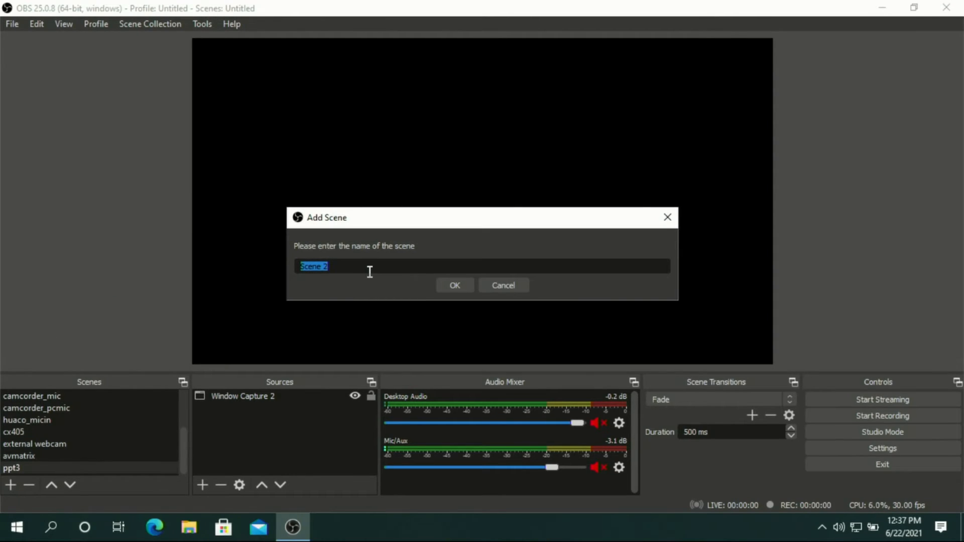
left_click_drag(352, 269, 286, 268)
type("obs presentation")
left_click(452, 285)
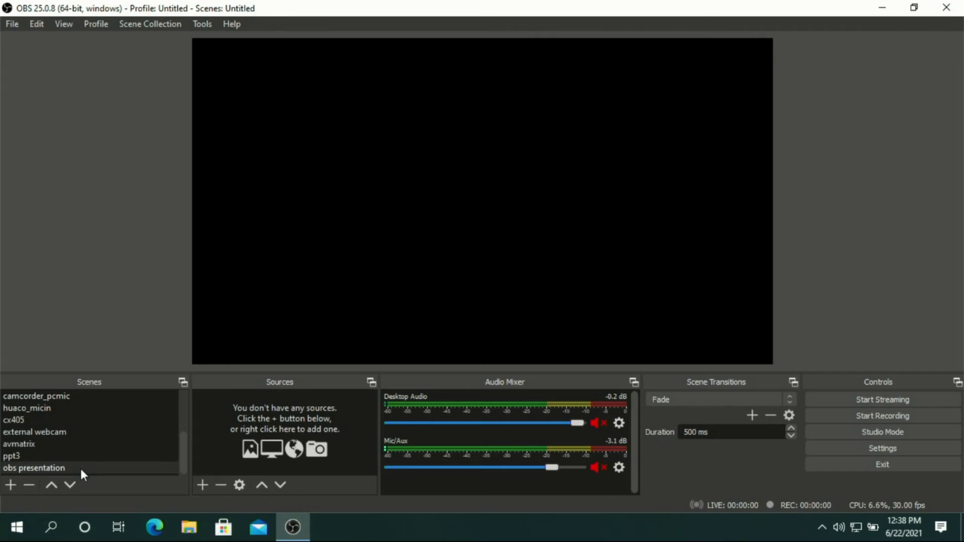
- Add a new Video Capture Device source to the scene, using the eEver USB Video Device as its camera
left_click(202, 485)
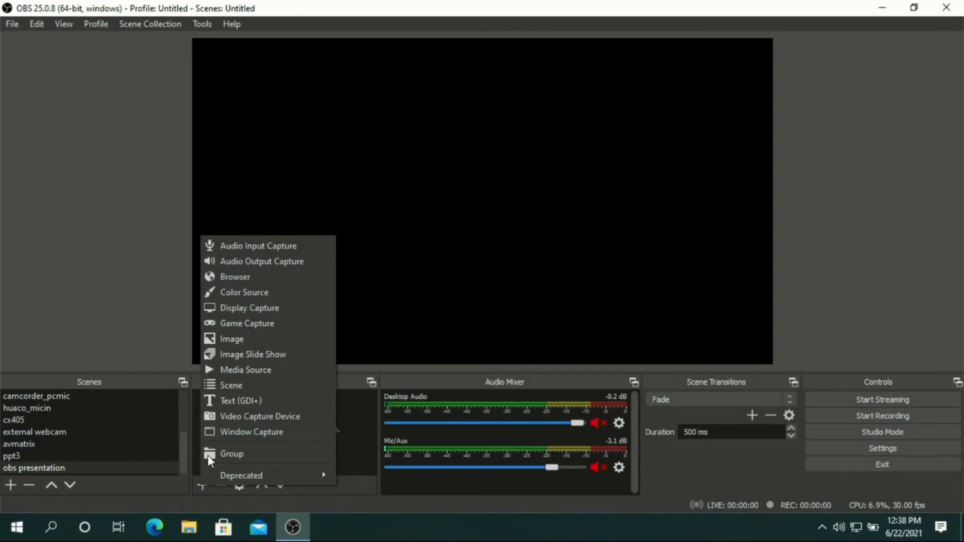
left_click(230, 417)
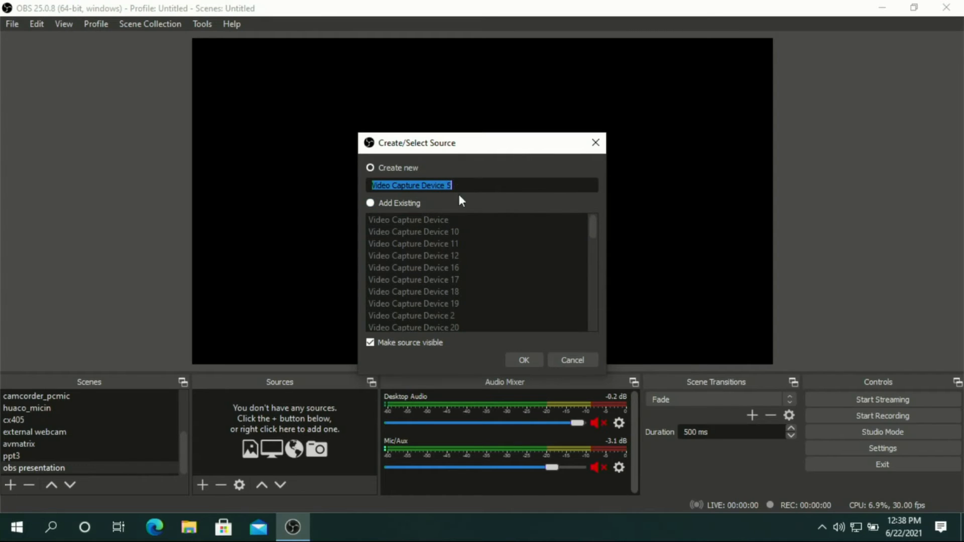
left_click(519, 362)
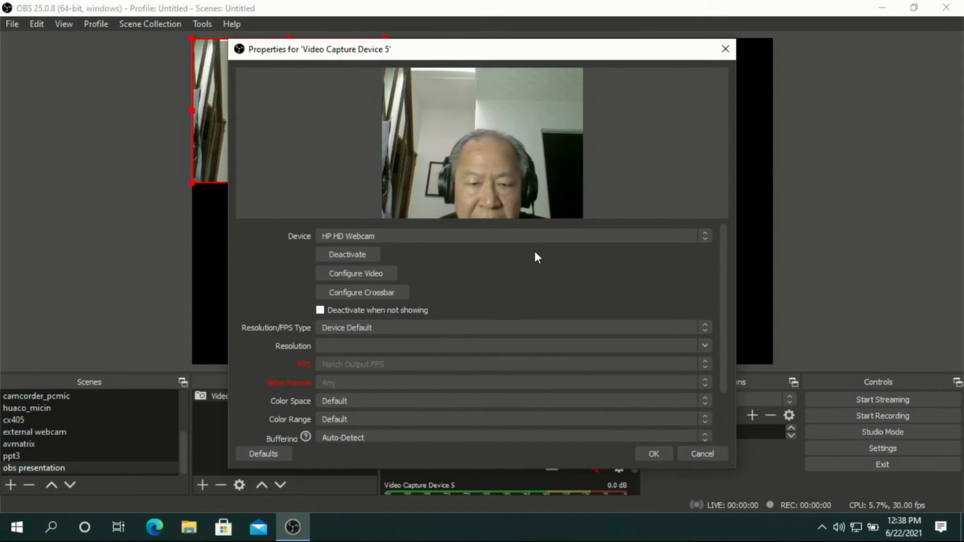
left_click(705, 236)
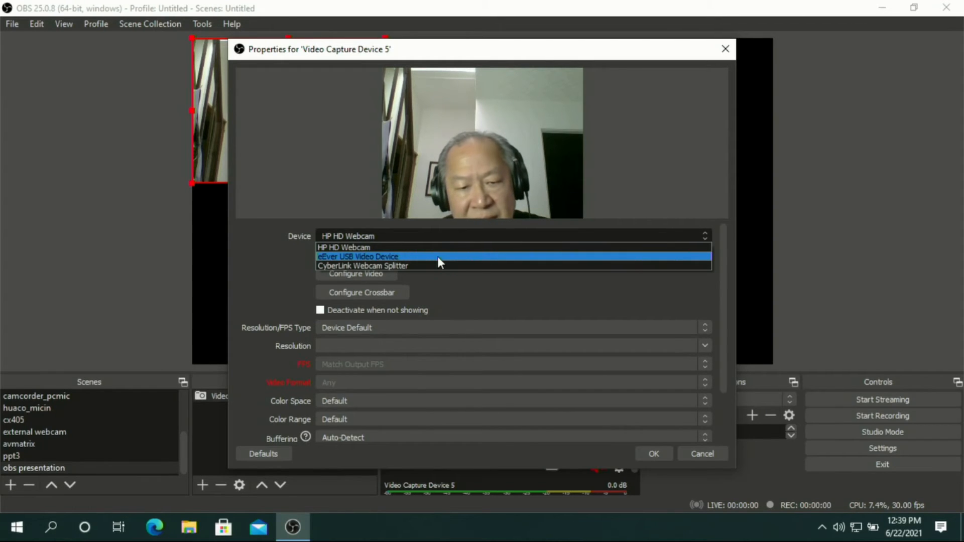
left_click(487, 256)
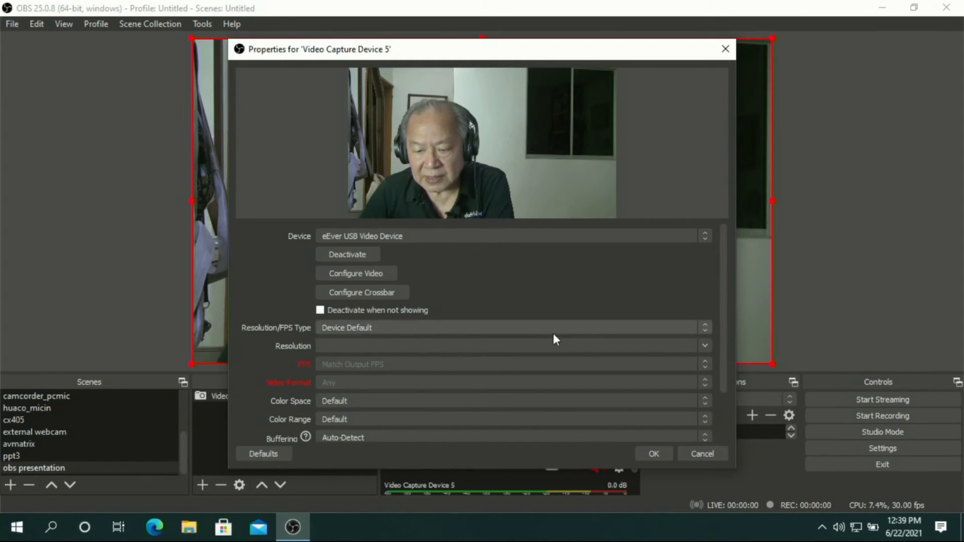
left_click(653, 453)
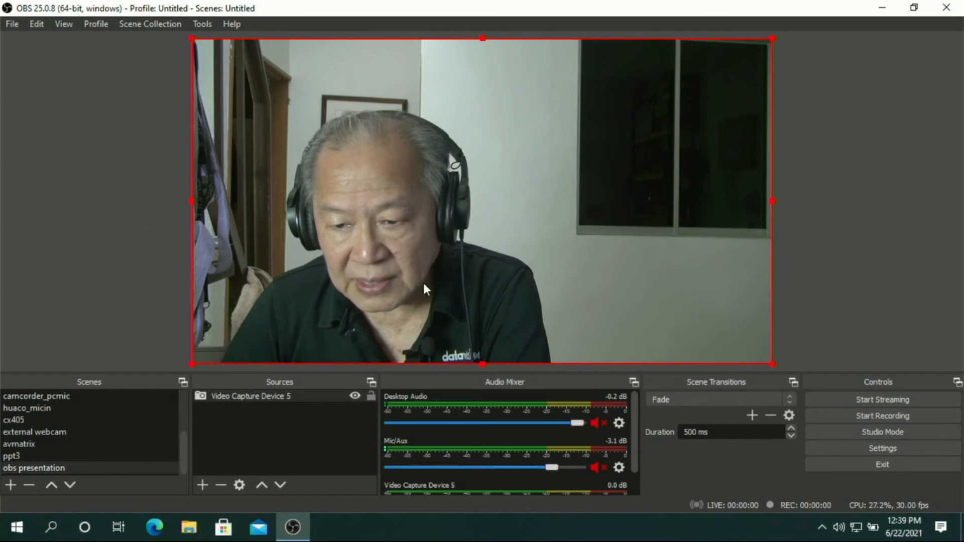
- Shrink the camera source to a bit over half the canvas width, keeping it in the canvas's upper-left corner
right_click(681, 176)
left_click(660, 170)
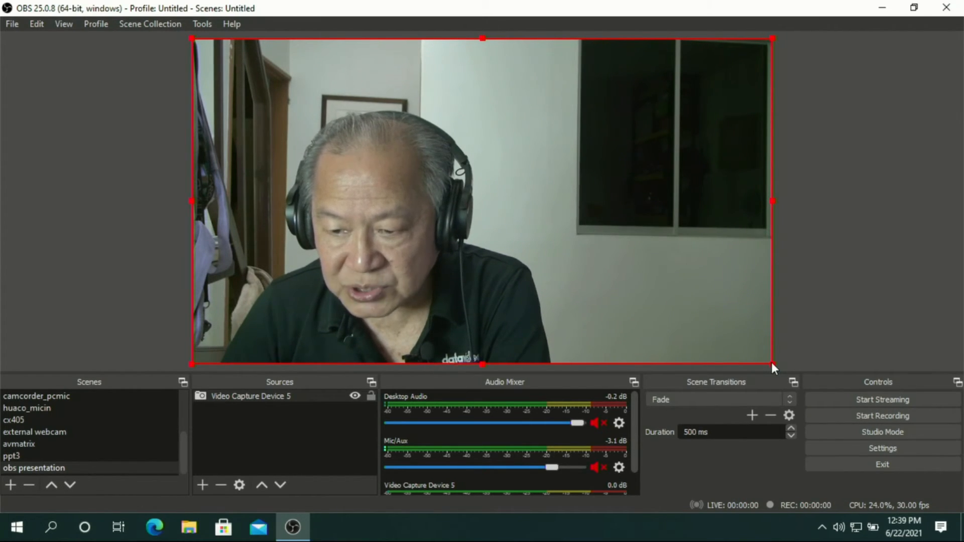
left_click_drag(771, 362, 527, 137)
left_click(642, 148)
left_click(467, 159)
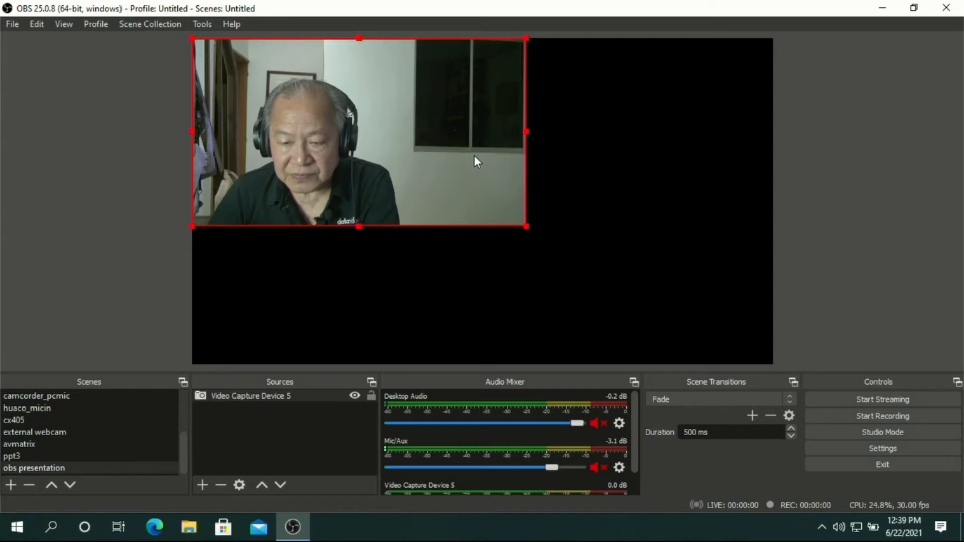
- Transform the camera source with Fit to screen so it fills the canvas
right_click(465, 121)
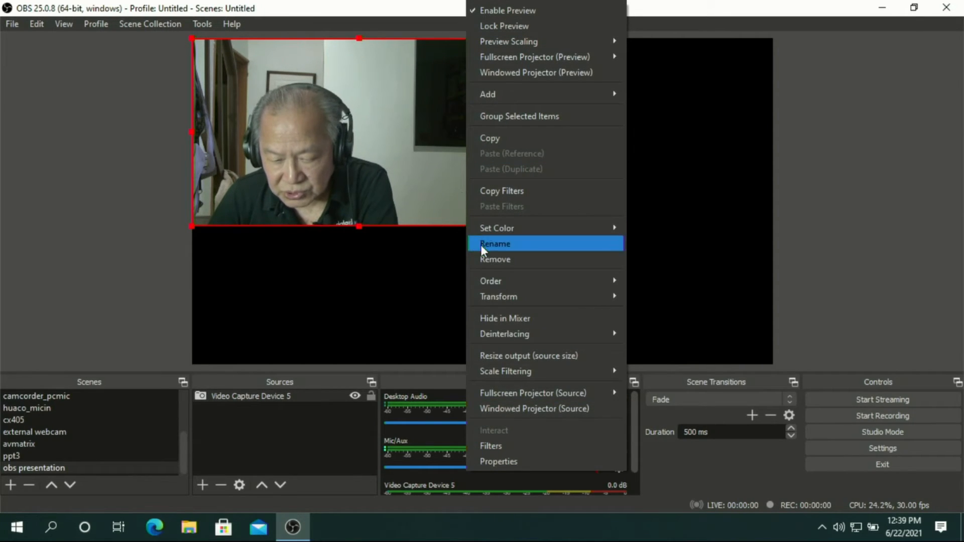
mouse_move(512, 303)
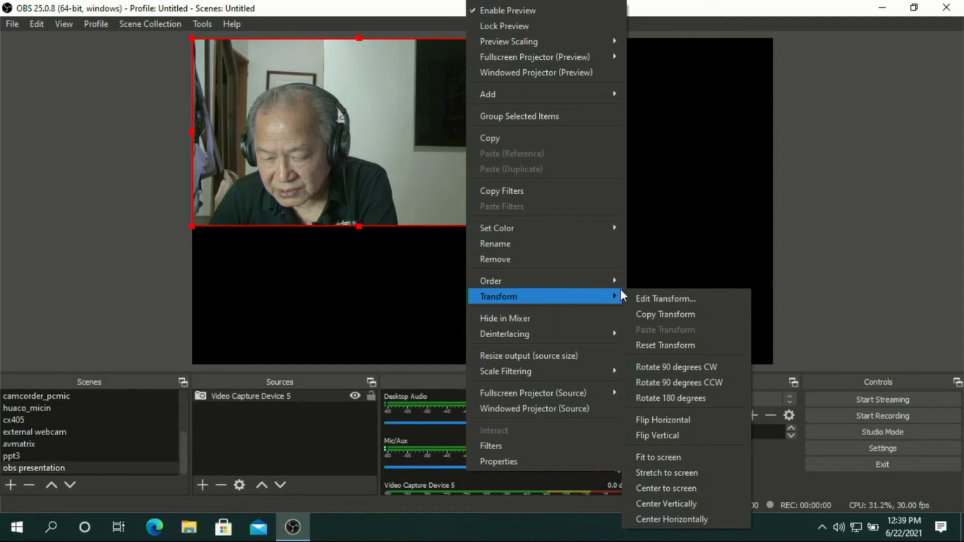
left_click(693, 459)
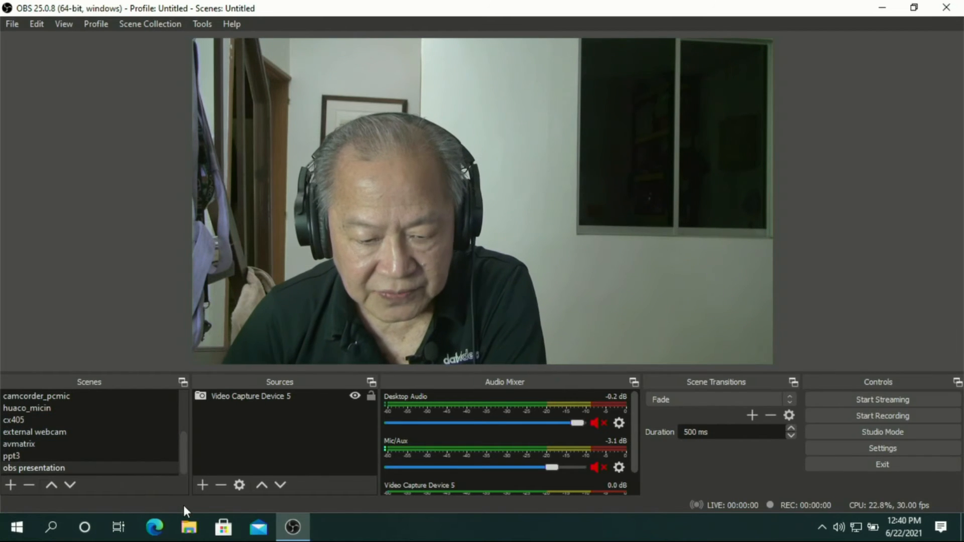
- Add a new Audio Input Capture source to the scene, using Microphone (ATR2500x-USB Microphone) as its device
left_click(200, 486)
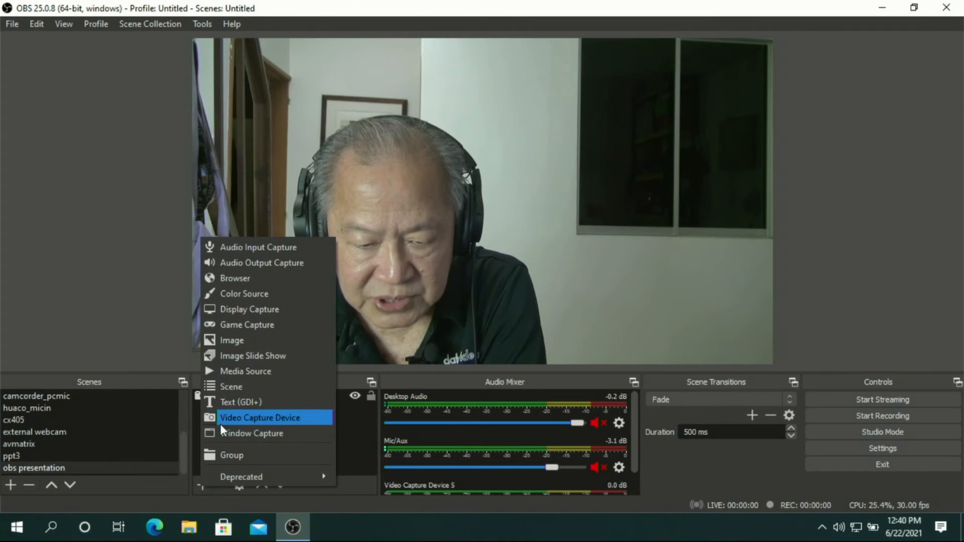
left_click(224, 249)
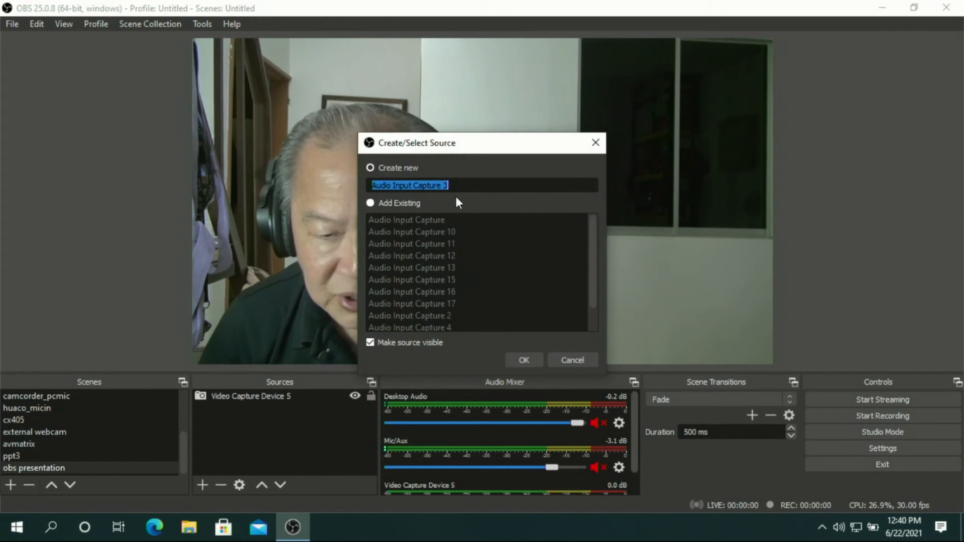
left_click(524, 360)
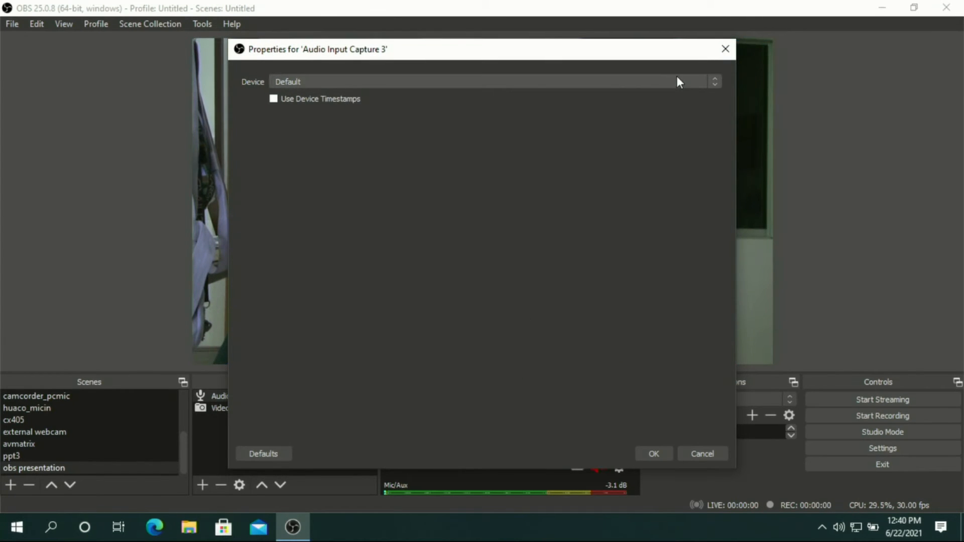
left_click(716, 83)
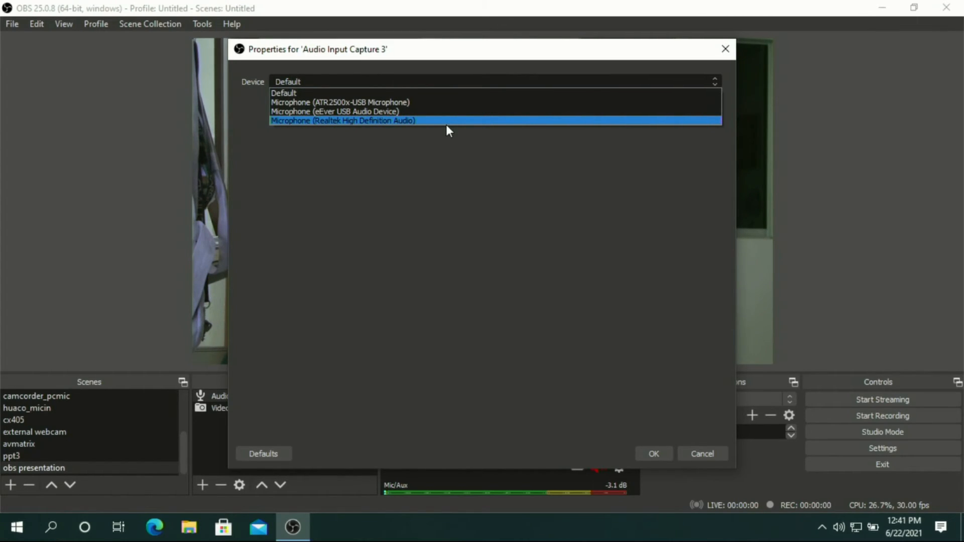
left_click(422, 101)
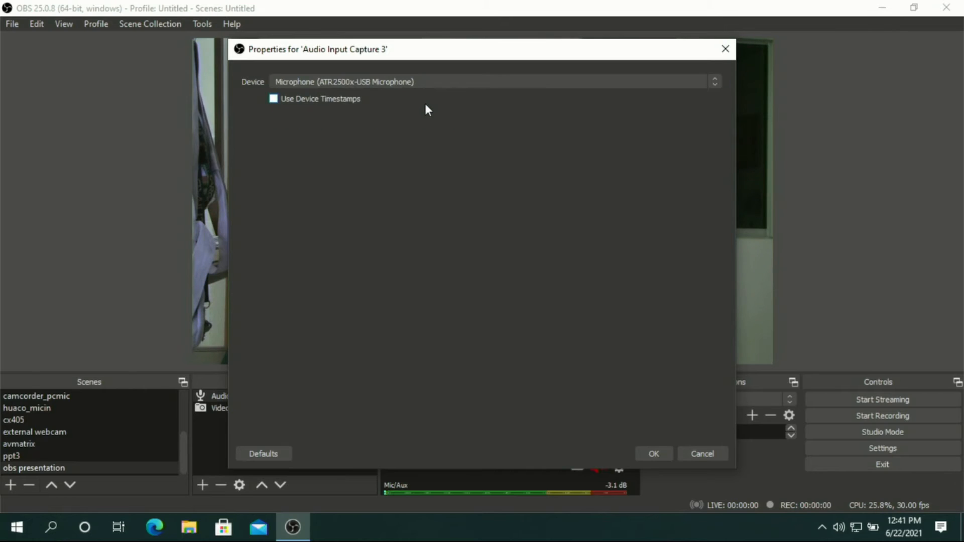
left_click(654, 454)
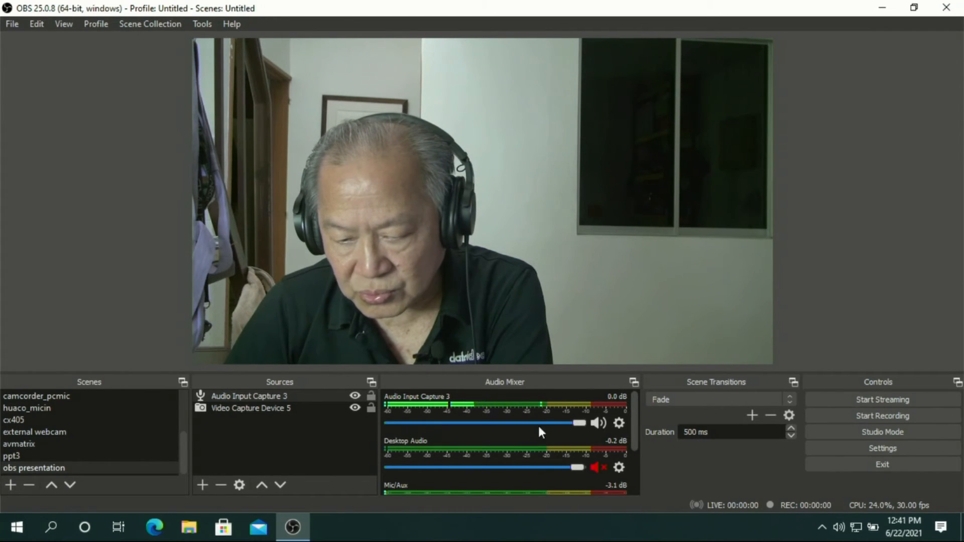
- Set the audio monitoring of Audio Input Capture 3 to Monitor and Output in the advanced audio properties
mouse_move(582, 422)
left_mouse_down()
mouse_move(423, 426)
mouse_move(588, 426)
left_mouse_up()
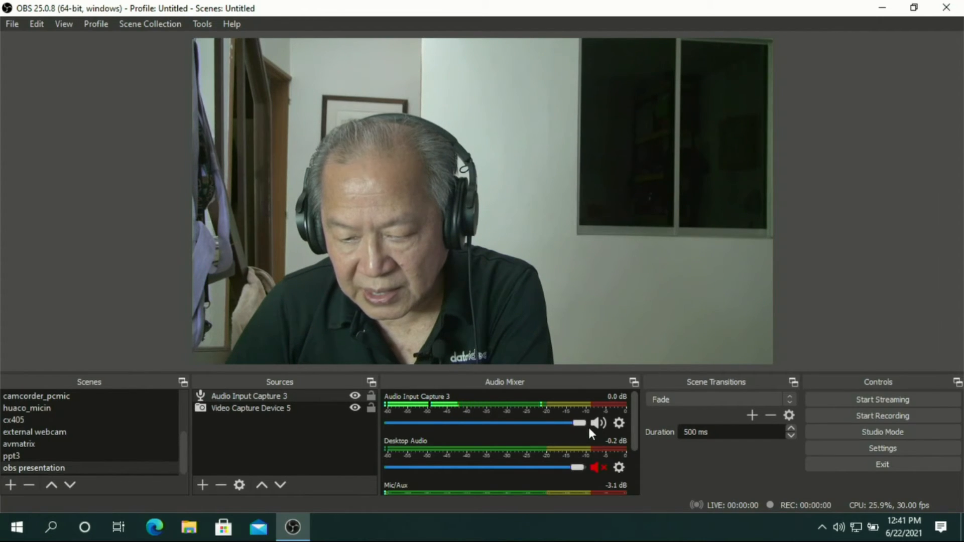
left_click(619, 423)
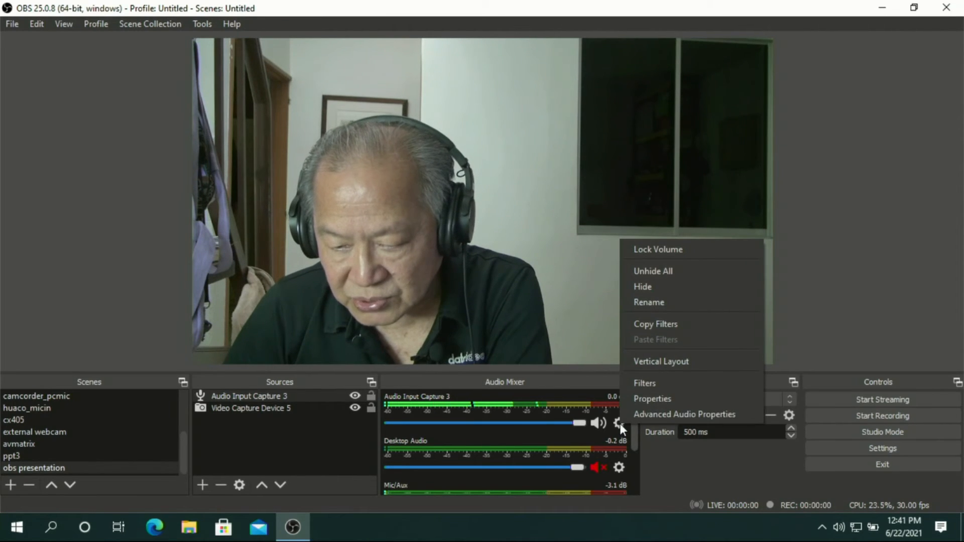
left_click(647, 416)
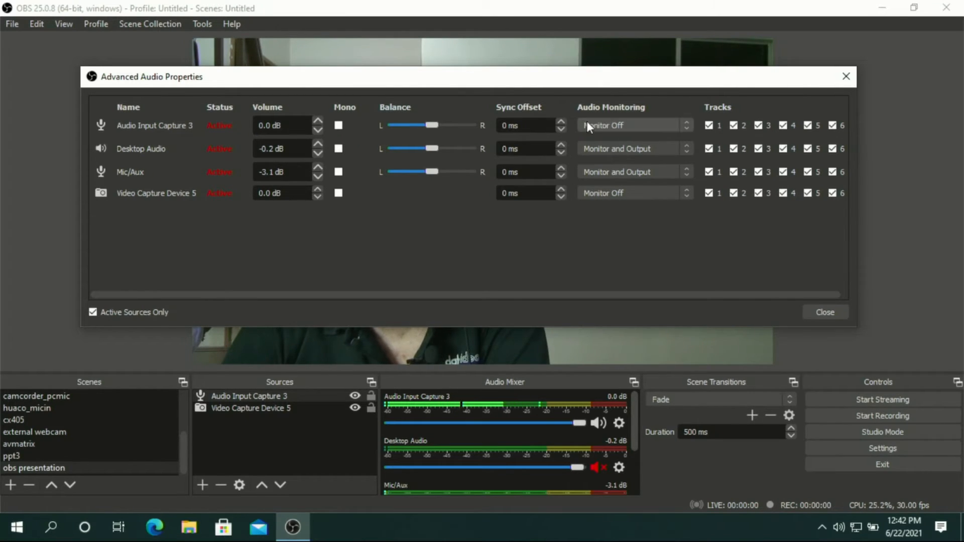
left_click(686, 132)
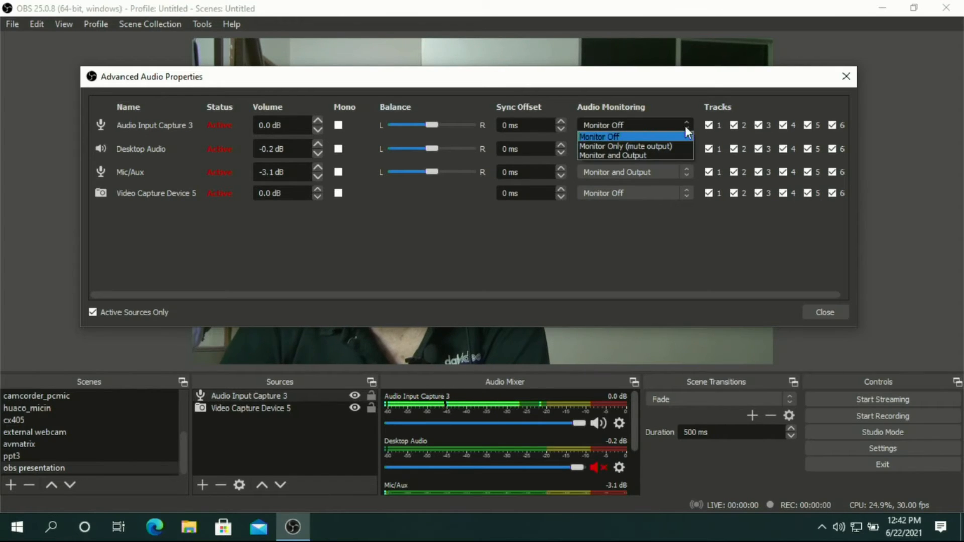
left_click(627, 155)
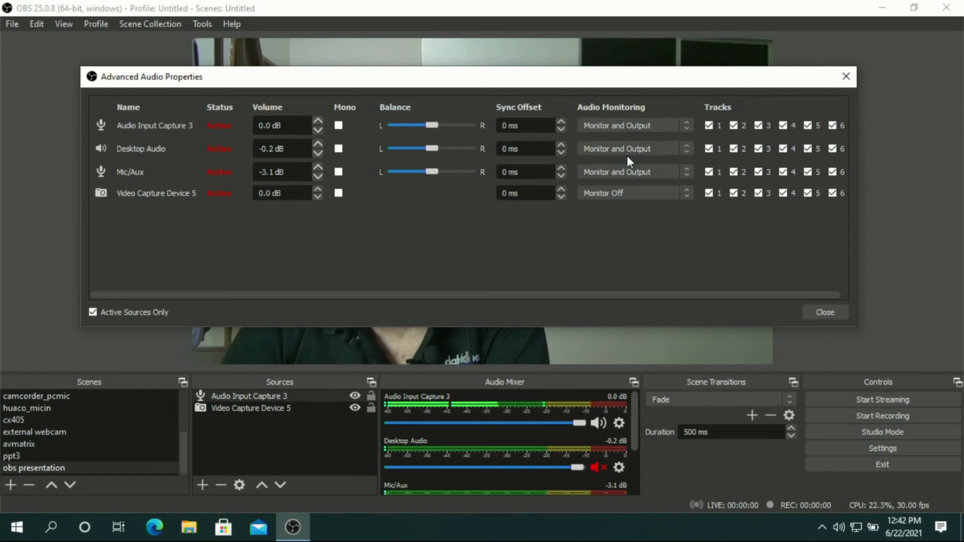
left_click(832, 315)
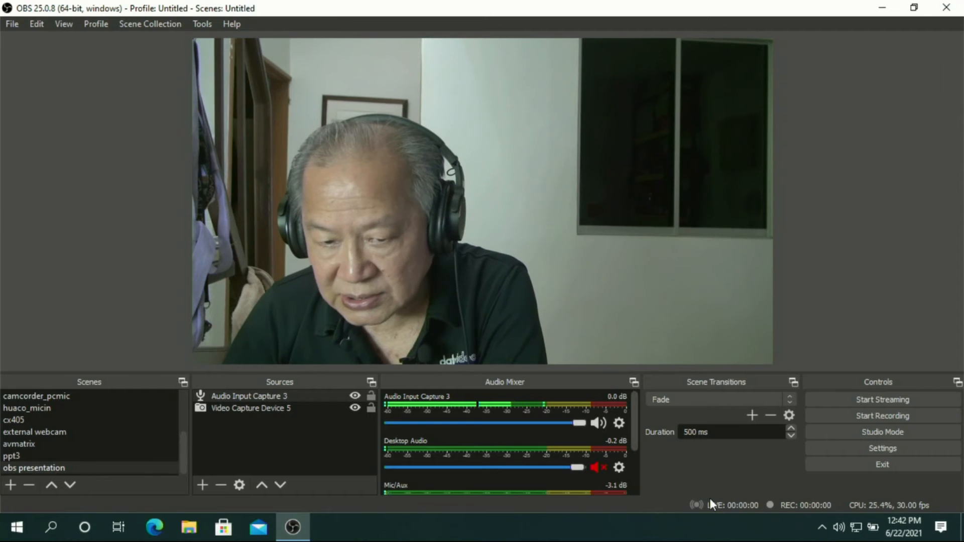
- Set the Windows volume of the Realtek speakers/headphones to 80
left_click(837, 533)
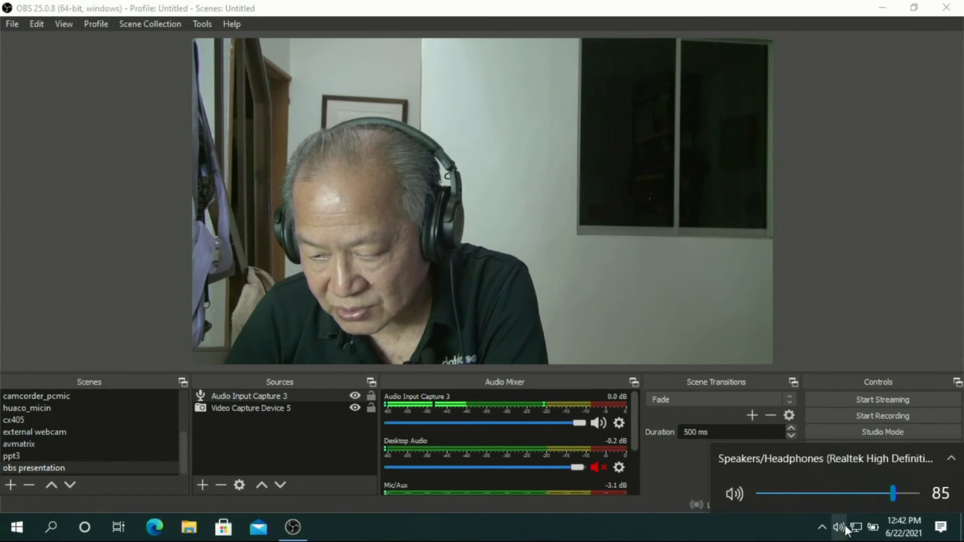
scroll(857, 500, "down", 3)
left_click_drag(854, 496, 885, 497)
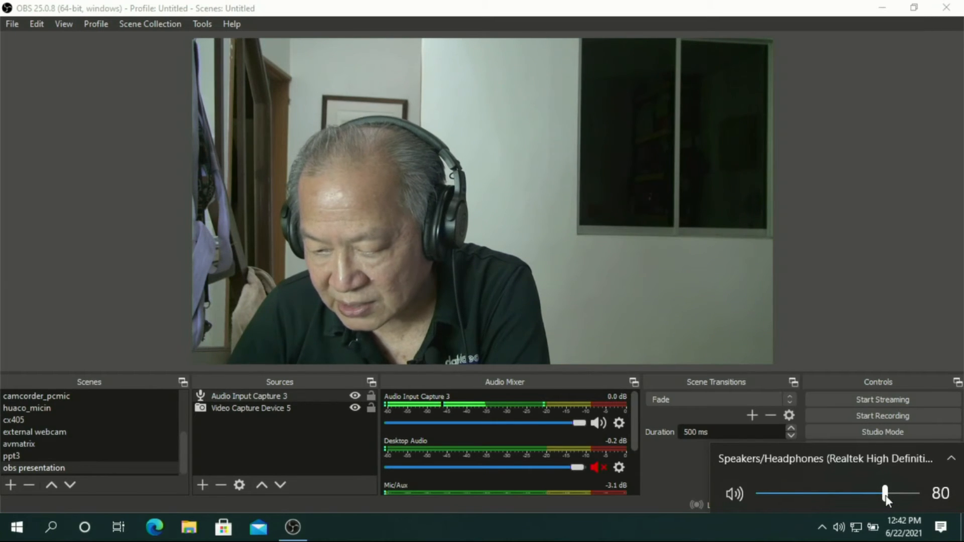
left_click(926, 316)
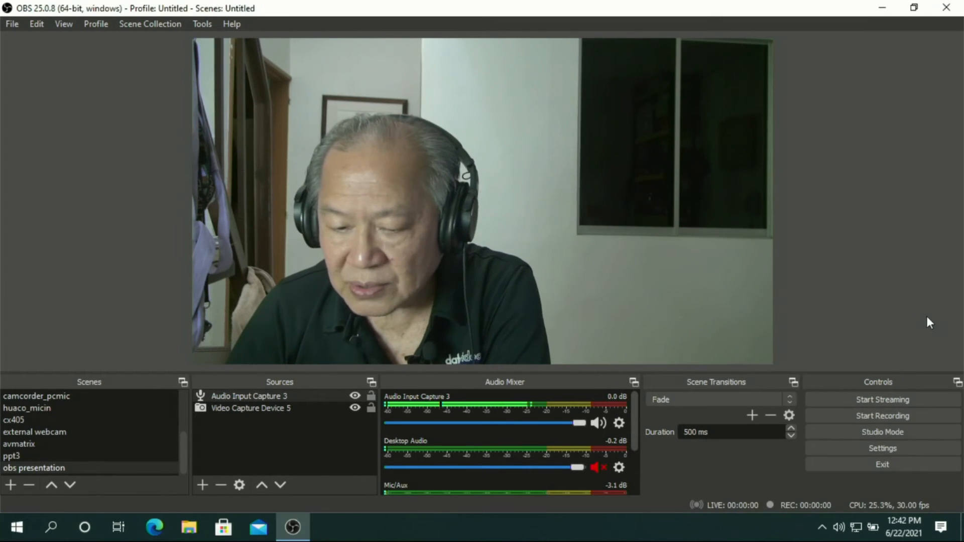
left_click(342, 81)
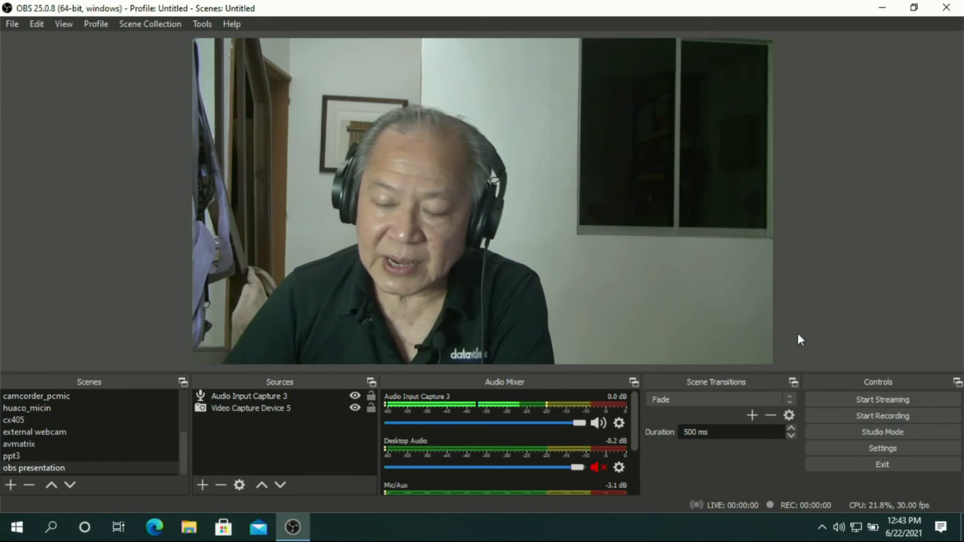
- Review the video resolution and frame rate, the audio sample rate, and the output bitrate and encoder settings for streaming
left_click(837, 451)
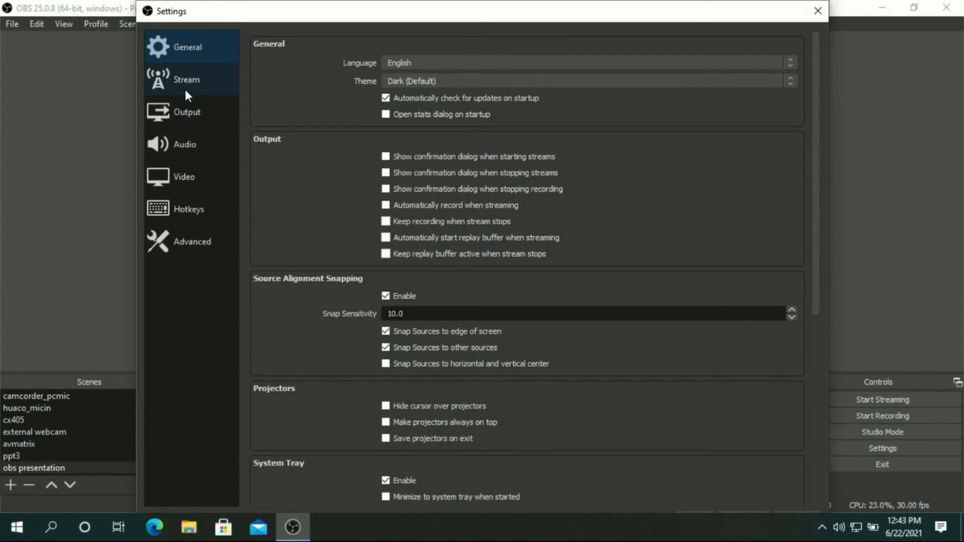
left_click(189, 181)
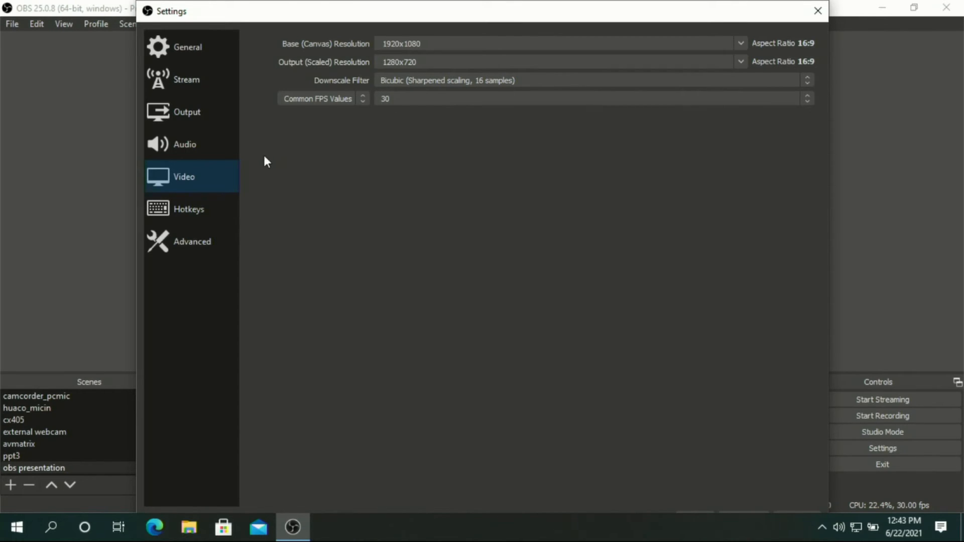
left_click(177, 144)
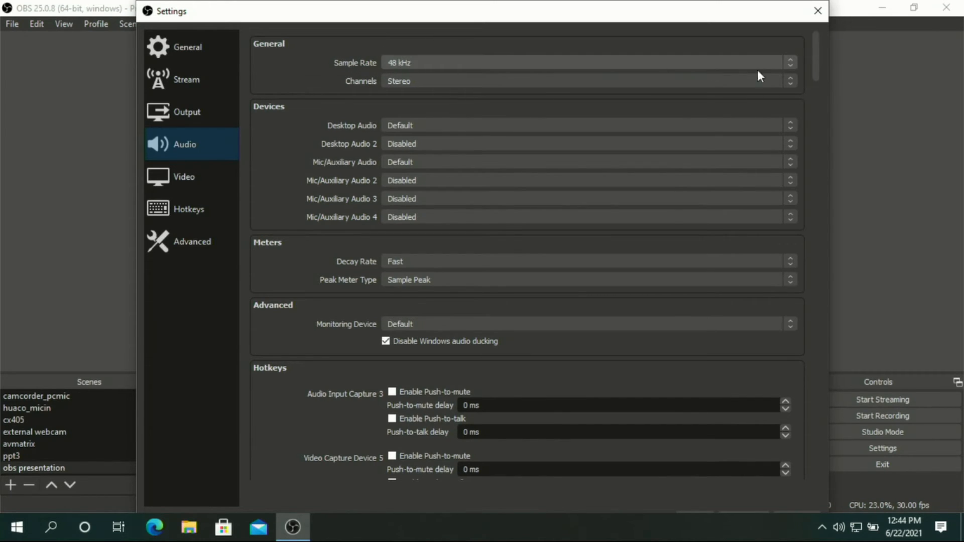
left_click(790, 65)
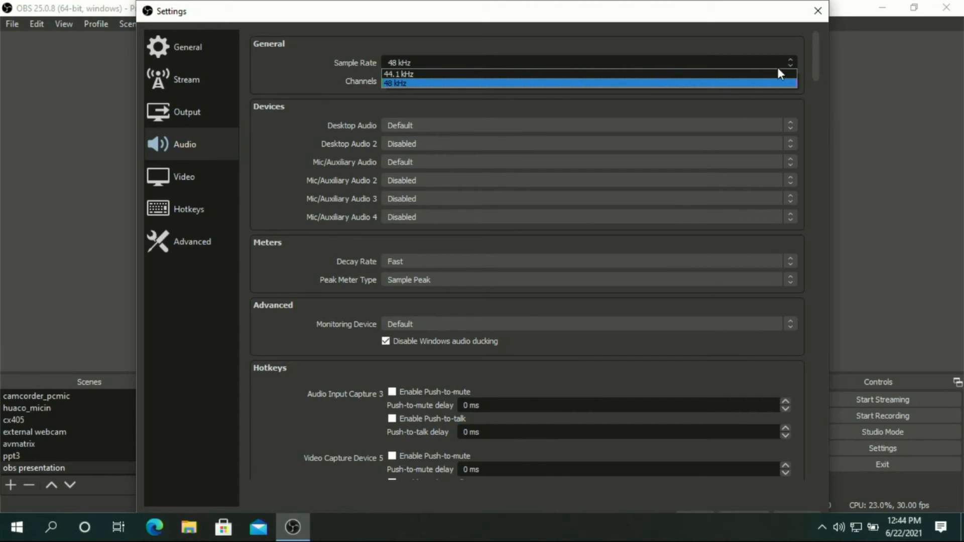
left_click(403, 61)
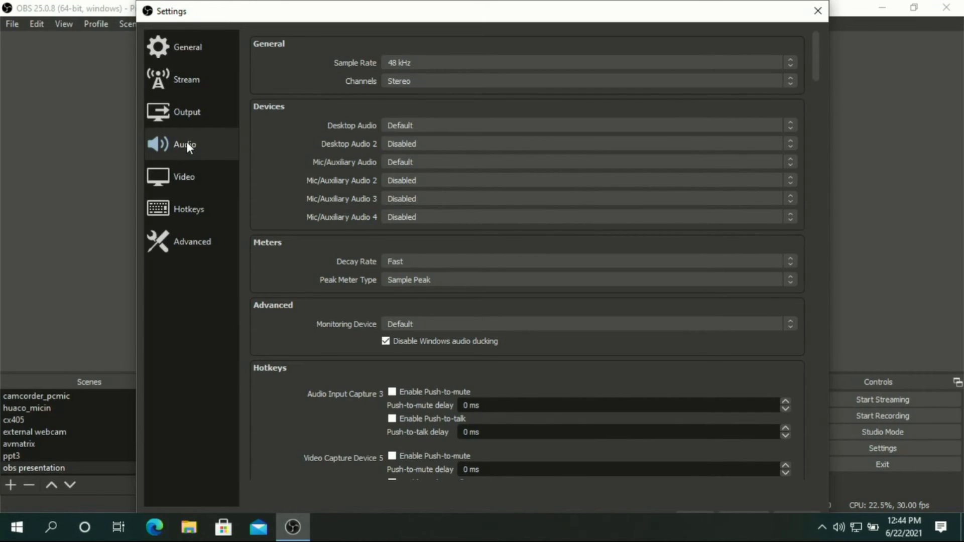
left_click(171, 113)
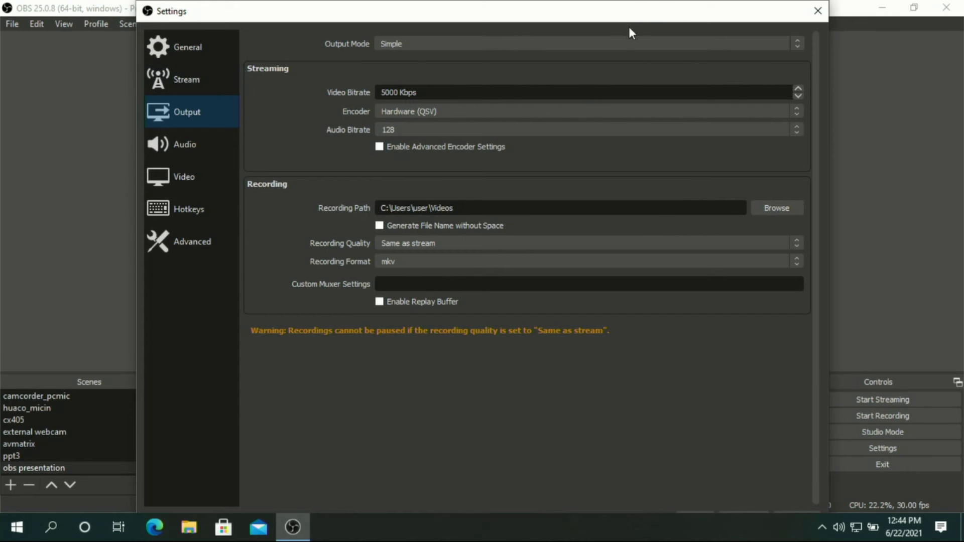
left_click_drag(633, 4, 651, 36)
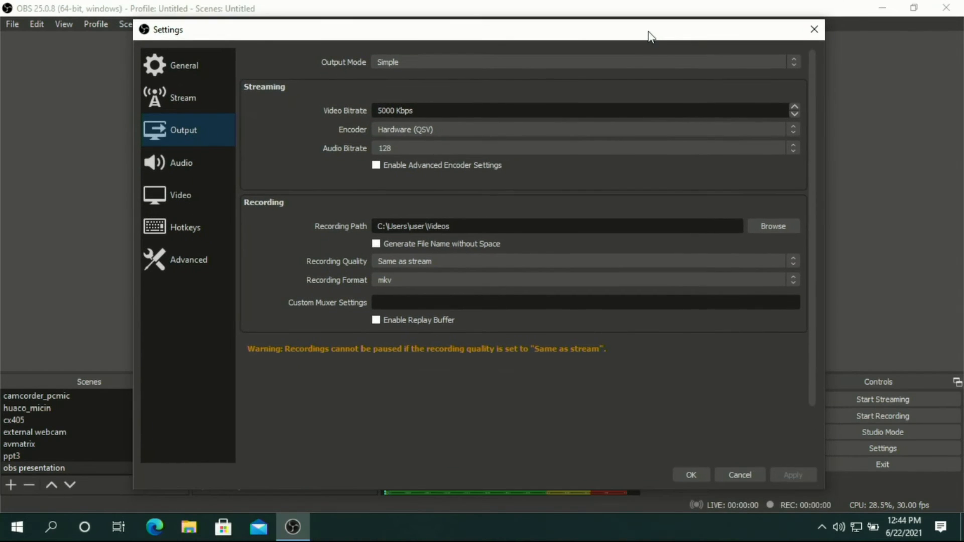
left_click(691, 475)
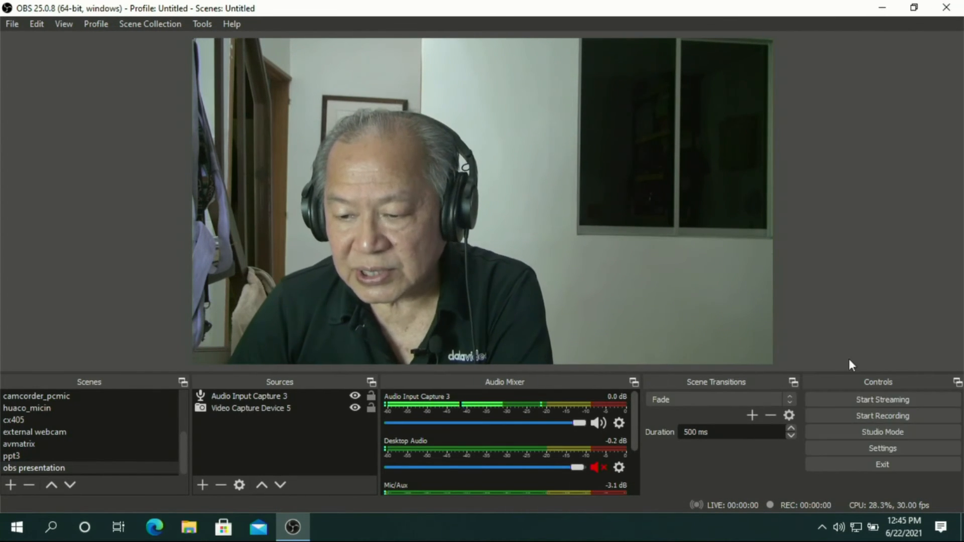
- Switch to Facebook in Edge, start a live video from the profile page and choose Use Stream Key as the setup method
left_click(882, 12)
double_click(191, 440)
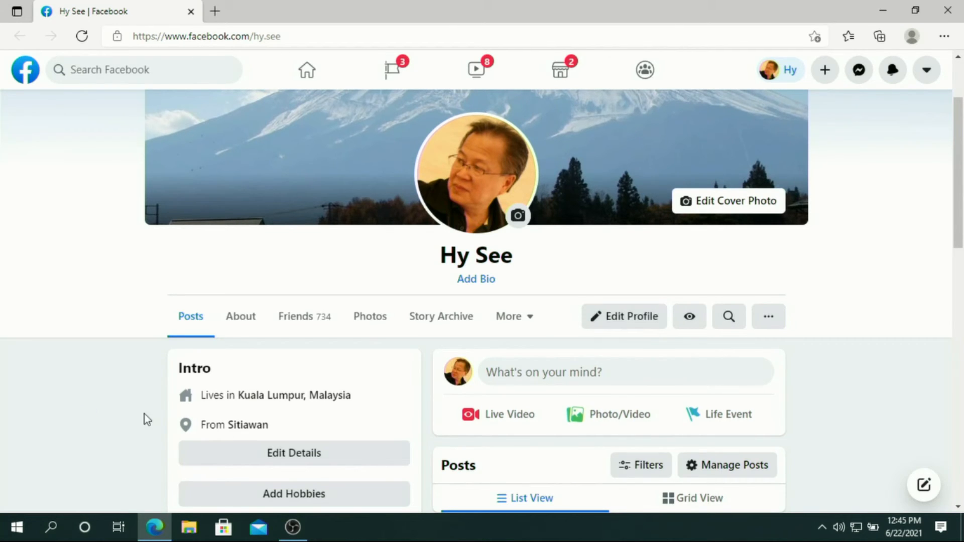
left_click(504, 423)
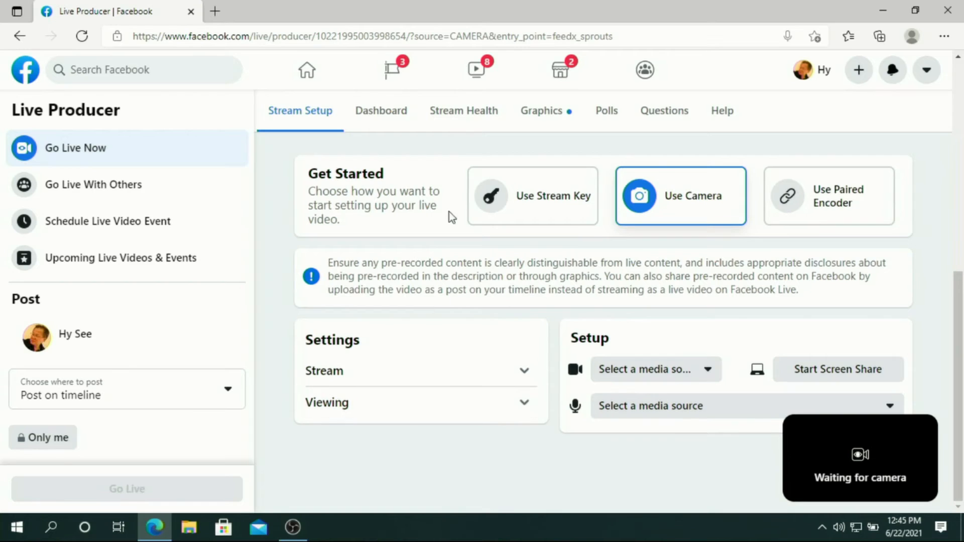
left_click(537, 209)
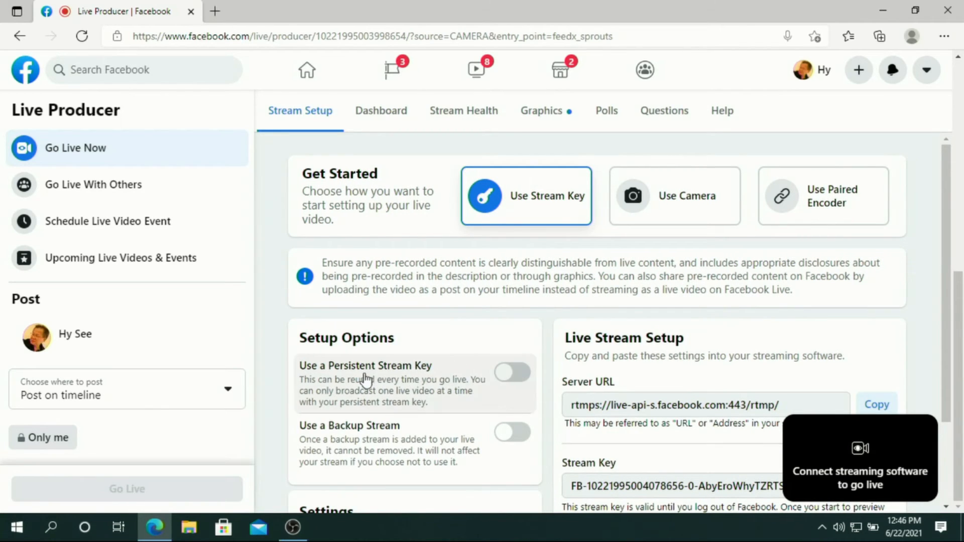
- Switch the live video's audience to Public and back to Only me
left_click(49, 439)
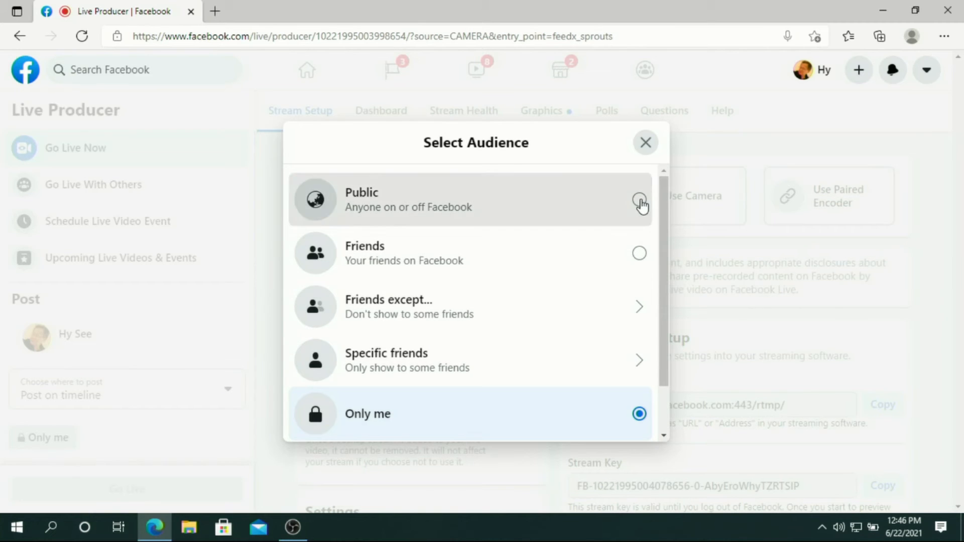
left_click(639, 200)
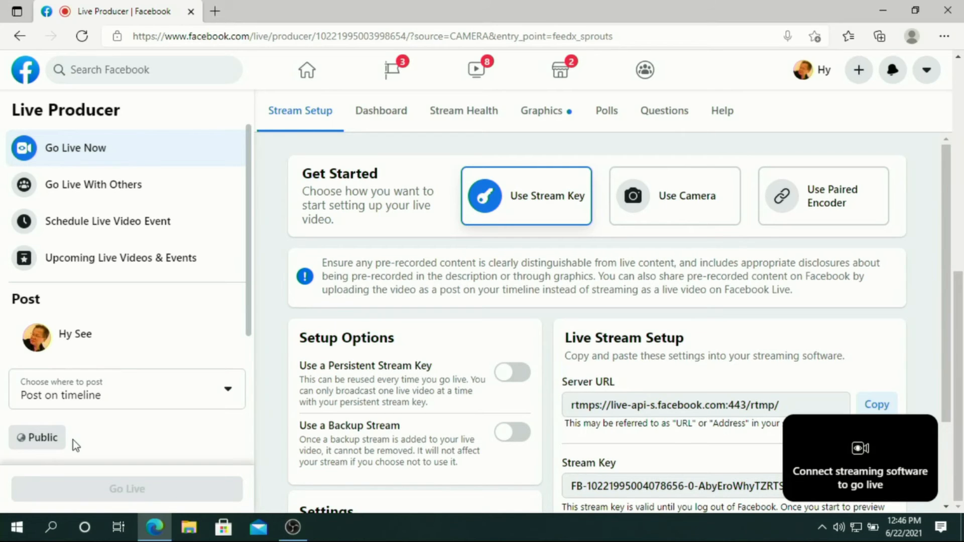
left_click(43, 438)
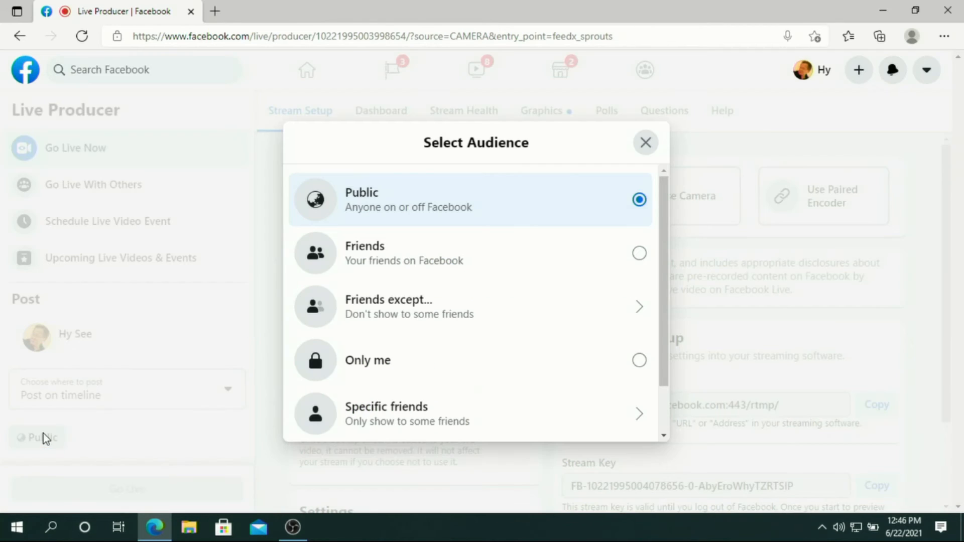
left_click(637, 362)
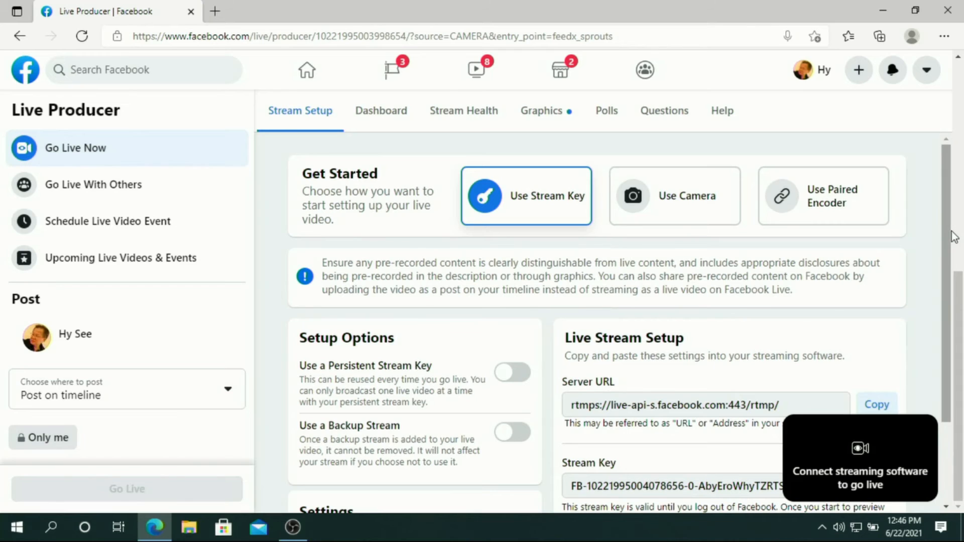
- Copy the stream key from the Live Stream Setup section
scroll(950, 240, "down", 3)
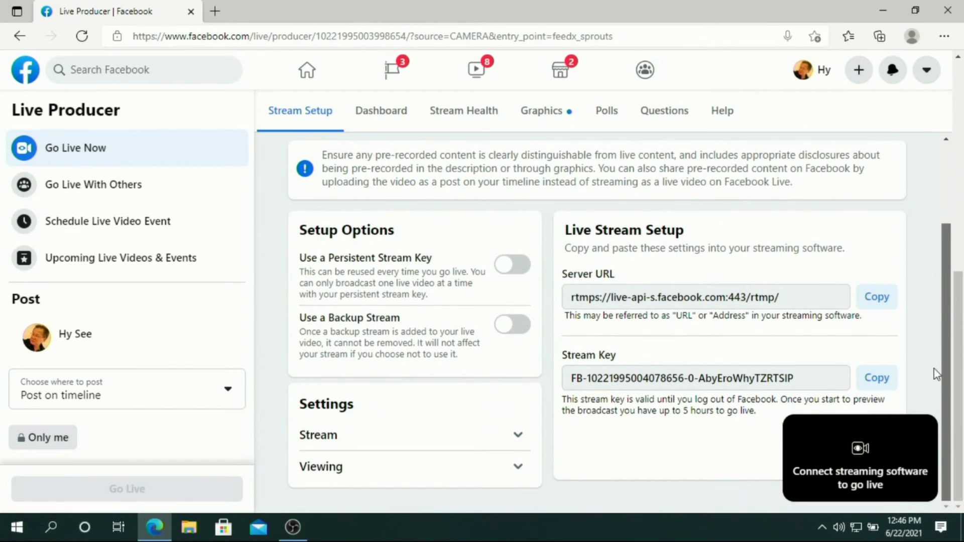
left_click_drag(811, 374, 566, 384)
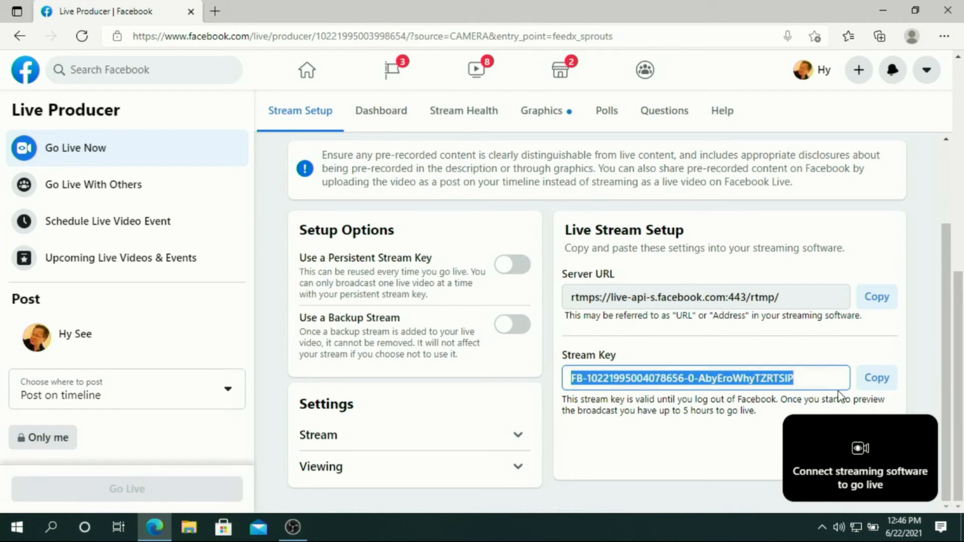
left_click(876, 384)
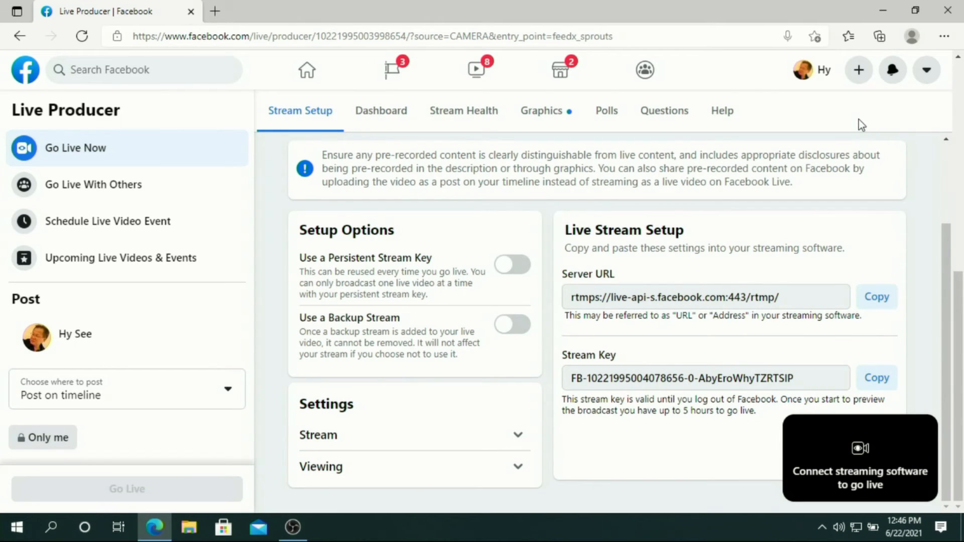
- Switch to OBS and select Facebook Live as the service in the stream settings
left_click(881, 11)
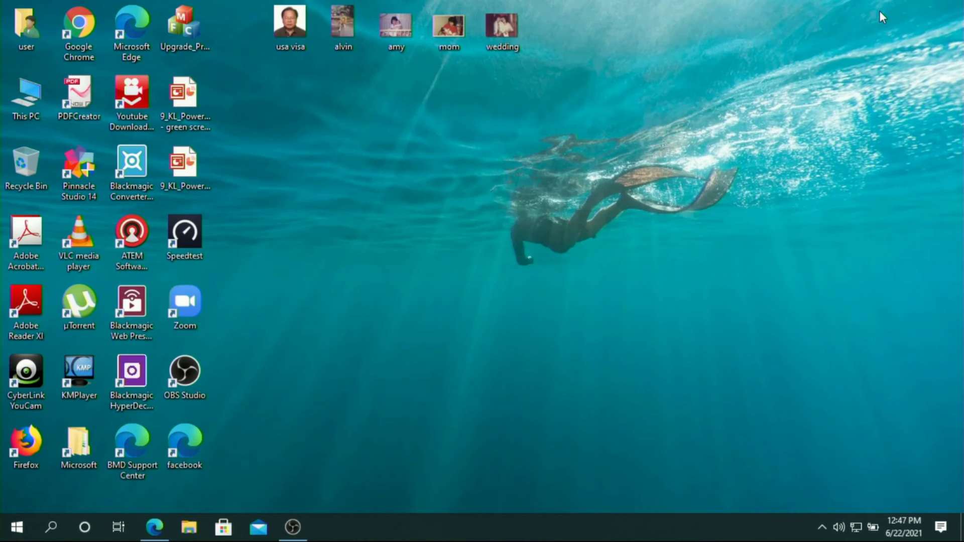
left_click(304, 535)
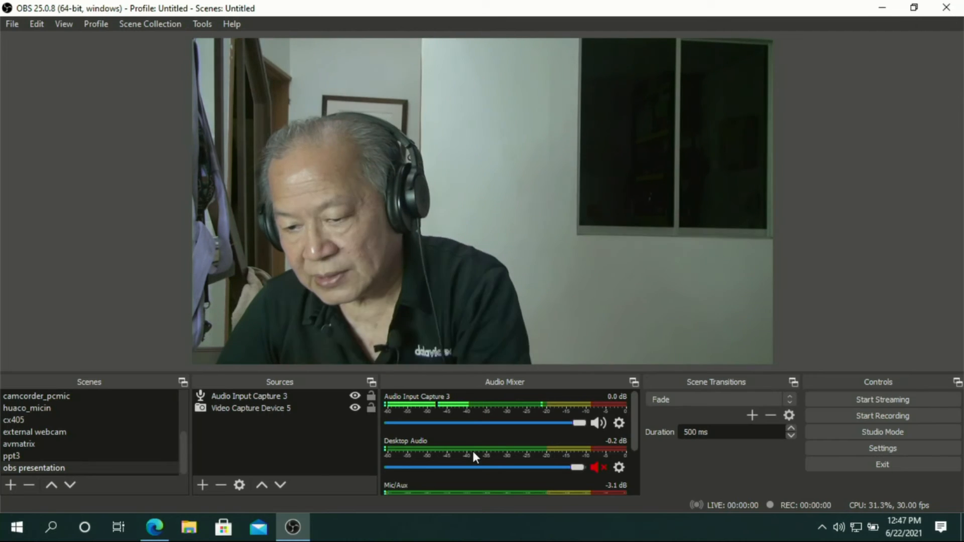
left_click(826, 449)
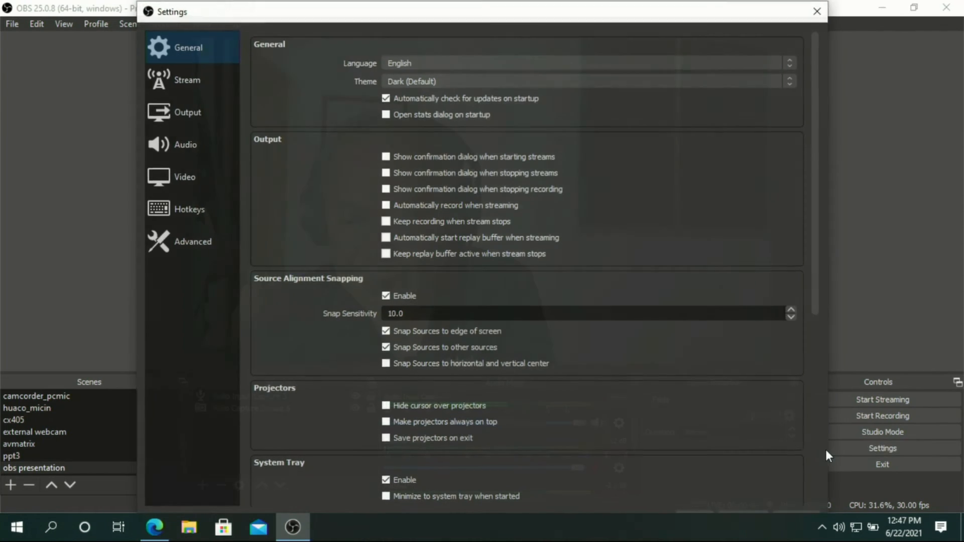
left_click(173, 89)
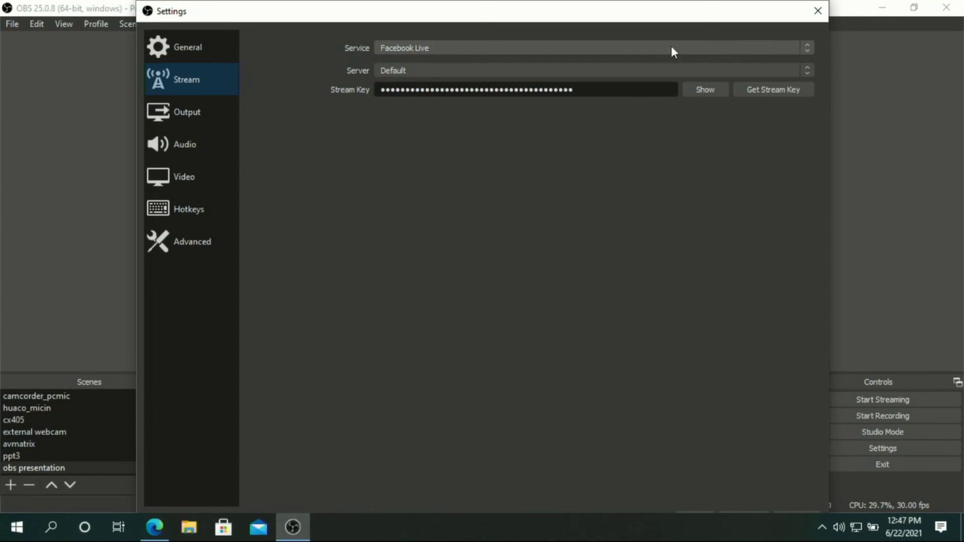
left_click(807, 49)
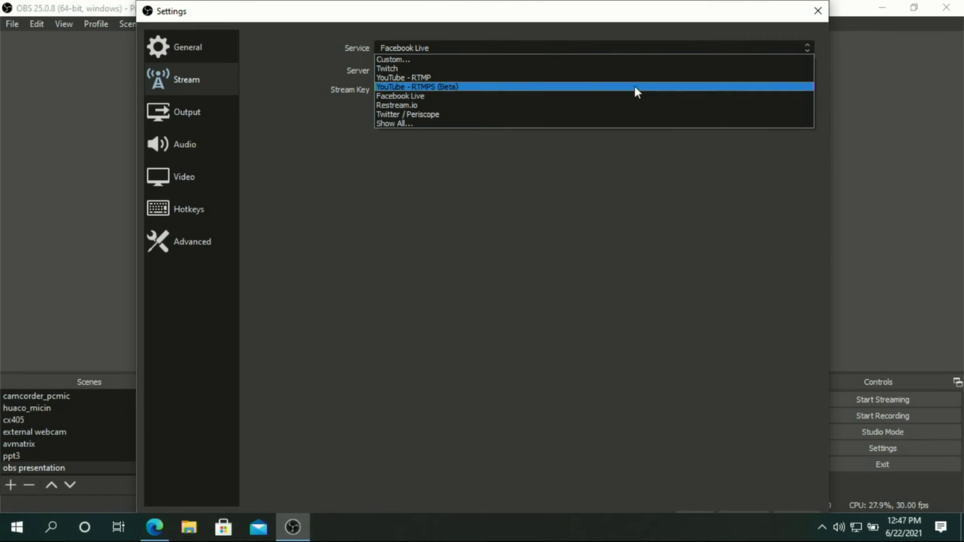
left_click(400, 95)
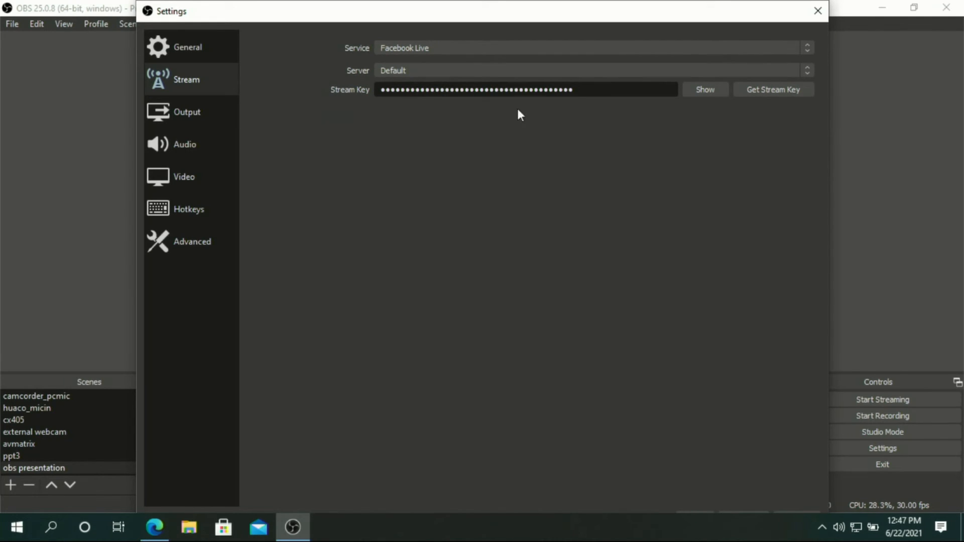
- Replace the old stream key with the copied Facebook stream key and save the settings
left_click_drag(581, 92, 376, 87)
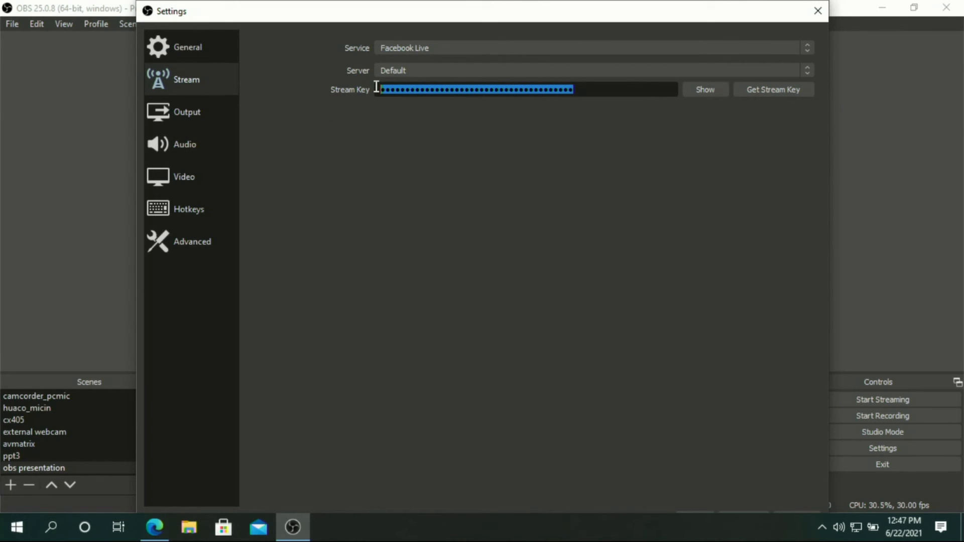
key("BackSpace")
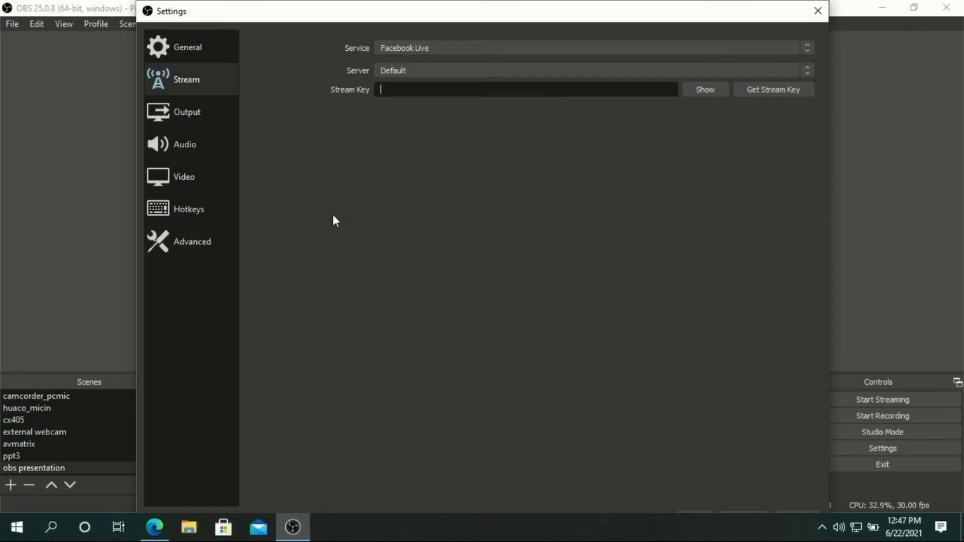
right_click(384, 89)
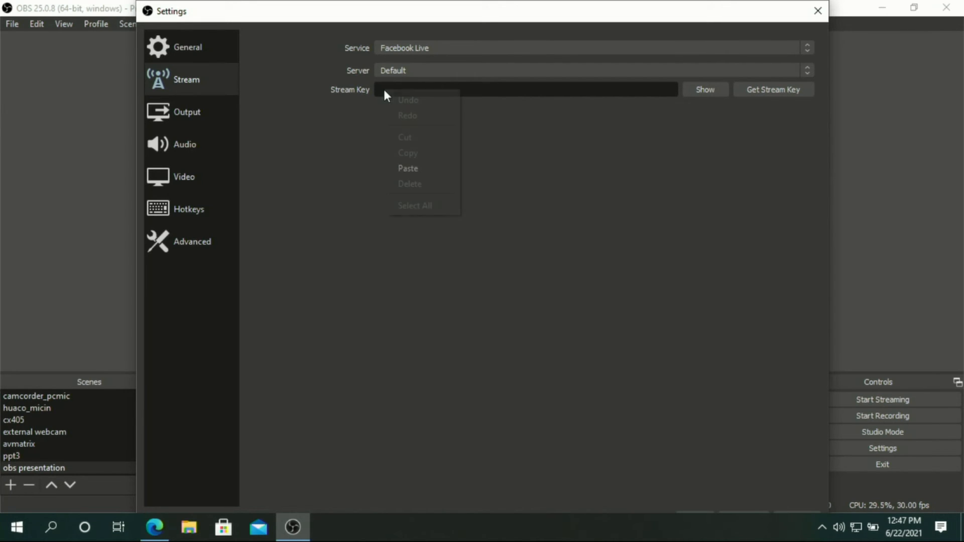
left_click(406, 168)
left_click_drag(709, 5, 716, 25)
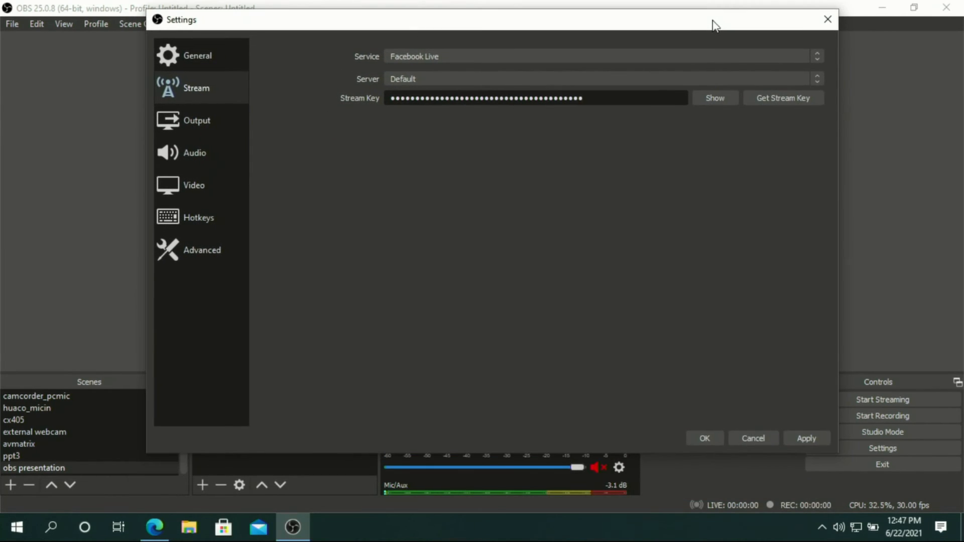
left_click(702, 439)
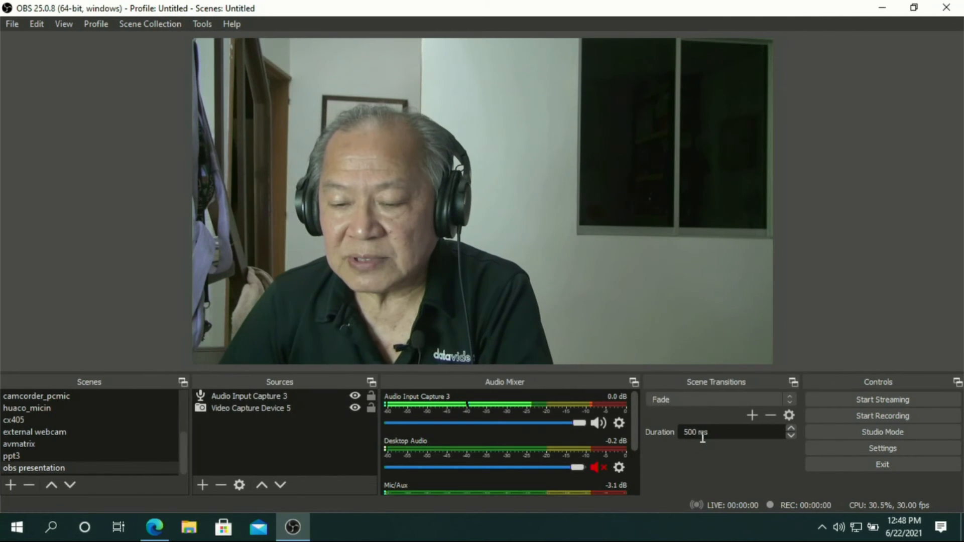
- Start streaming from OBS and go live in Facebook Live Producer in Edge without adding a title
left_click(828, 405)
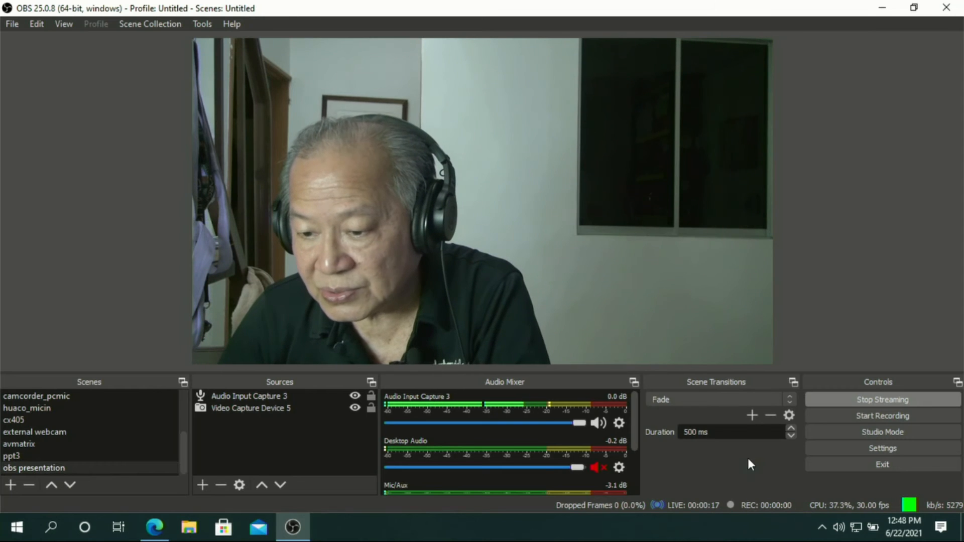
left_click(882, 10)
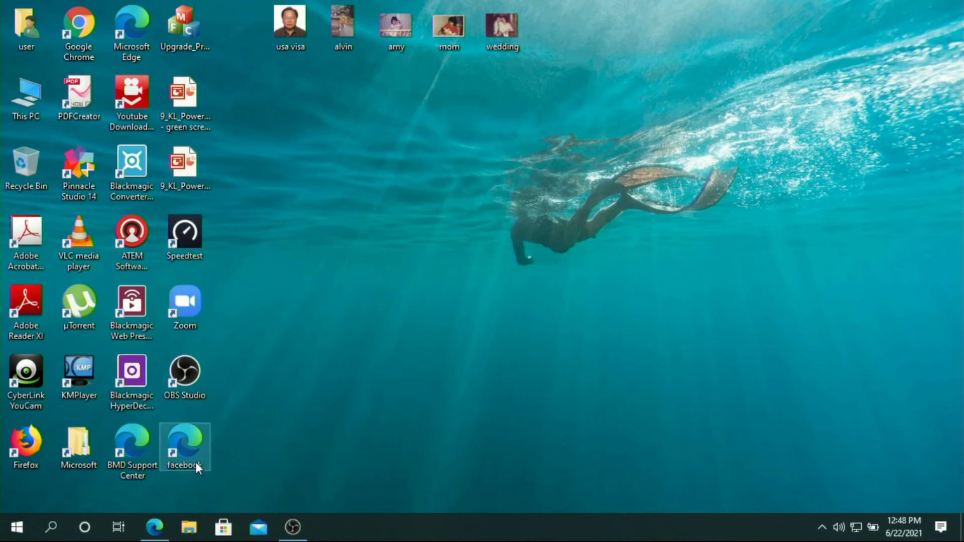
left_click(155, 528)
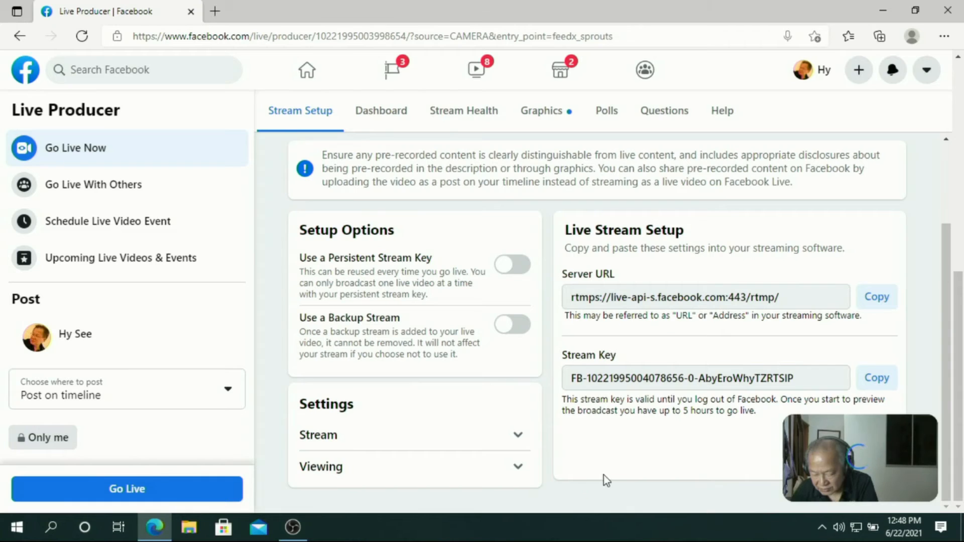
mouse_move(795, 461)
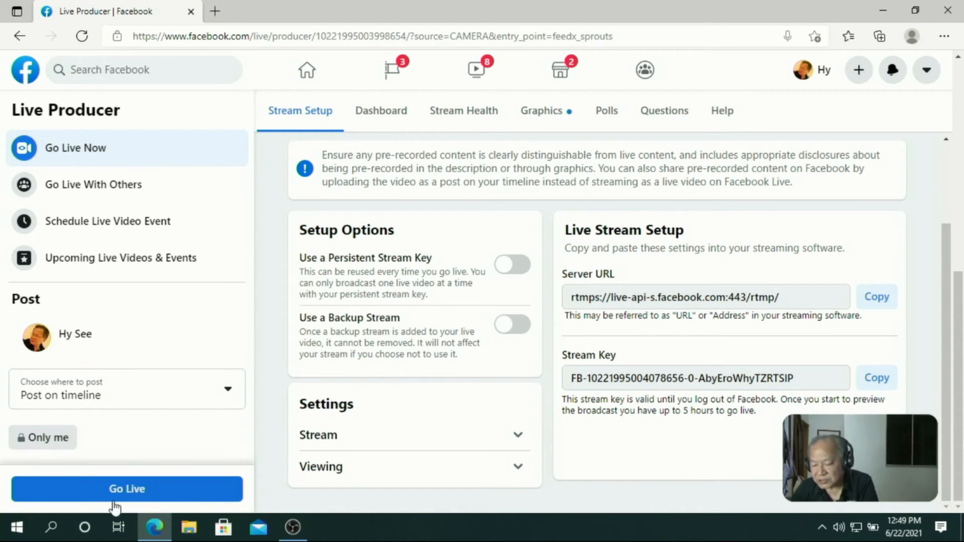
left_click(125, 491)
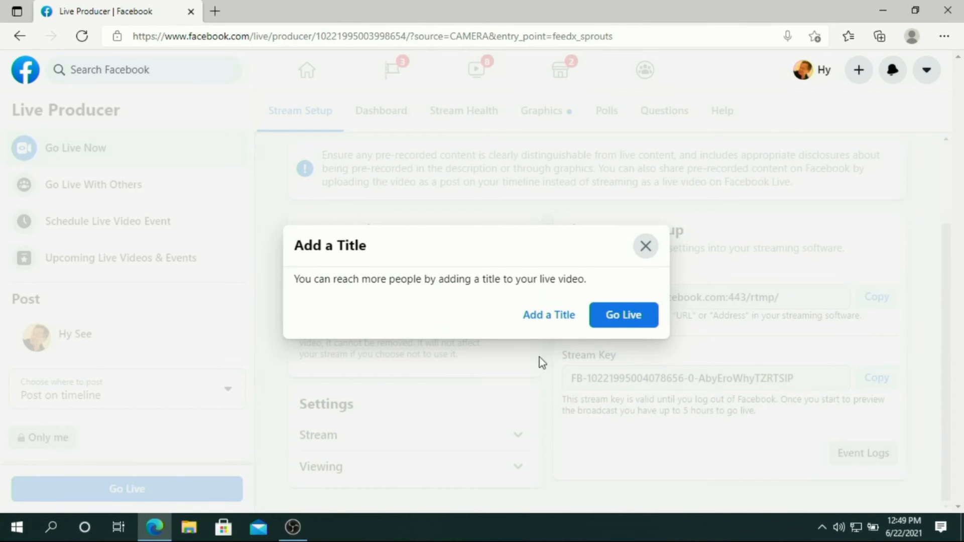
left_click(617, 316)
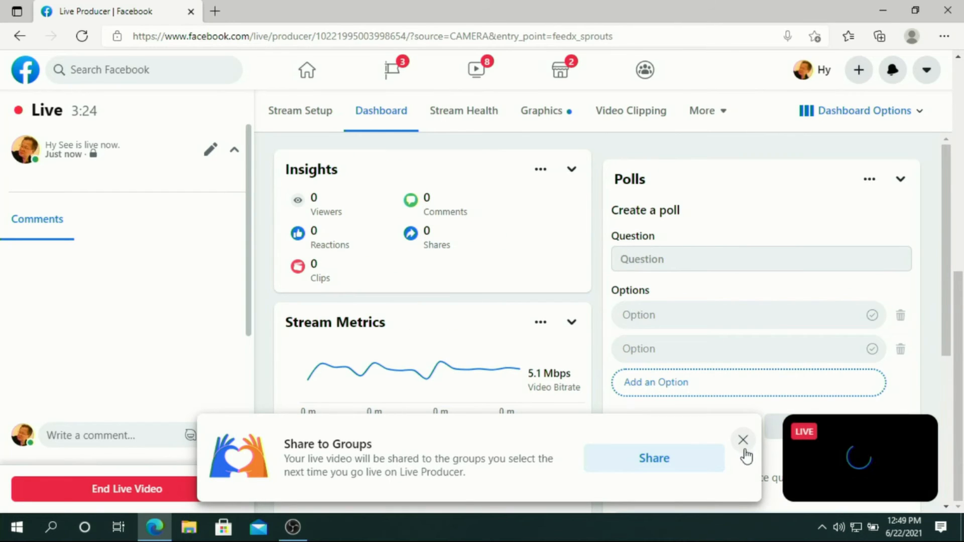
- Dismiss the Share to Groups prompt and post the comment "obs training" on the live video
left_click(744, 442)
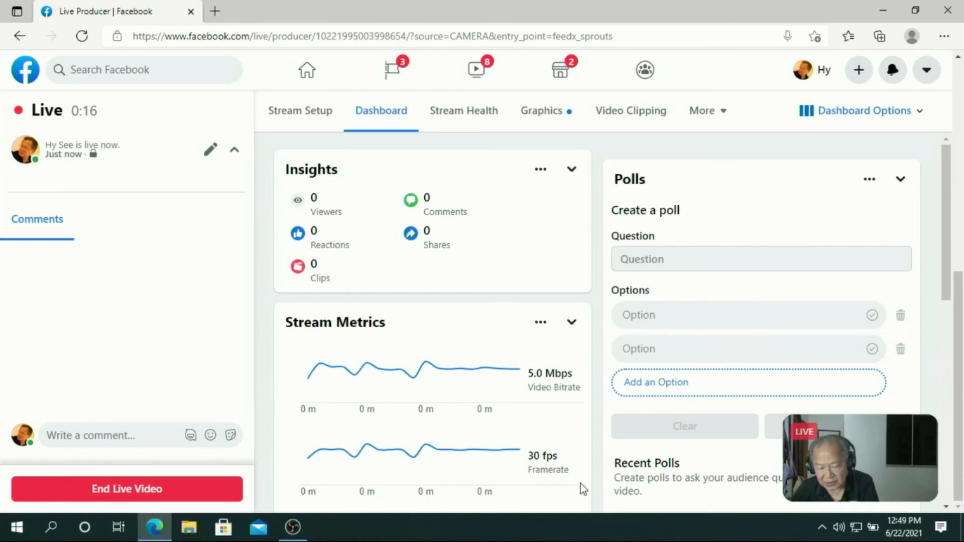
left_click(89, 435)
type("obs tri")
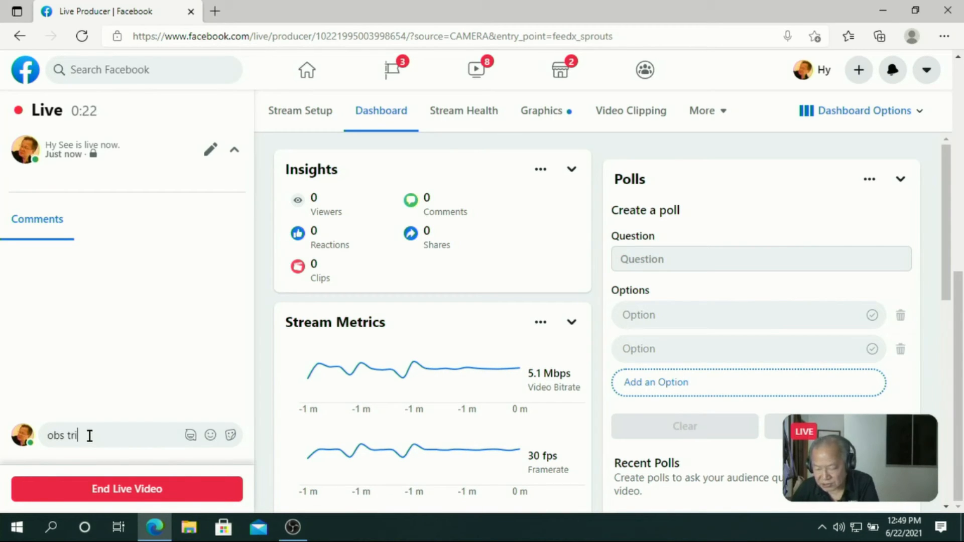
type("=a")
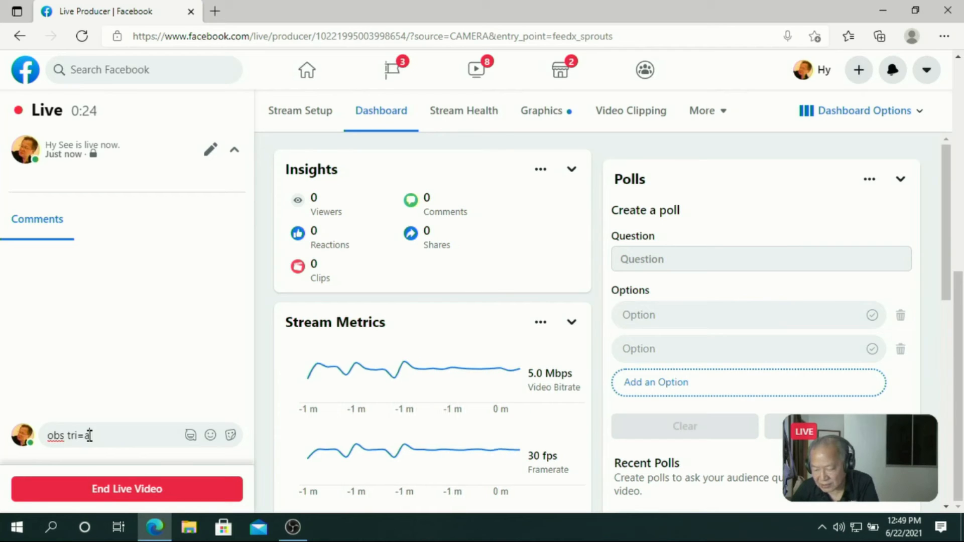
type("ning")
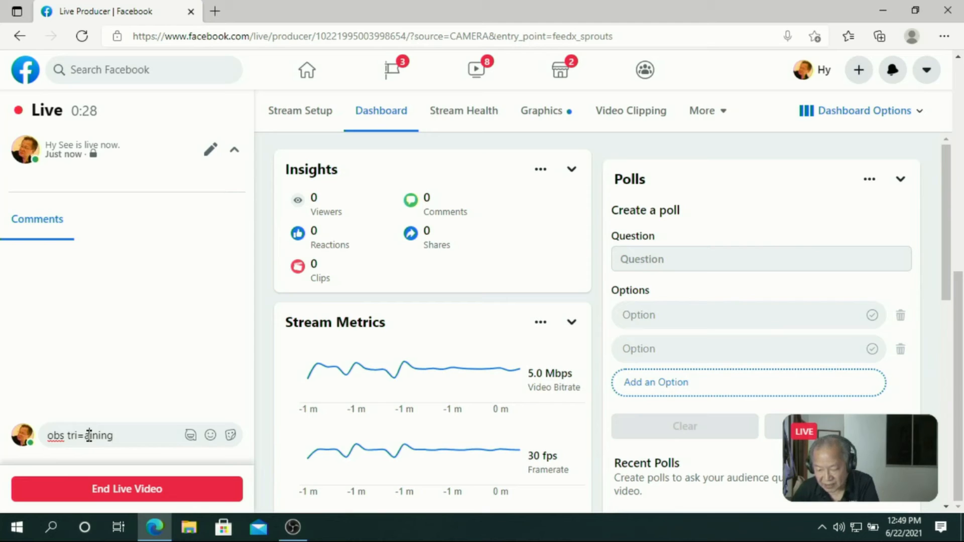
left_click(89, 436)
key("BackSpace")
key("BackSpace")
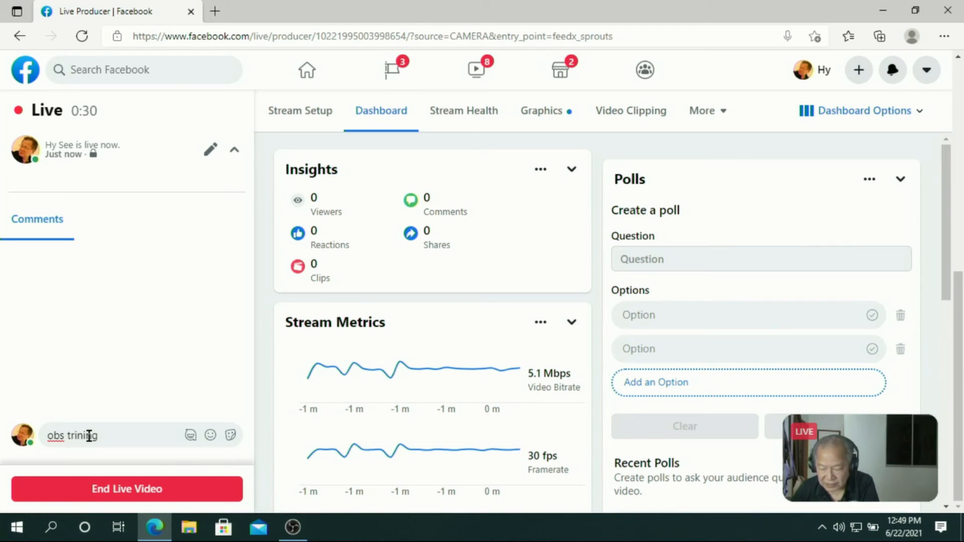
type("a")
left_click(114, 431)
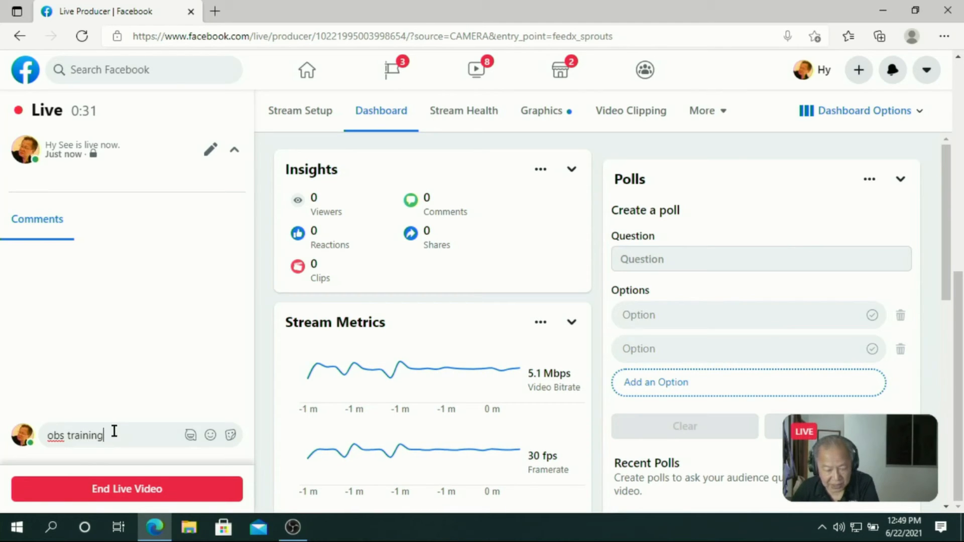
key("Return")
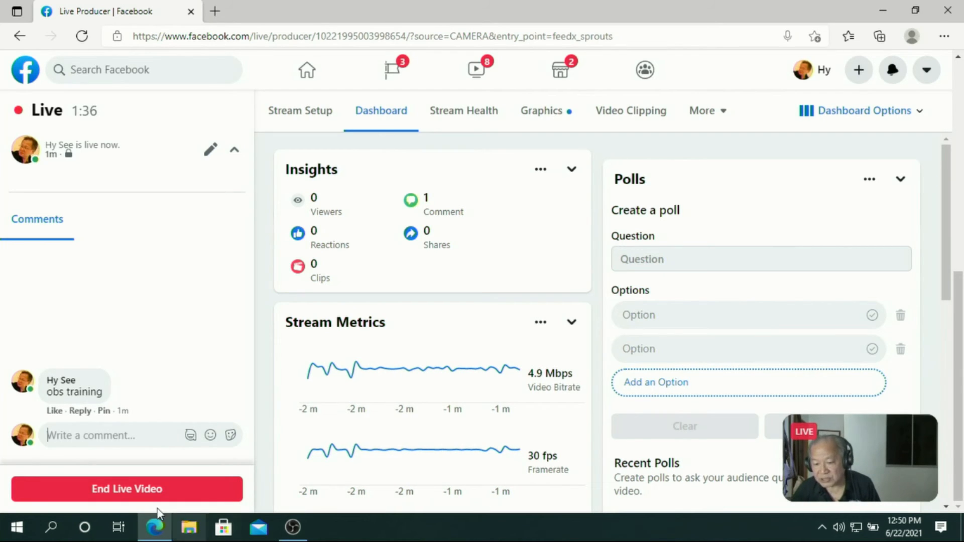
- End the Facebook live video, confirm ending it, and close the browser window
left_click(110, 494)
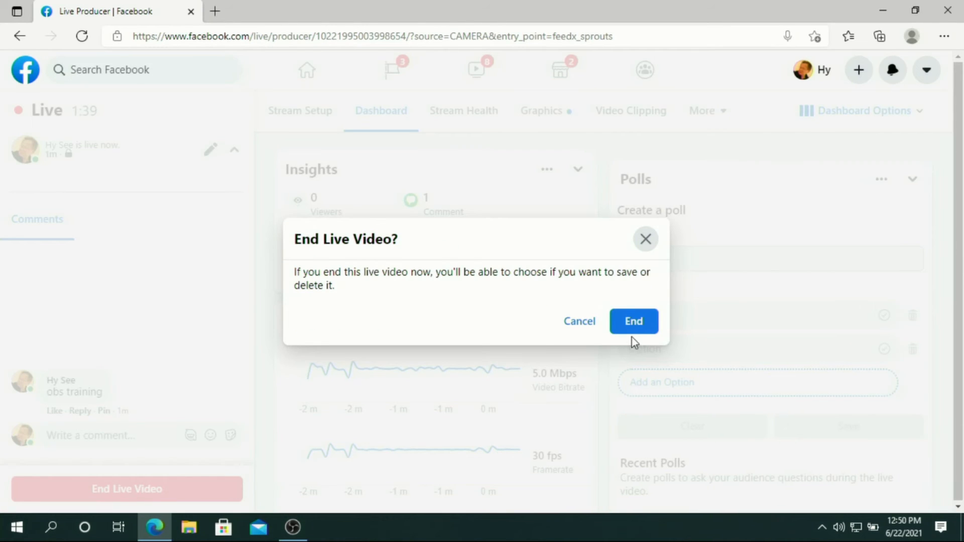
left_click(636, 324)
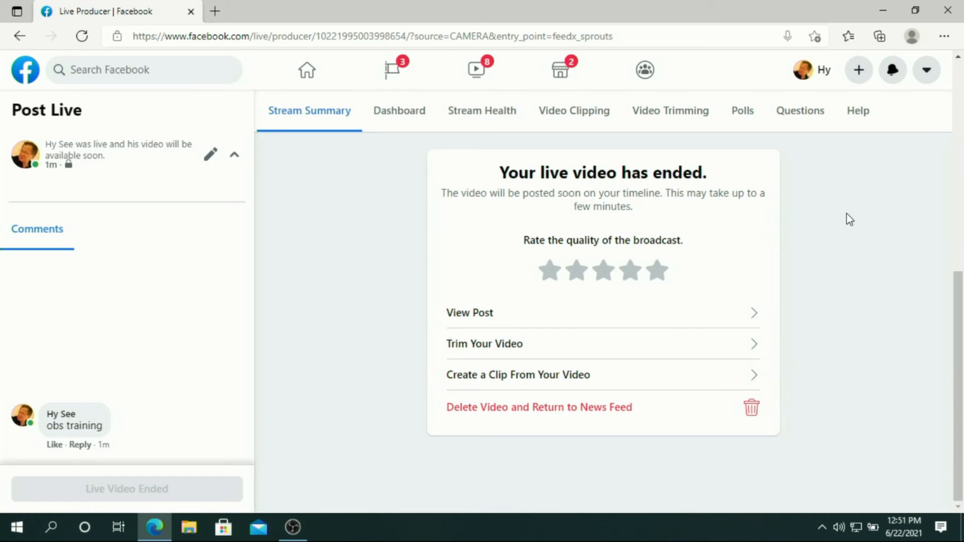
left_click(948, 11)
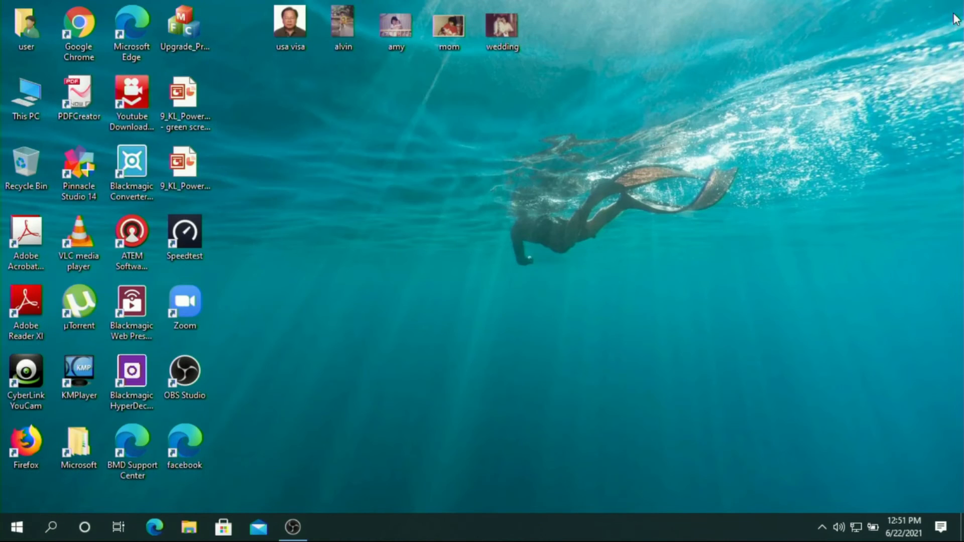
- Switch to OBS, stop the stream, and exit the program
left_click(296, 536)
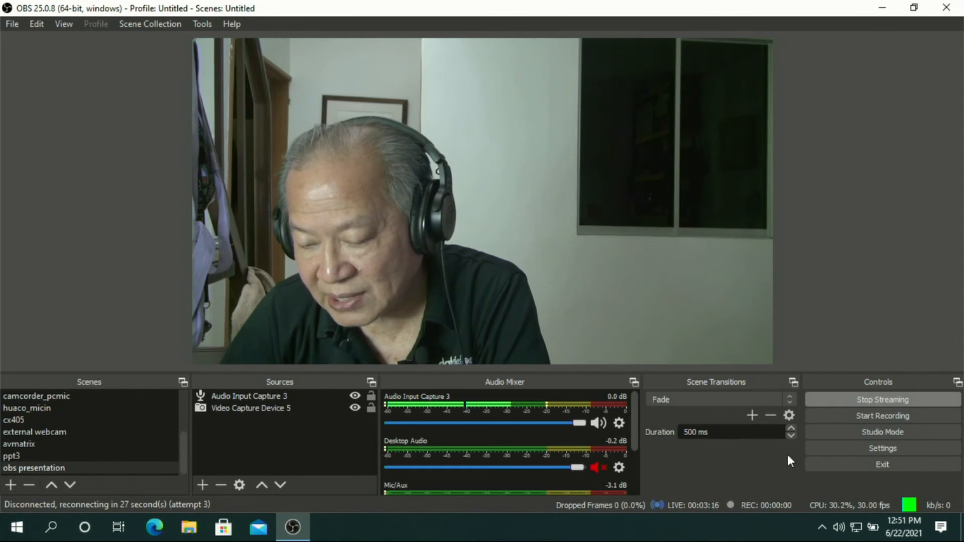
left_click(820, 403)
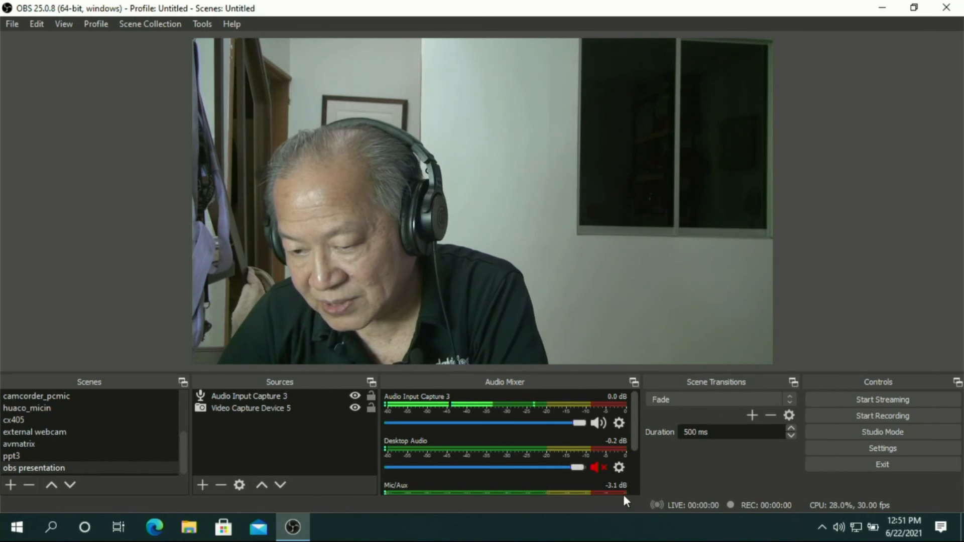
left_click(842, 466)
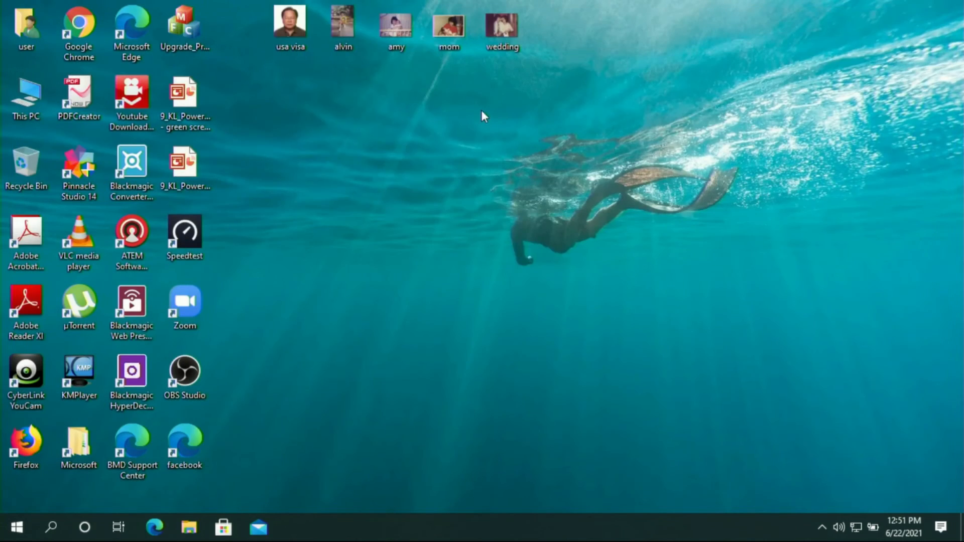